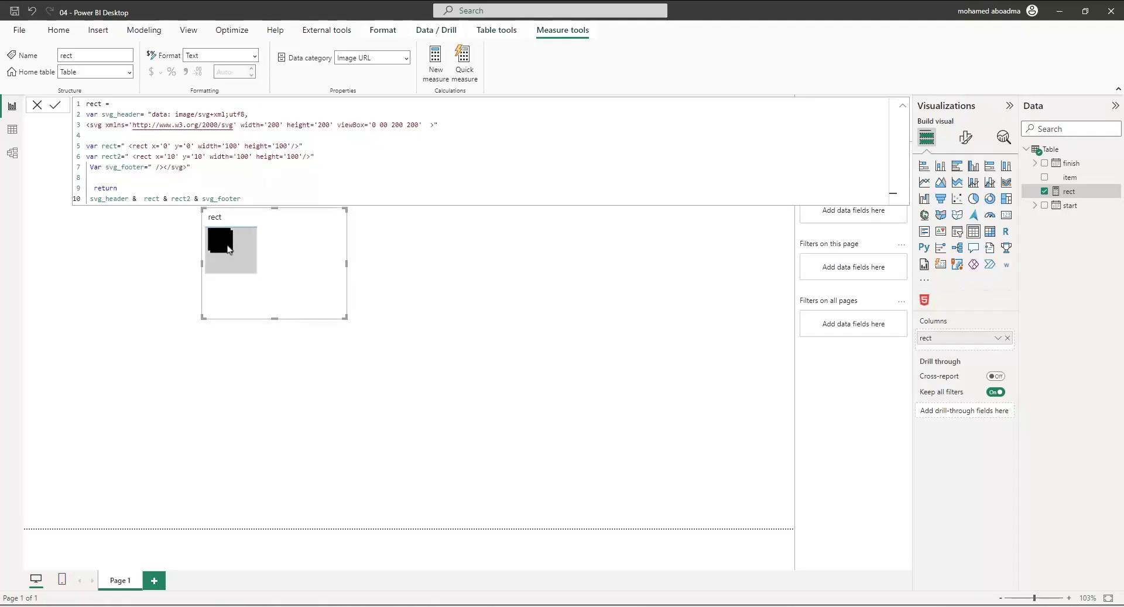
- Delete the rect2 definition line and change the rectangle height to 30
{"action": "mouse_move", "coordinate": [225, 252]}
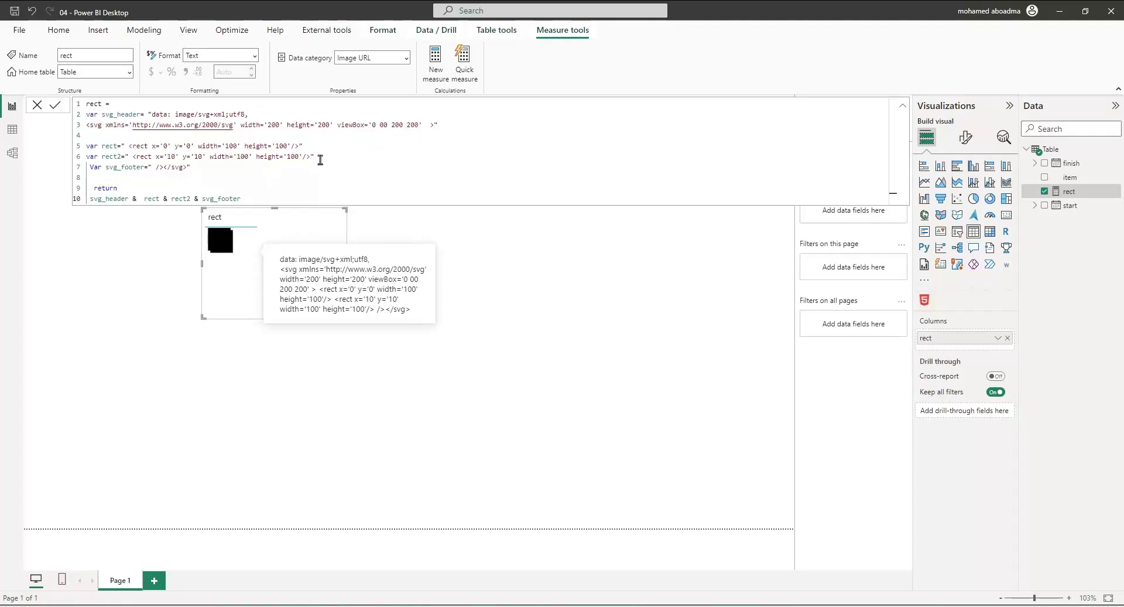
{"action": "left_click_drag", "start_coordinate": [319, 157], "coordinate": [86, 157]}
{"action": "key", "text": "Delete"}
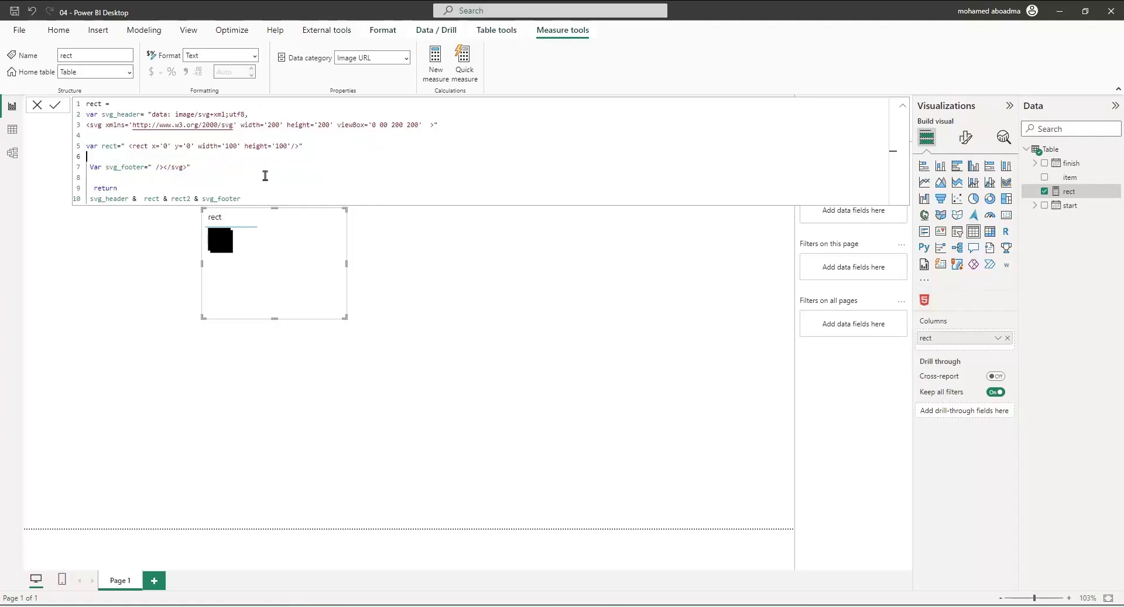
{"action": "left_click_drag", "start_coordinate": [239, 148], "coordinate": [276, 149]}
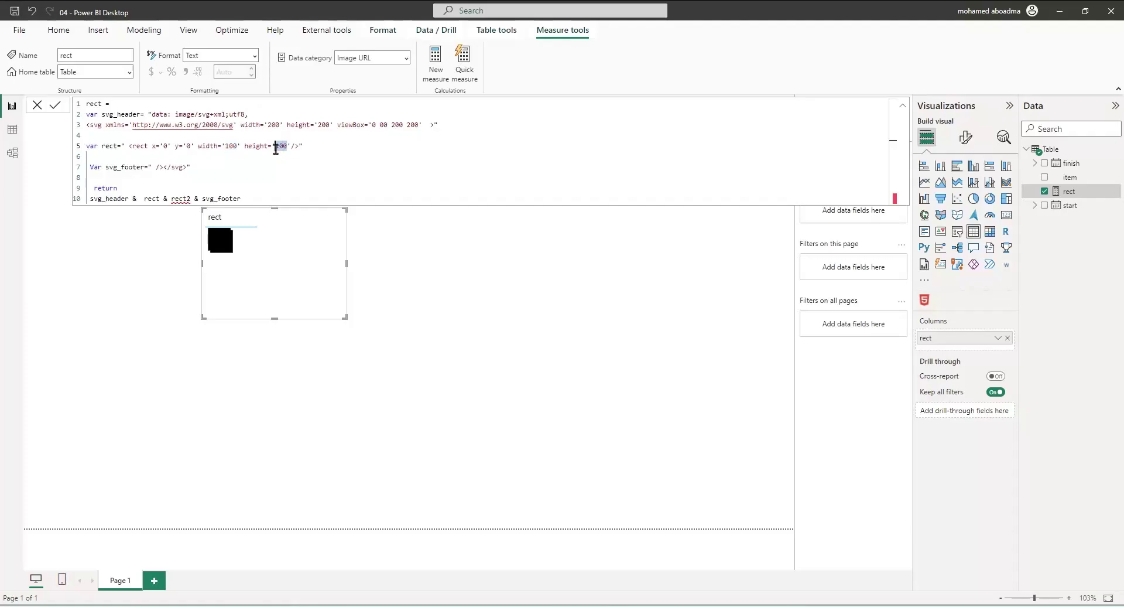
{"action": "type", "text": "30"}
{"action": "key", "text": "Return"}
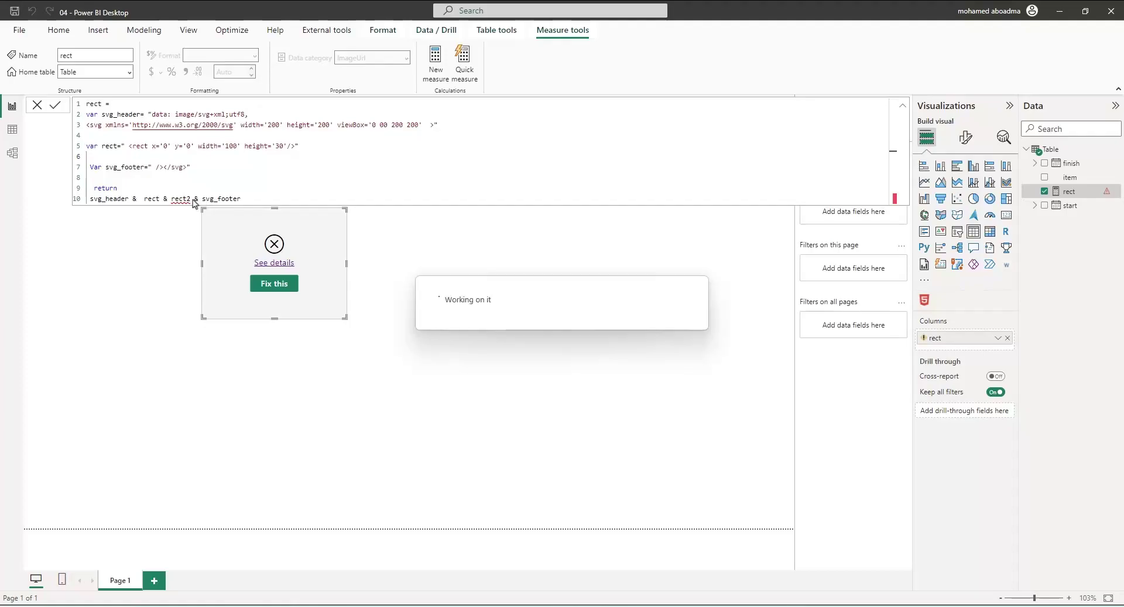
- Remove the leftover '& rect2' reference from the RETURN line and recommit the measure
{"action": "left_click_drag", "start_coordinate": [195, 200], "coordinate": [163, 200]}
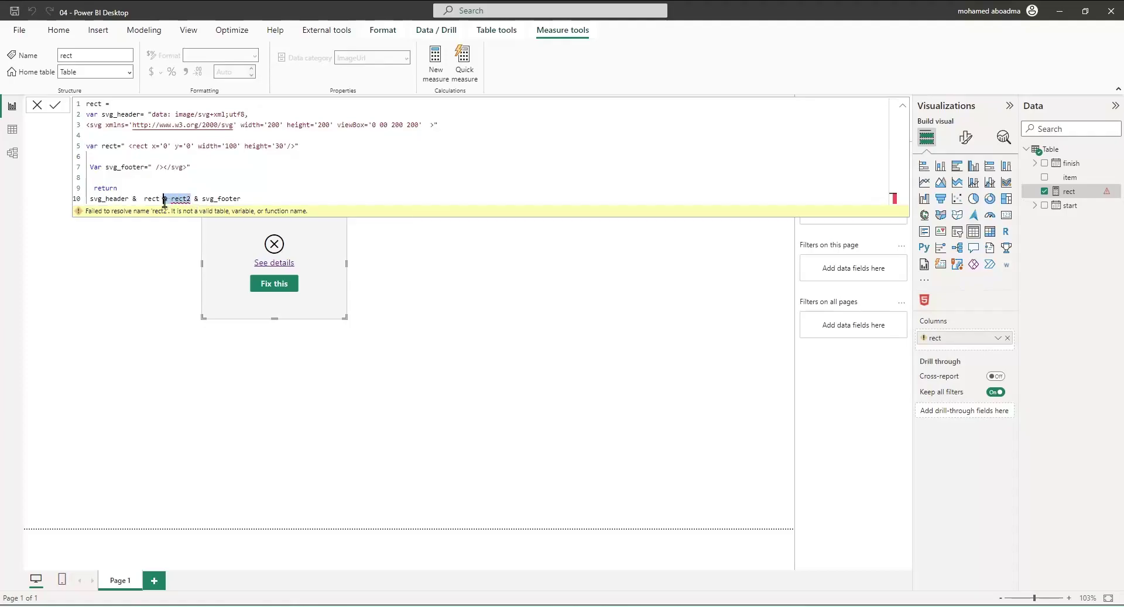
{"action": "key", "text": "BackSpace"}
{"action": "key", "text": "Return"}
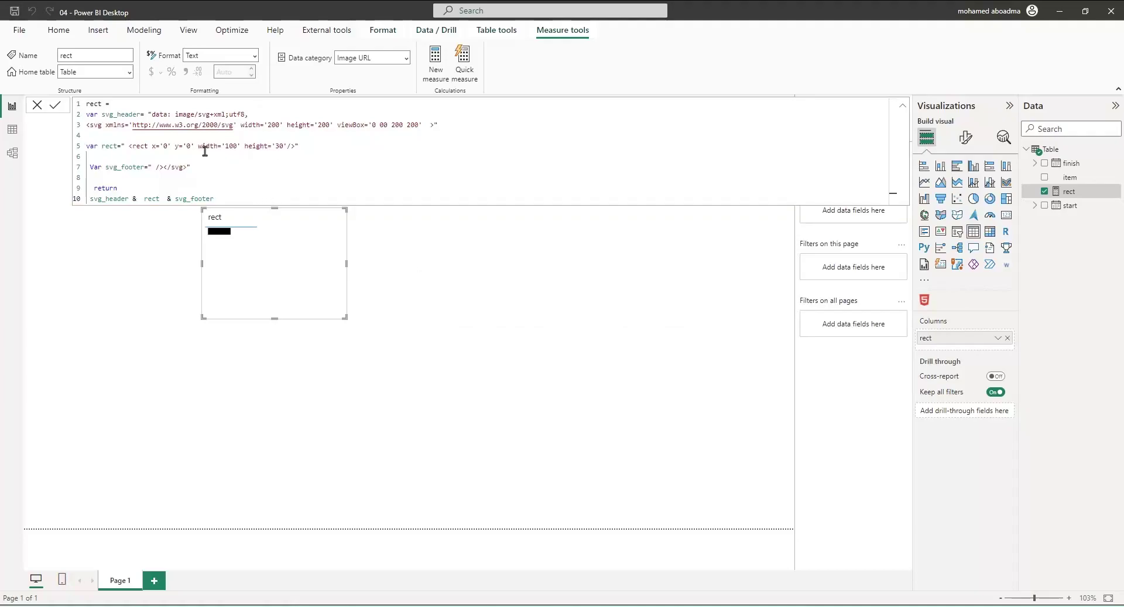
- Change the rectangle width from 100 to 50
{"action": "double_click", "coordinate": [230, 146]}
{"action": "type", "text": "50"}
{"action": "key", "text": "Return"}
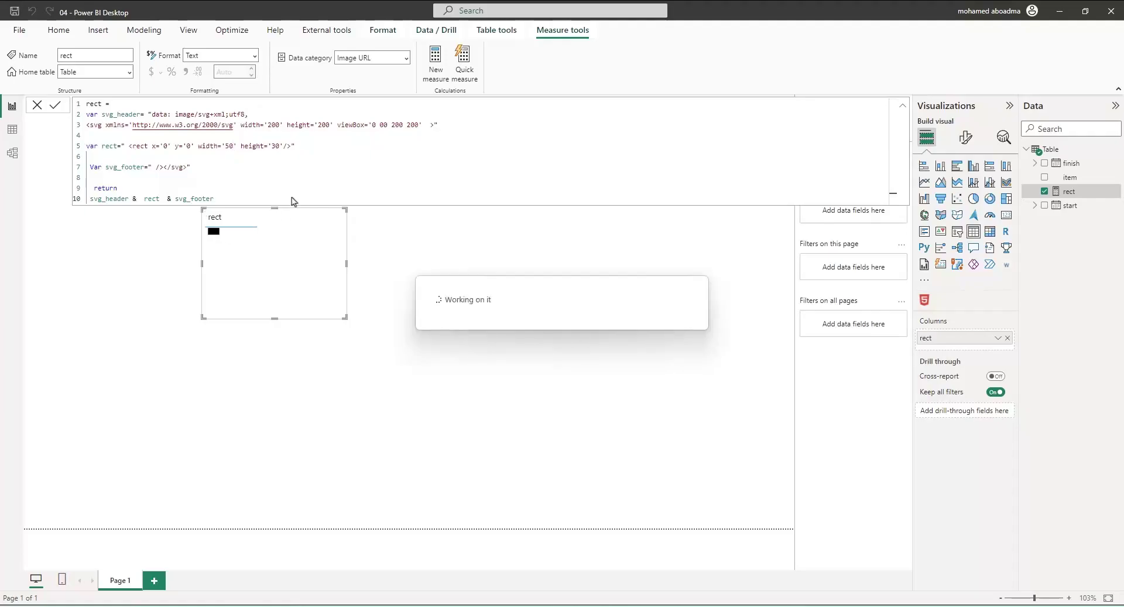
- Move the svg_footer line up below the SVG header and add blank lines under rect =
{"action": "left_click", "coordinate": [77, 168]}
{"action": "key", "text": "ctrl+c"}
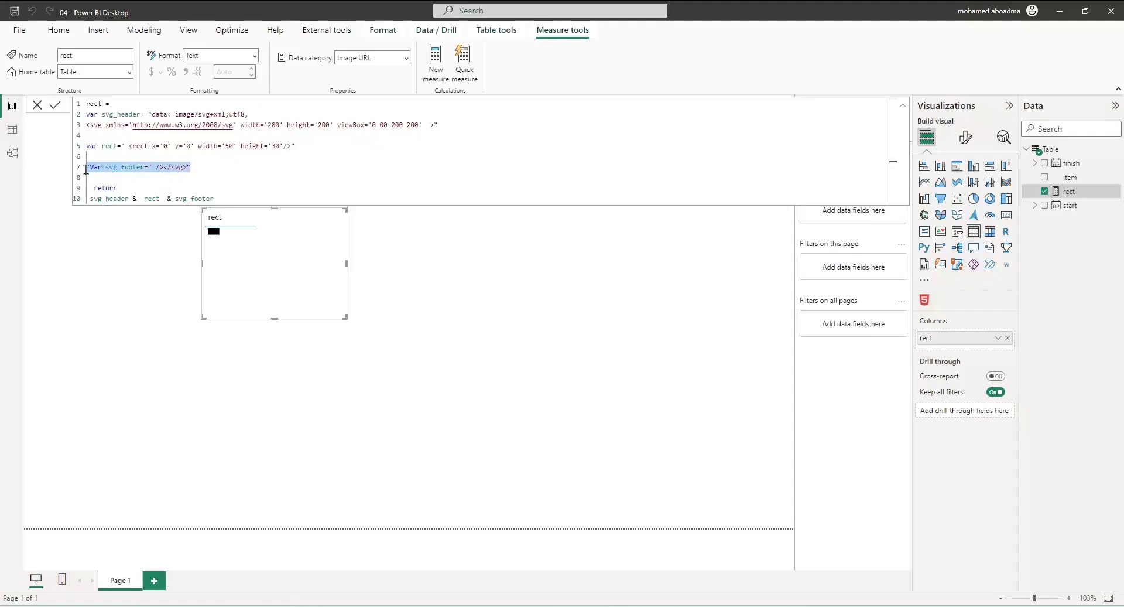
{"action": "key", "text": "BackSpace"}
{"action": "left_click", "coordinate": [87, 135]}
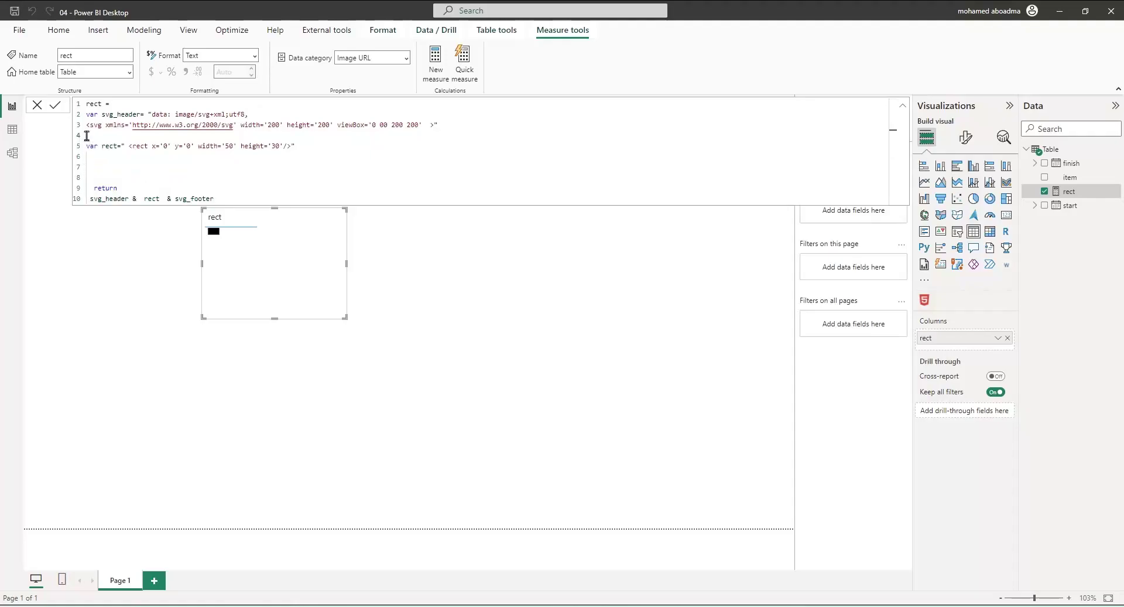
{"action": "key", "text": "ctrl+v"}
{"action": "key", "text": "Return"}
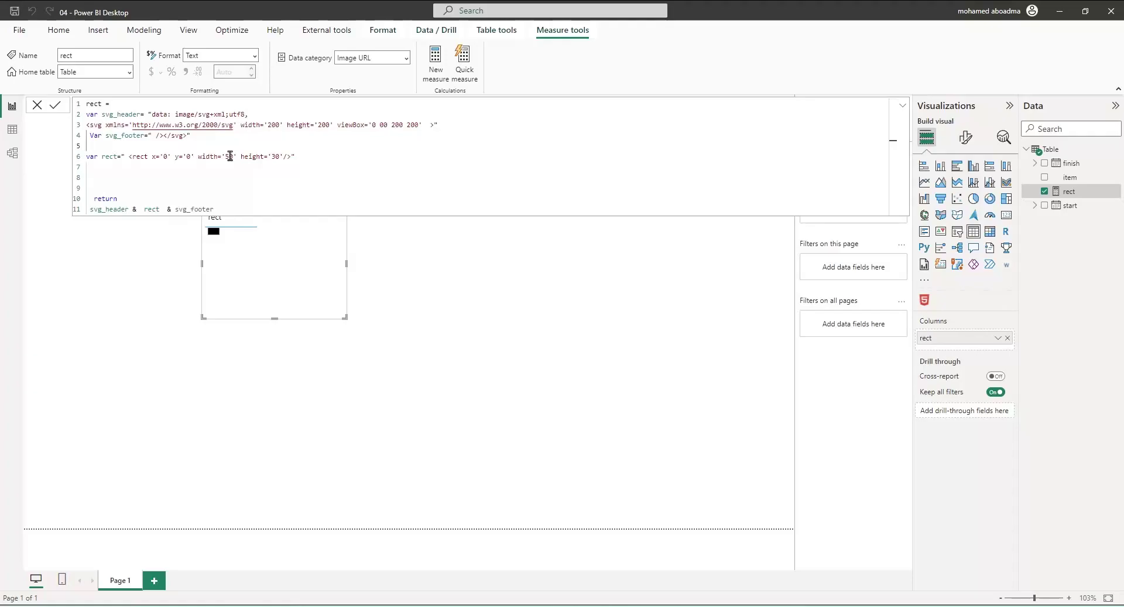
{"action": "left_click", "coordinate": [87, 114]}
{"action": "key", "text": "Return"}
{"action": "key", "text": "Return"}
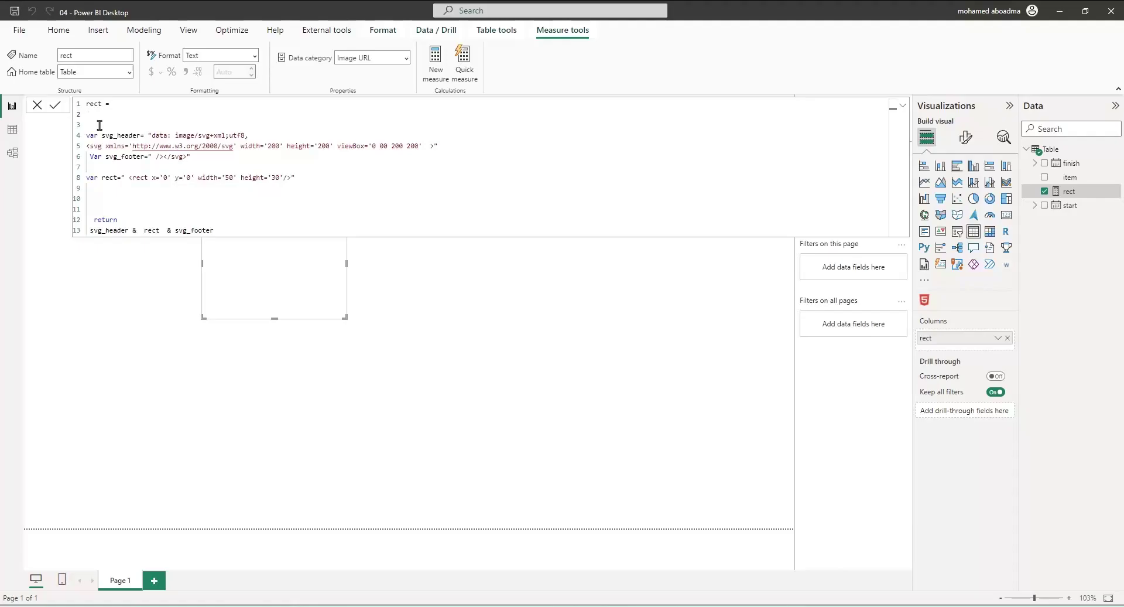
- Add 'var P1_start= MIN(' on a new line under rect =
{"action": "type", "text": "var start= start"}
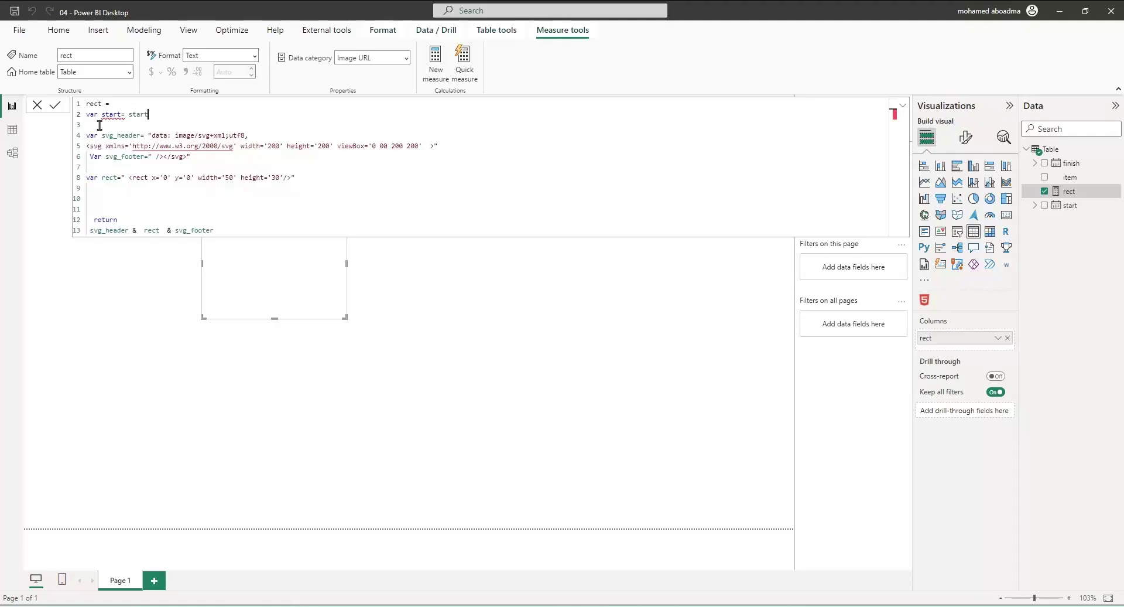
{"action": "key", "text": "BackSpace"}
{"action": "key", "text": "BackSpace"}
{"action": "key", "text": "BackSpace"}
{"action": "key", "text": "BackSpace"}
{"action": "key", "text": "BackSpace"}
{"action": "key", "text": "BackSpace"}
{"action": "key", "text": "BackSpace"}
{"action": "key", "text": "BackSpace"}
{"action": "key", "text": "BackSpace"}
{"action": "key", "text": "BackSpace"}
{"action": "key", "text": "BackSpace"}
{"action": "key", "text": "BackSpace"}
{"action": "key", "text": "BackSpace"}
{"action": "key", "text": "BackSpace"}
{"action": "key", "text": "BackSpace"}
{"action": "type", "text": "P1_start= min"}
{"action": "key", "text": "Tab"}
- Complete P1_start as MIN('Table'[start]) and add P1_finish as MAX('Table'[finish])
{"action": "type", "text": "st"}
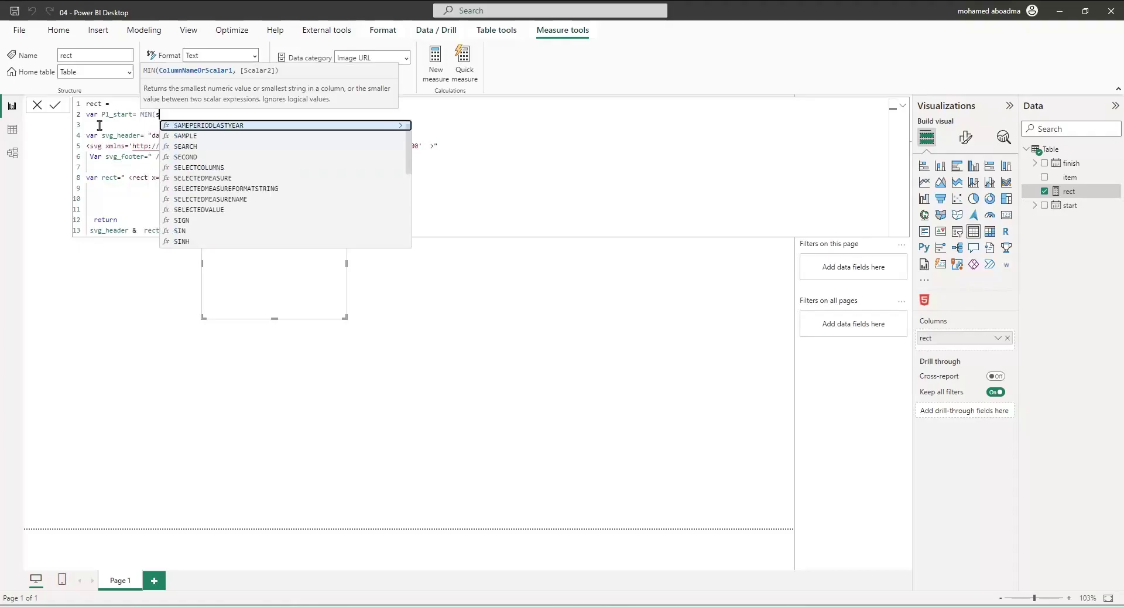
{"action": "key", "text": "Tab"}
{"action": "type", "text": ")"}
{"action": "key", "text": "shift+Return"}
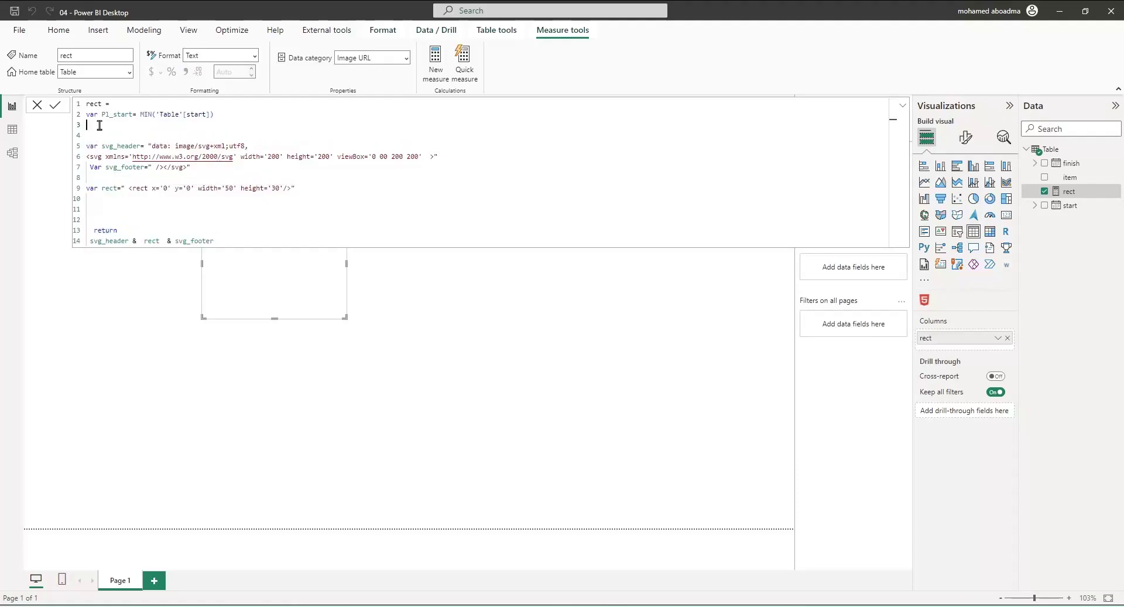
{"action": "type", "text": "var P1_finish=Min"}
{"action": "key", "text": "Tab"}
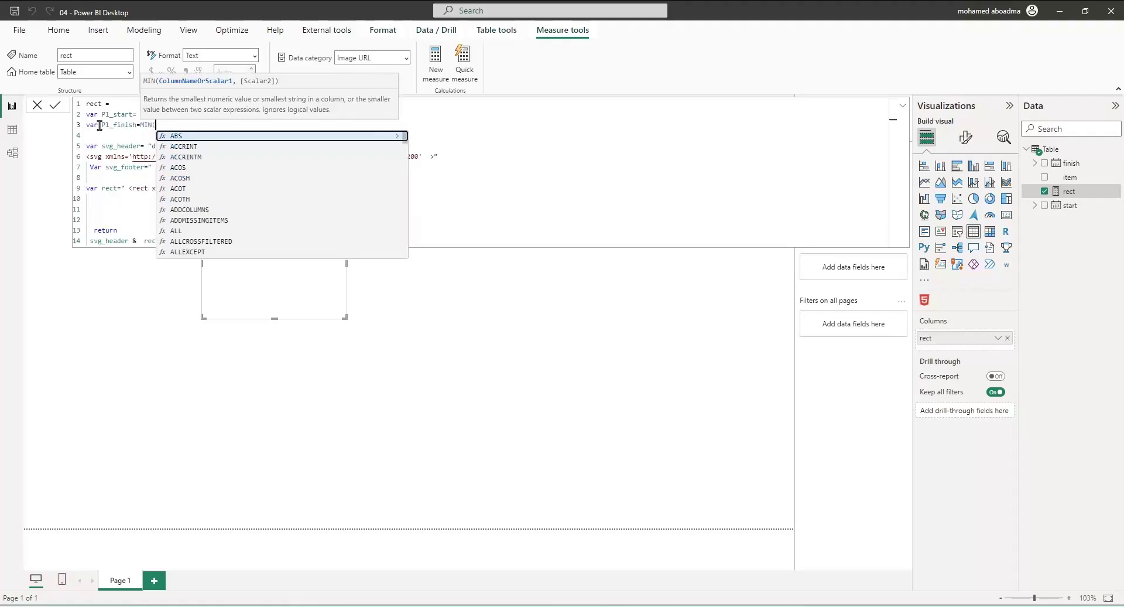
{"action": "key", "text": "BackSpace"}
{"action": "key", "text": "BackSpace"}
{"action": "key", "text": "BackSpace"}
{"action": "key", "text": "BackSpace"}
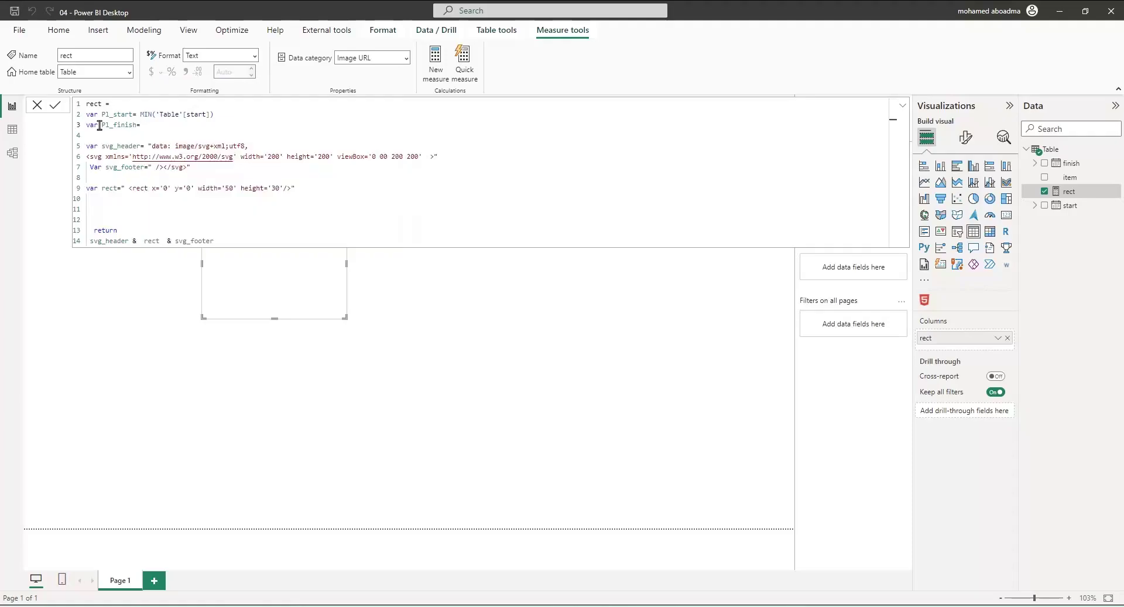
{"action": "type", "text": "meax"}
{"action": "key", "text": "BackSpace"}
{"action": "key", "text": "BackSpace"}
{"action": "key", "text": "BackSpace"}
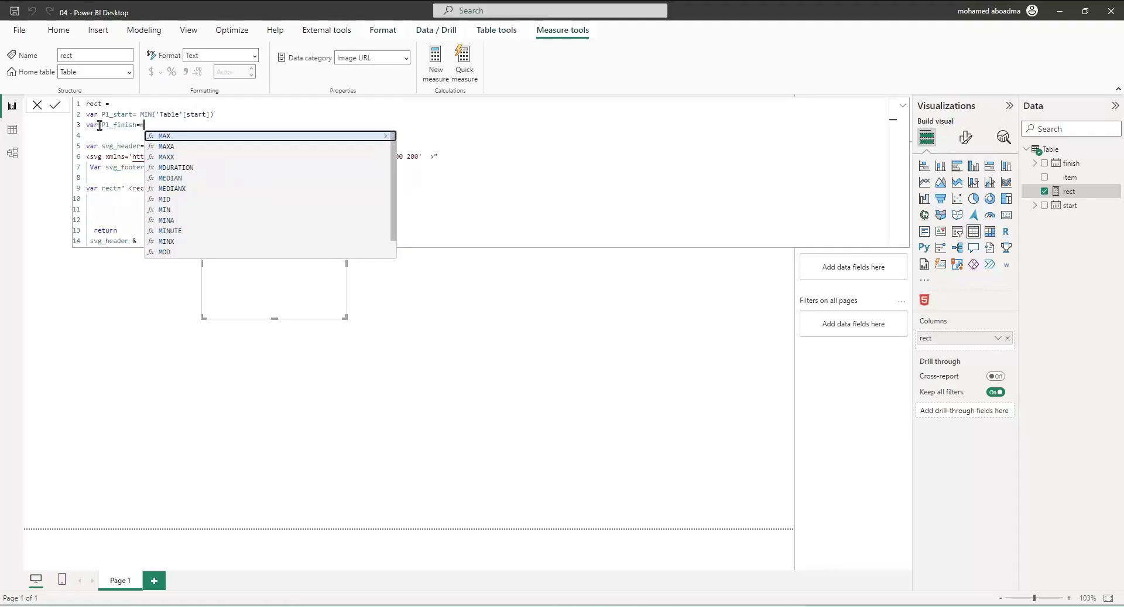
{"action": "type", "text": "ax"}
{"action": "key", "text": "Tab"}
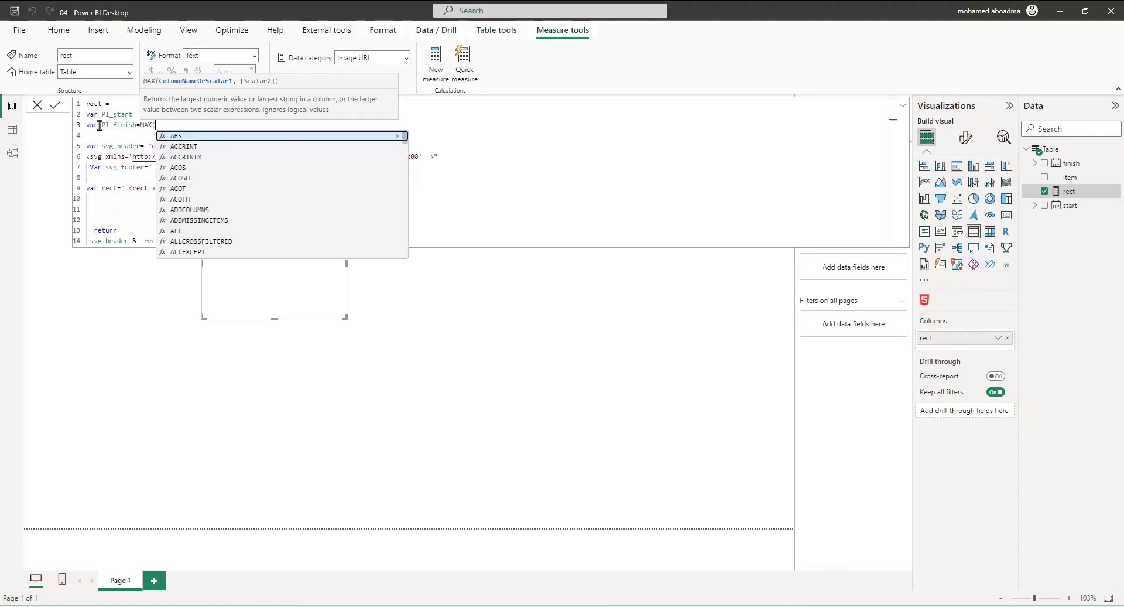
{"action": "type", "text": "'Table'[finish])"}
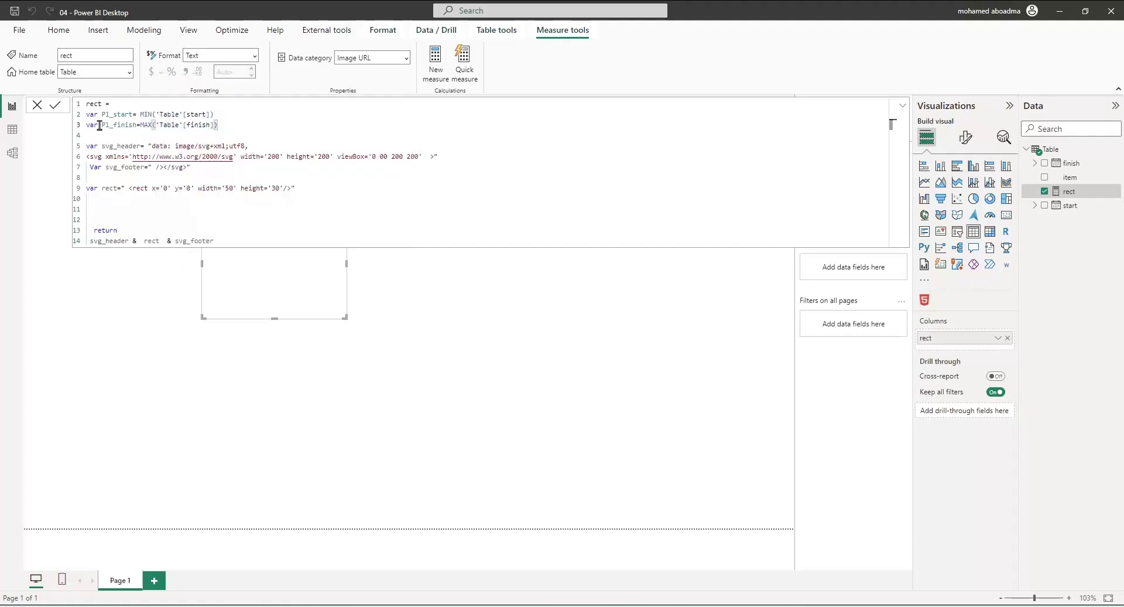
{"action": "key", "text": "Return"}
- Add the variable activity = MAX('Table'[item])
{"action": "type", "text": "va"}
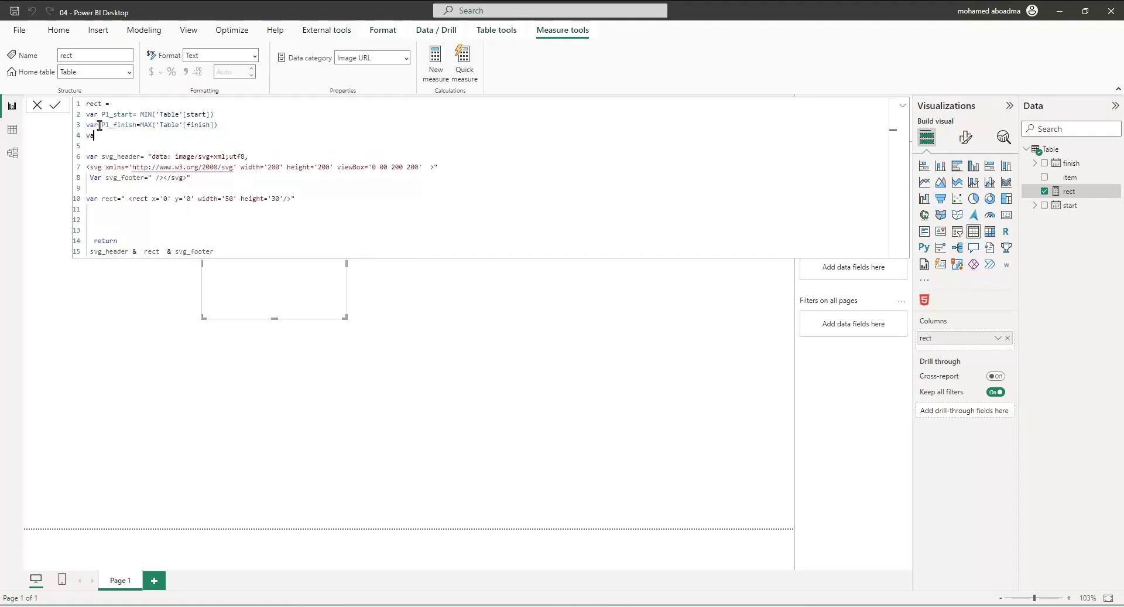
{"action": "type", "text": "r activity= act"}
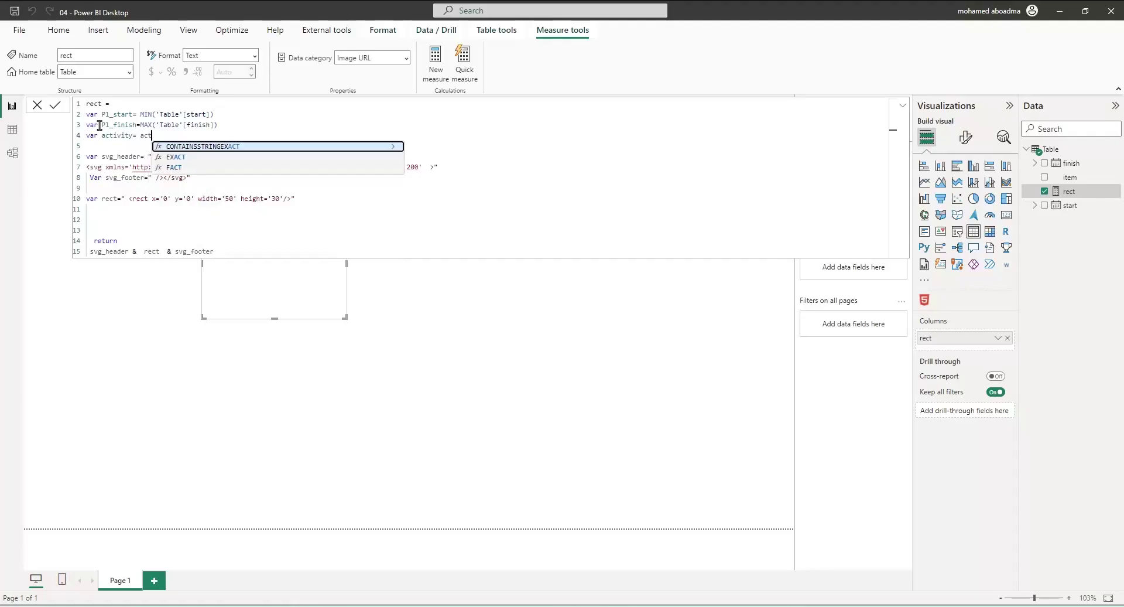
{"action": "key", "text": "BackSpace"}
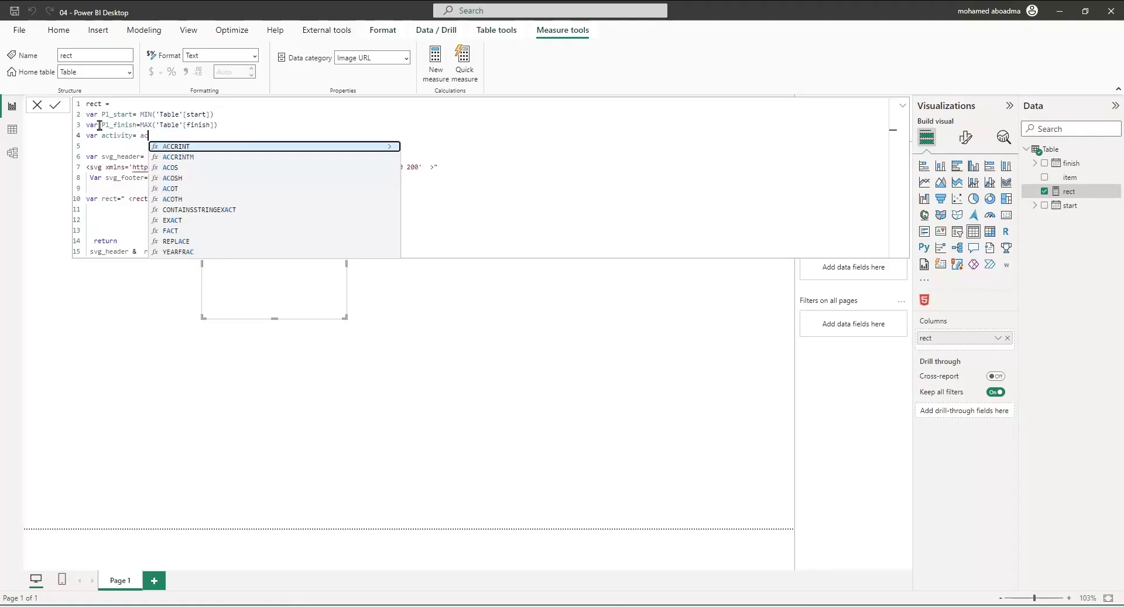
{"action": "type", "text": "ti"}
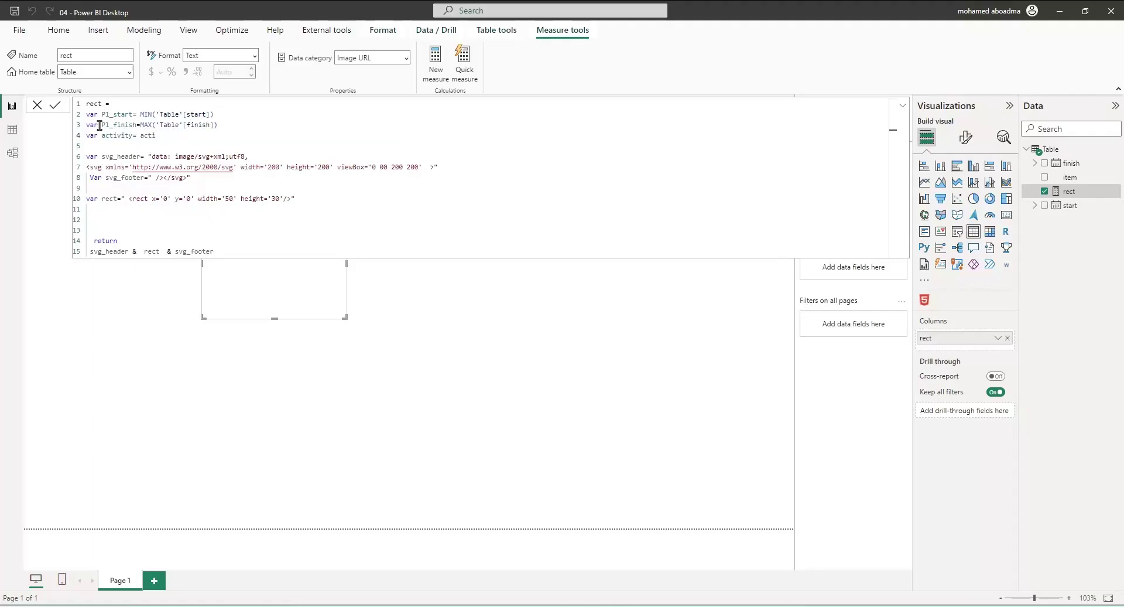
{"action": "key", "text": "BackSpace"}
{"action": "key", "text": "BackSpace"}
{"action": "key", "text": "BackSpace"}
{"action": "key", "text": "BackSpace"}
{"action": "type", "text": "MAX(act"}
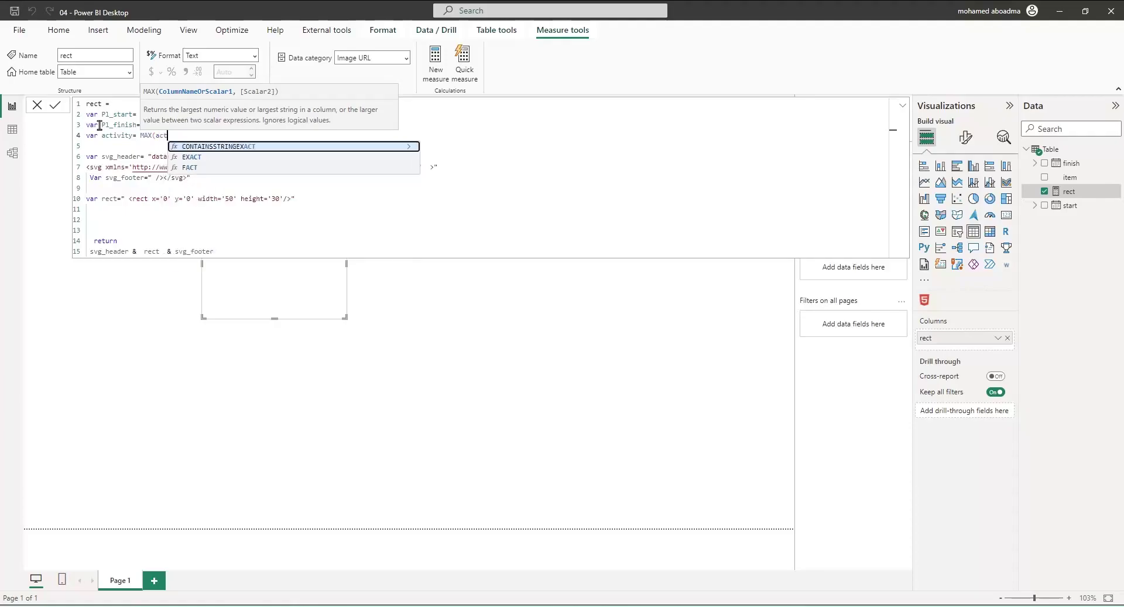
{"action": "key", "text": "BackSpace"}
{"action": "key", "text": "BackSpace"}
{"action": "key", "text": "BackSpace"}
{"action": "type", "text": "tabl"}
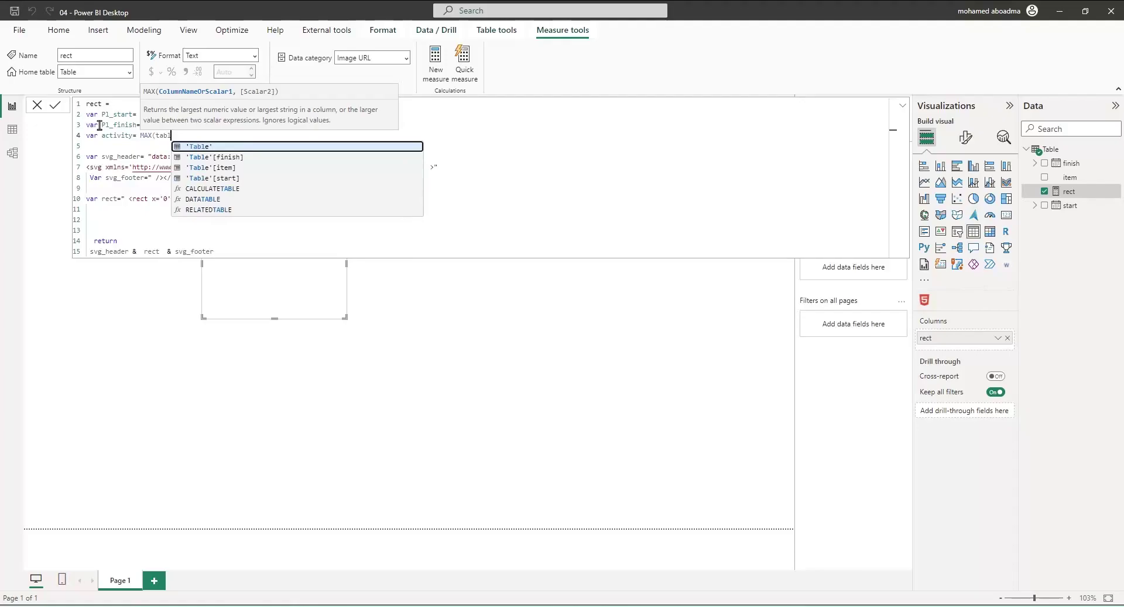
{"action": "key", "text": "Down"}
{"action": "key", "text": "Down"}
{"action": "key", "text": "Tab"}
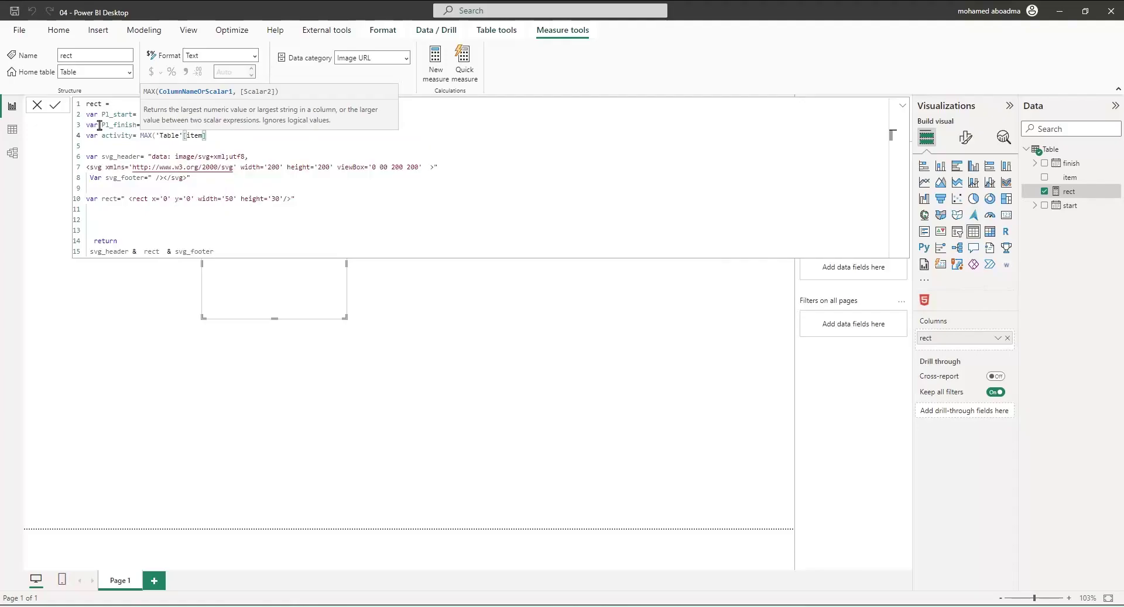
{"action": "type", "text": ")"}
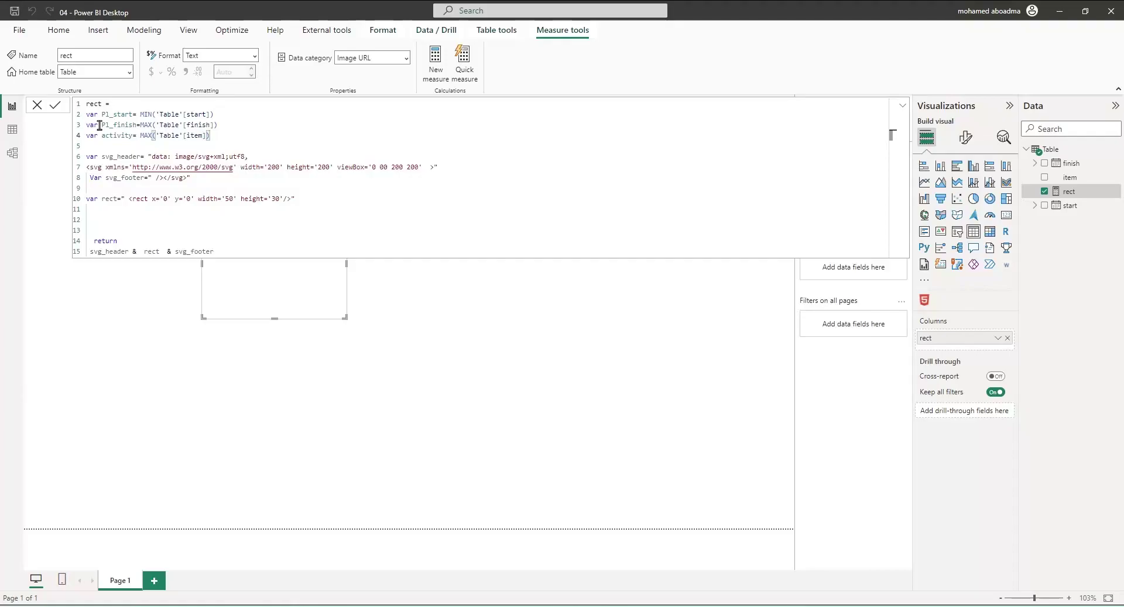
- Add a 'var w=1000' line below the variables
{"action": "key", "text": "Down"}
{"action": "type", "text": "var w=1000"}
{"action": "key", "text": "Left"}
{"action": "key", "text": "Left"}
{"action": "key", "text": "Left"}
{"action": "key", "text": "Left"}
{"action": "key", "text": "End"}
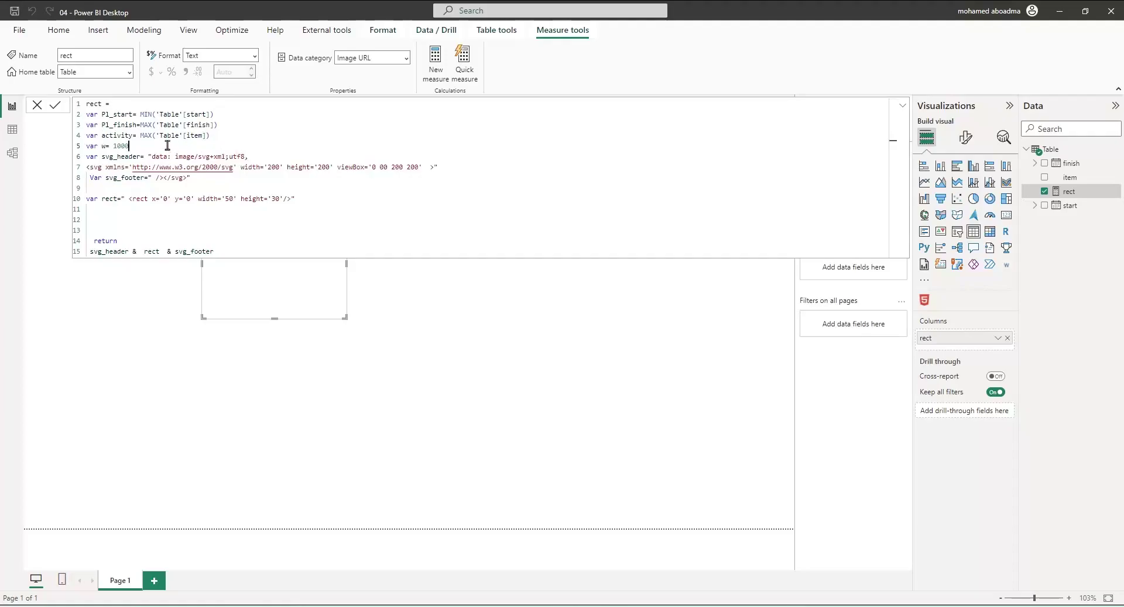
{"action": "key", "text": "Return"}
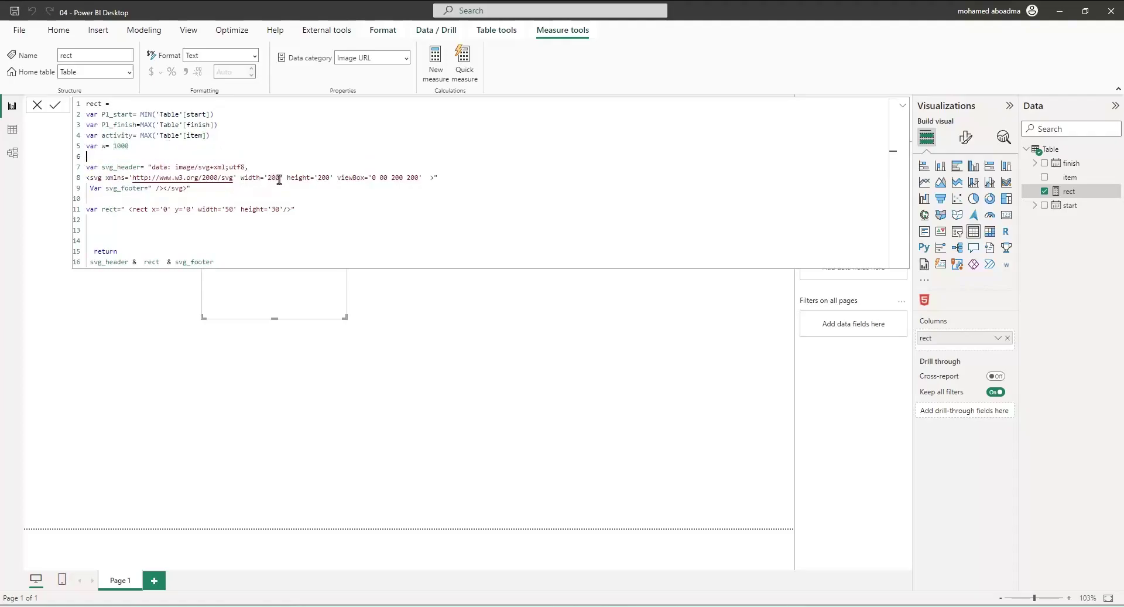
- Set the SVG header width to 1200 and height to 40, and delete the viewBox attribute
{"action": "left_click_drag", "start_coordinate": [280, 180], "coordinate": [268, 179]}
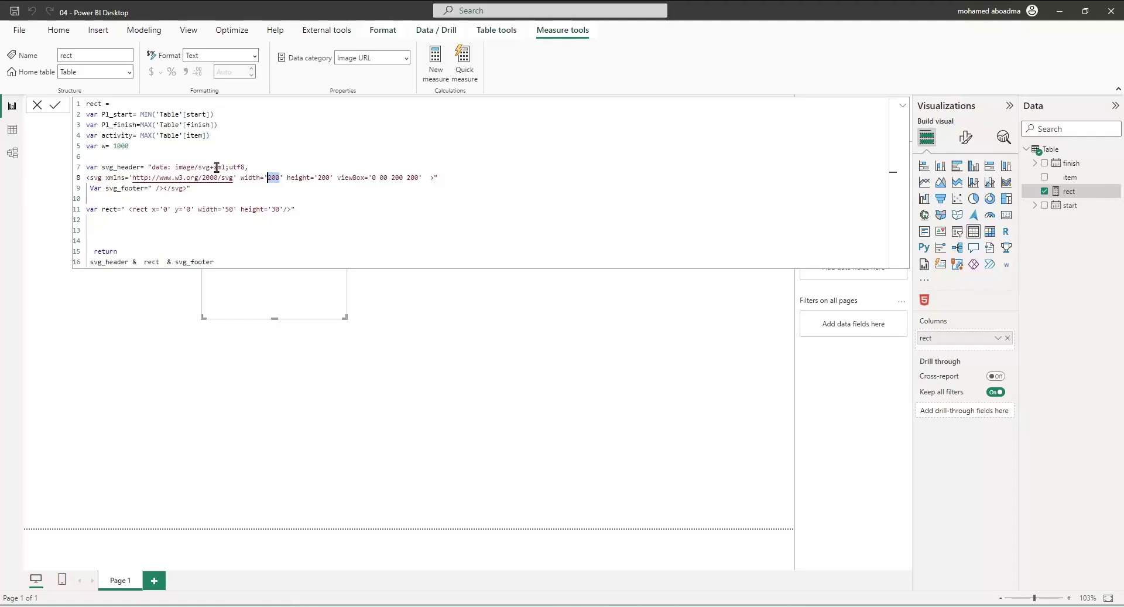
{"action": "type", "text": "1200"}
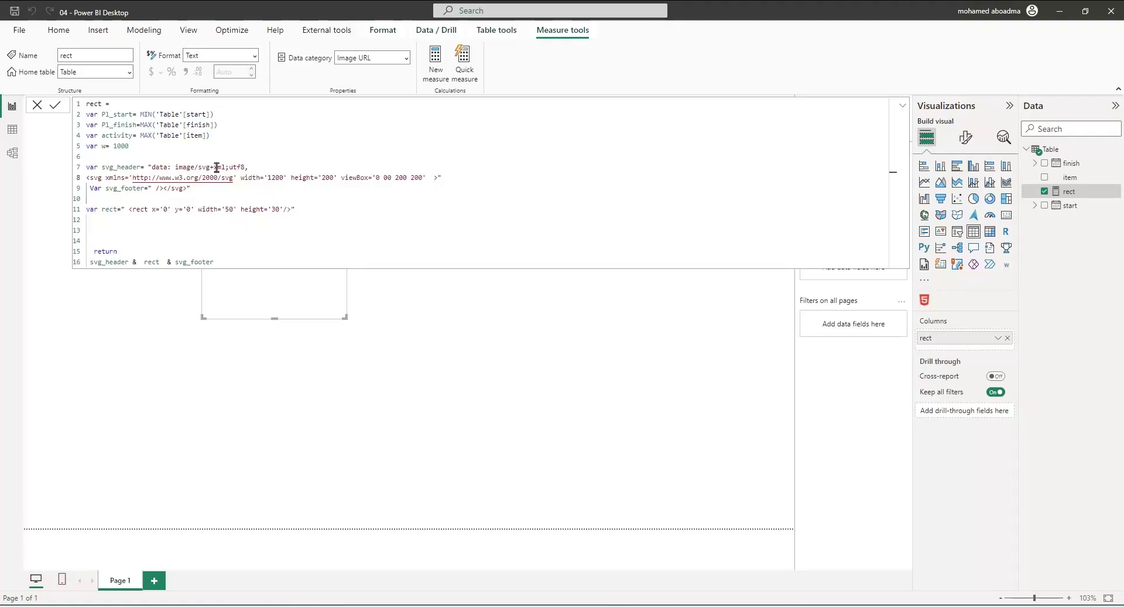
{"action": "double_click", "coordinate": [323, 178]}
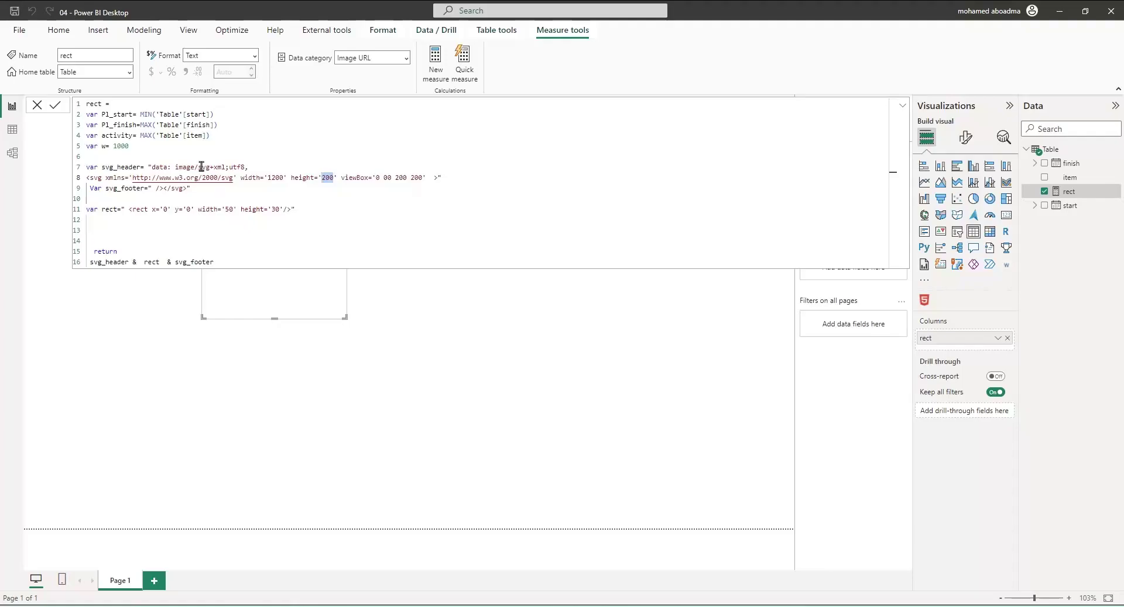
{"action": "type", "text": "40"}
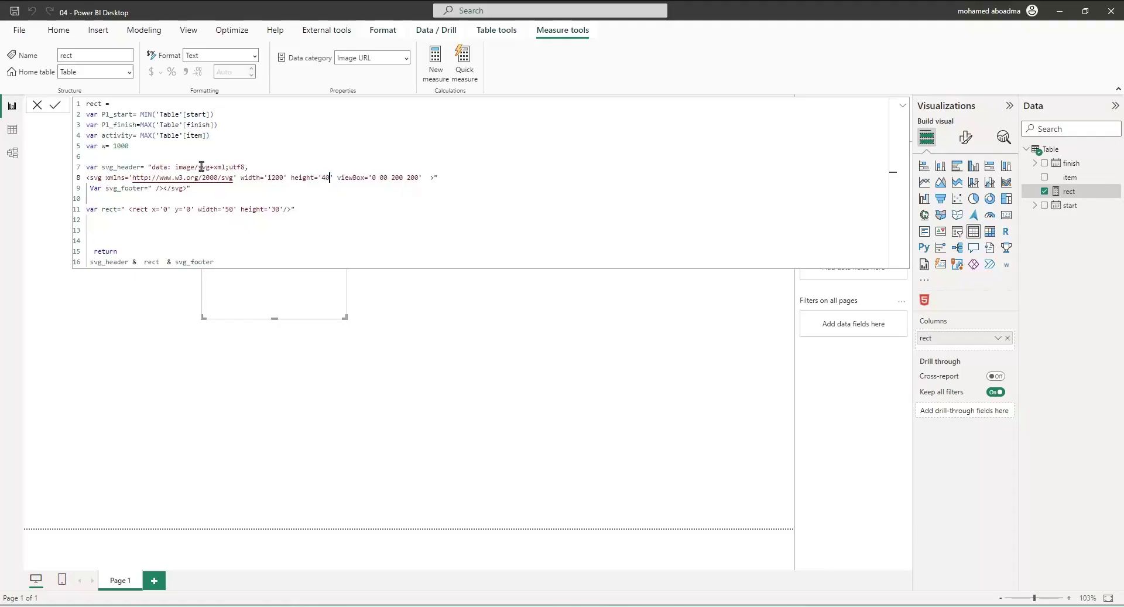
{"action": "double_click", "coordinate": [399, 177]}
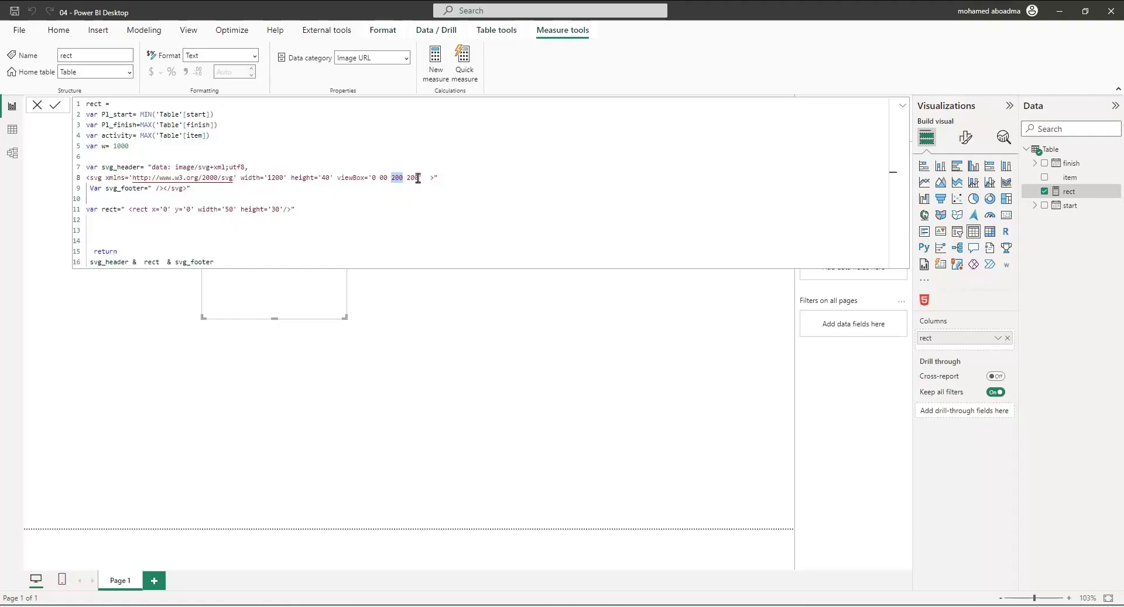
{"action": "left_click_drag", "start_coordinate": [422, 178], "coordinate": [337, 178]}
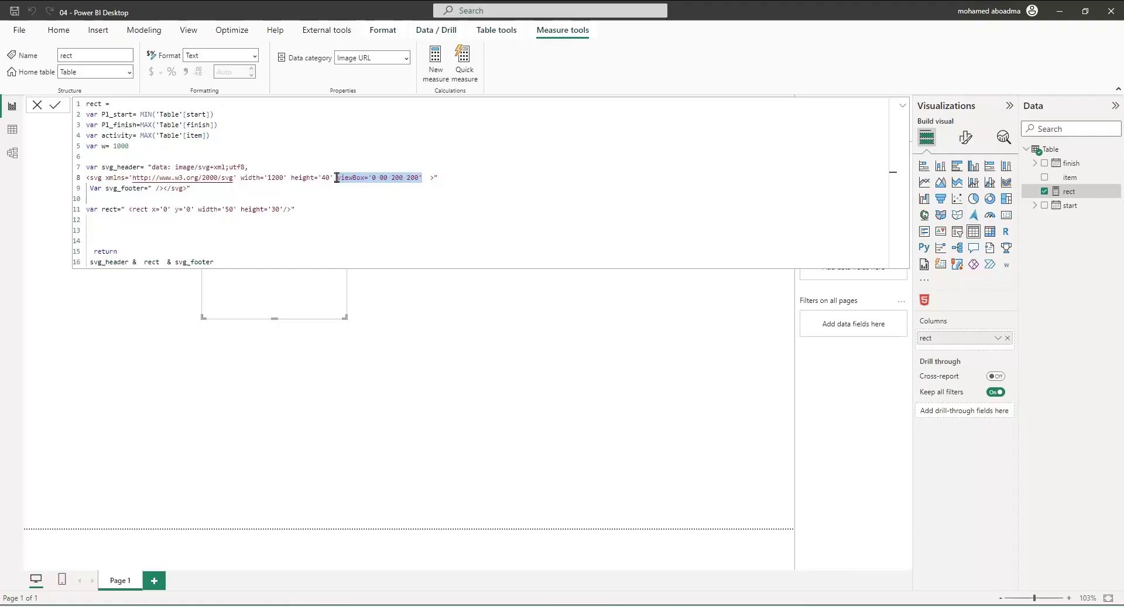
{"action": "key", "text": "BackSpace"}
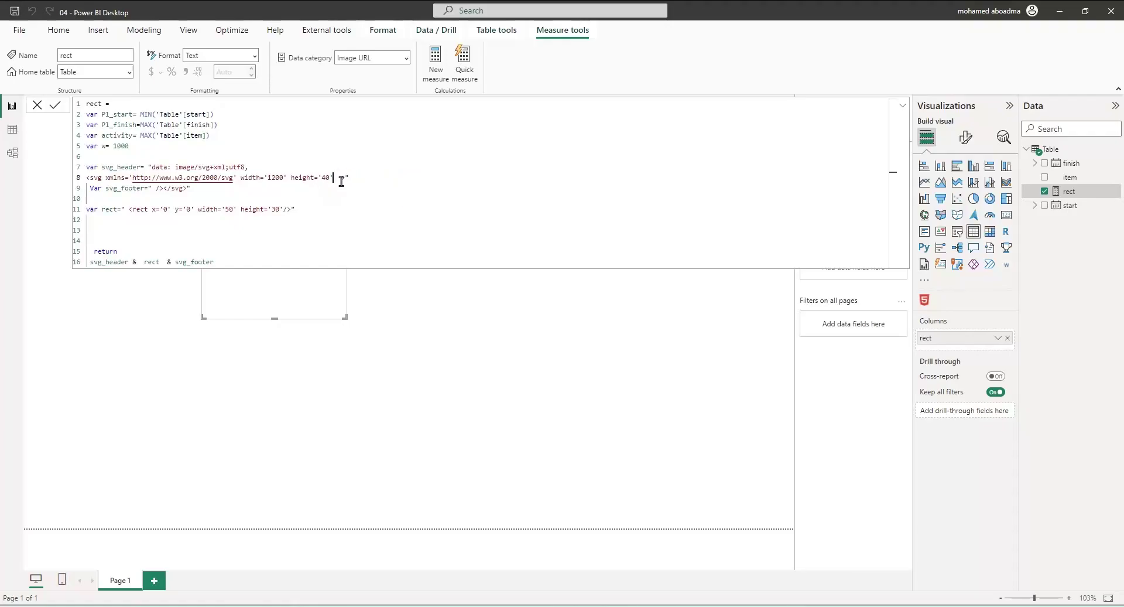
{"action": "key", "text": "BackSpace"}
{"action": "left_click", "coordinate": [310, 192]}
- Replace the rectangle's width 50 with the w variable via "&w&" and commit the measure
{"action": "key", "text": "Return"}
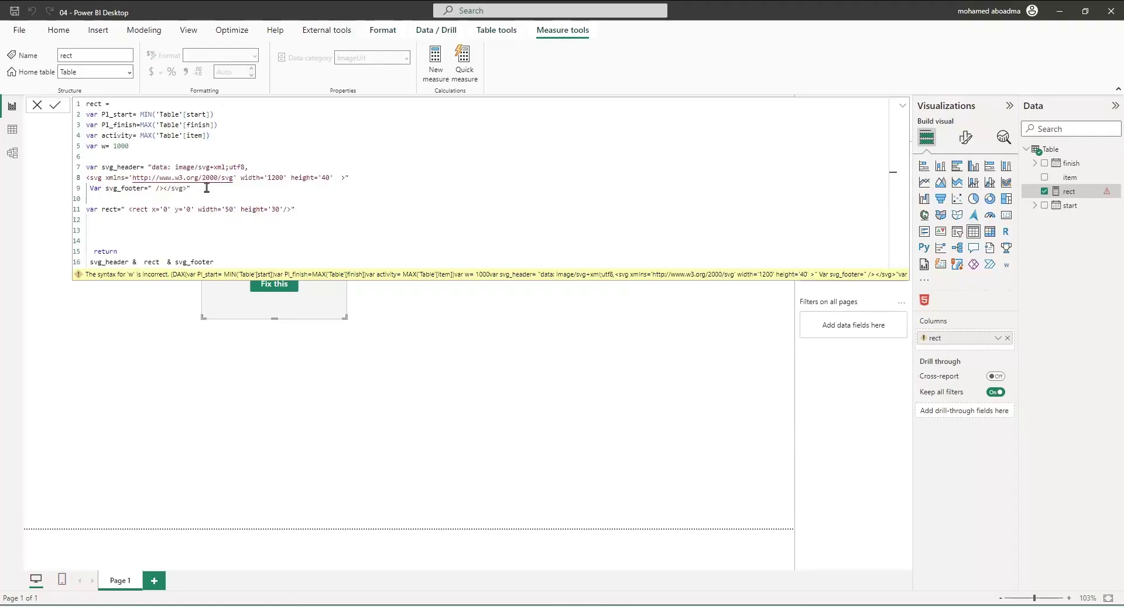
{"action": "double_click", "coordinate": [232, 209]}
{"action": "type", "text": "\""}
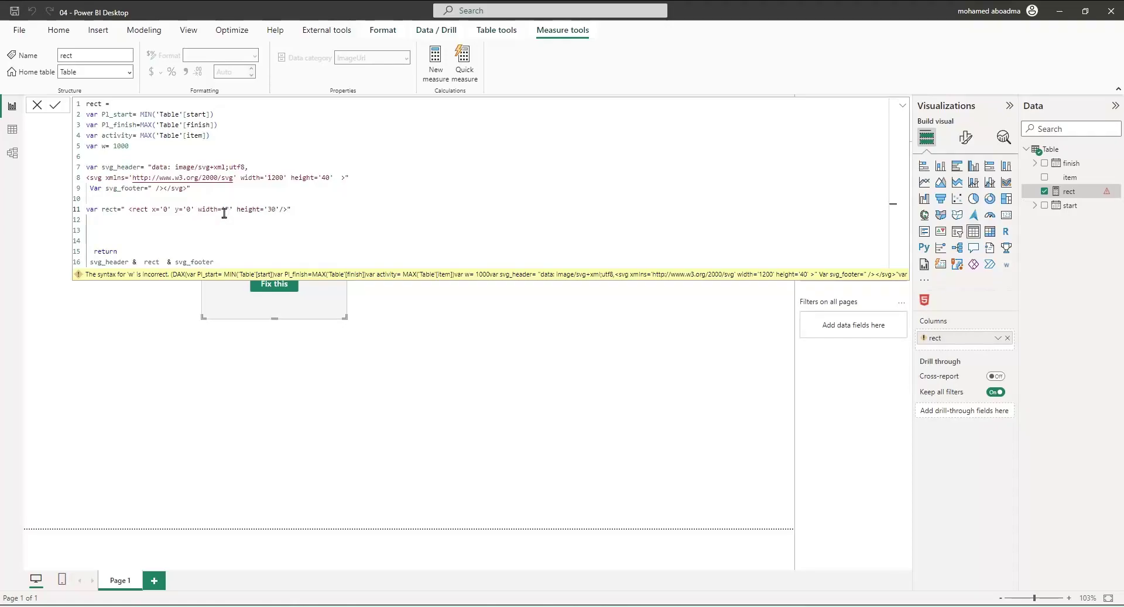
{"action": "type", "text": "&w"}
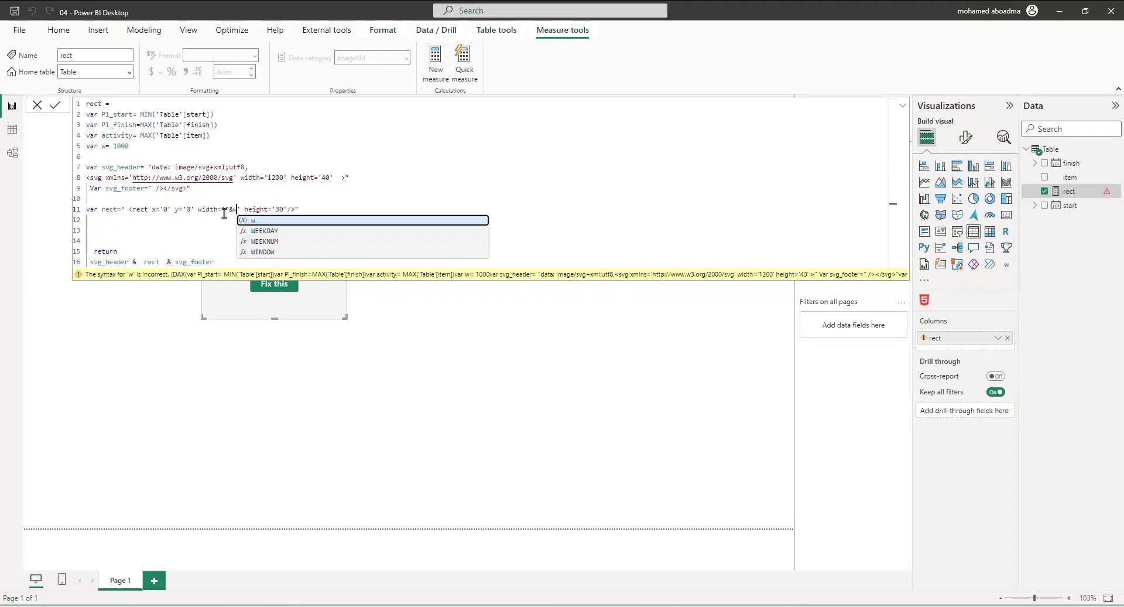
{"action": "key", "text": "Escape"}
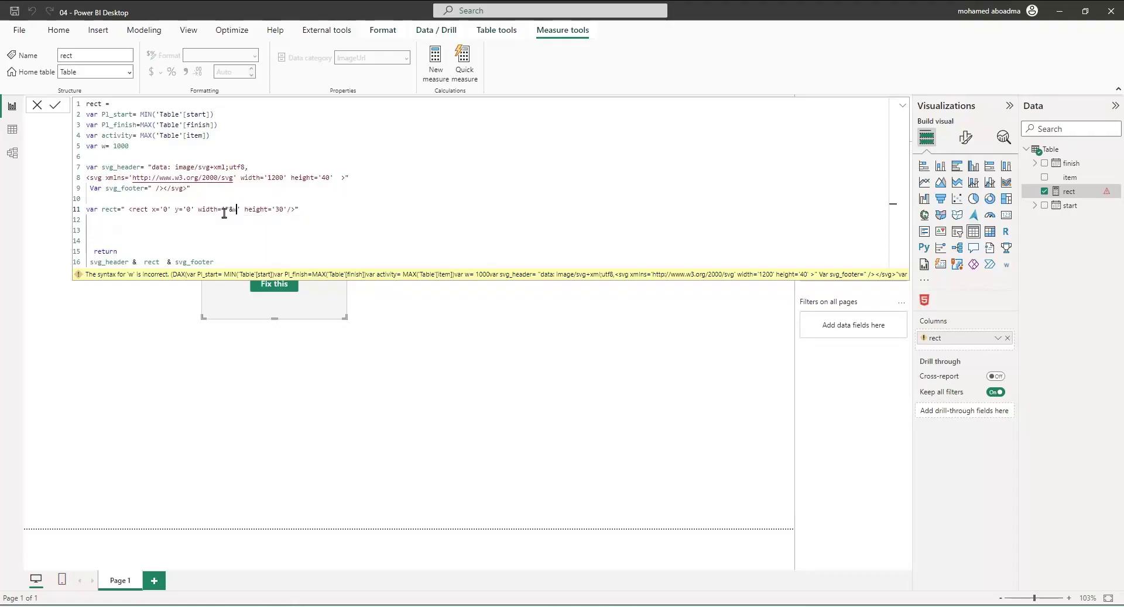
{"action": "type", "text": "&\""}
{"action": "key", "text": "Return"}
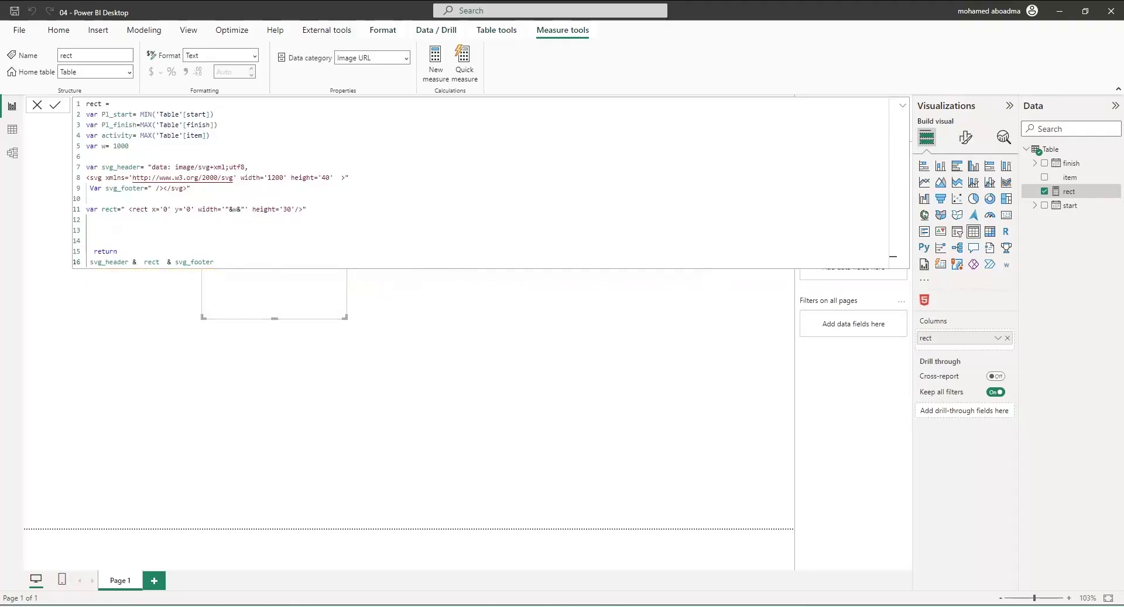
- Move the rect table visual into the lower canvas and widen it
{"action": "left_click_drag", "start_coordinate": [328, 299], "coordinate": [279, 454]}
{"action": "left_click_drag", "start_coordinate": [343, 426], "coordinate": [388, 431]}
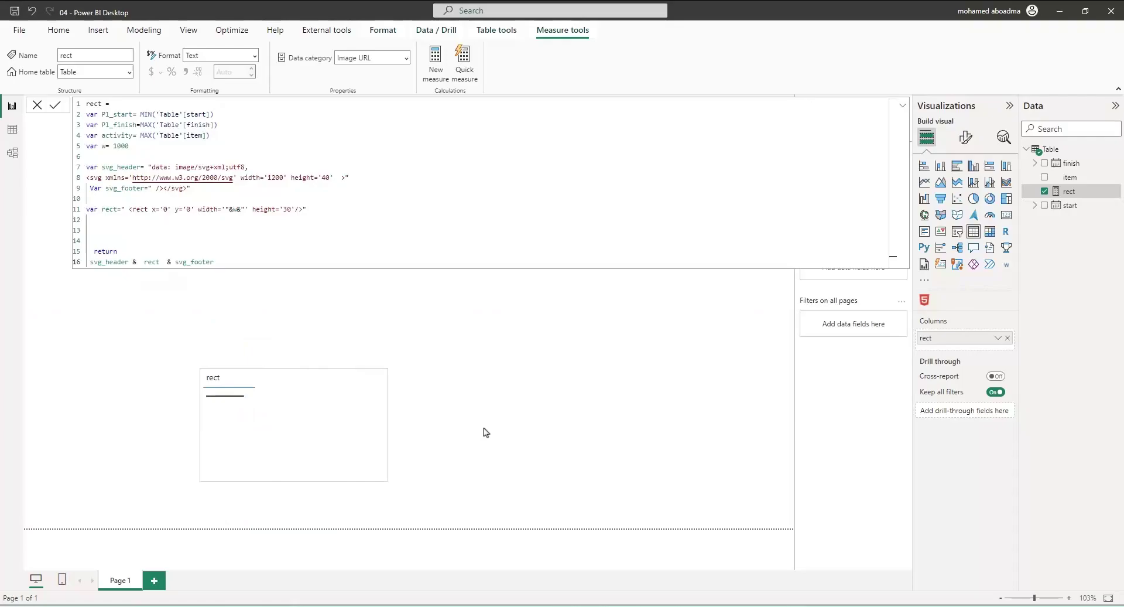
{"action": "left_click_drag", "start_coordinate": [483, 432], "coordinate": [475, 433]}
{"action": "left_click_drag", "start_coordinate": [332, 421], "coordinate": [319, 431]}
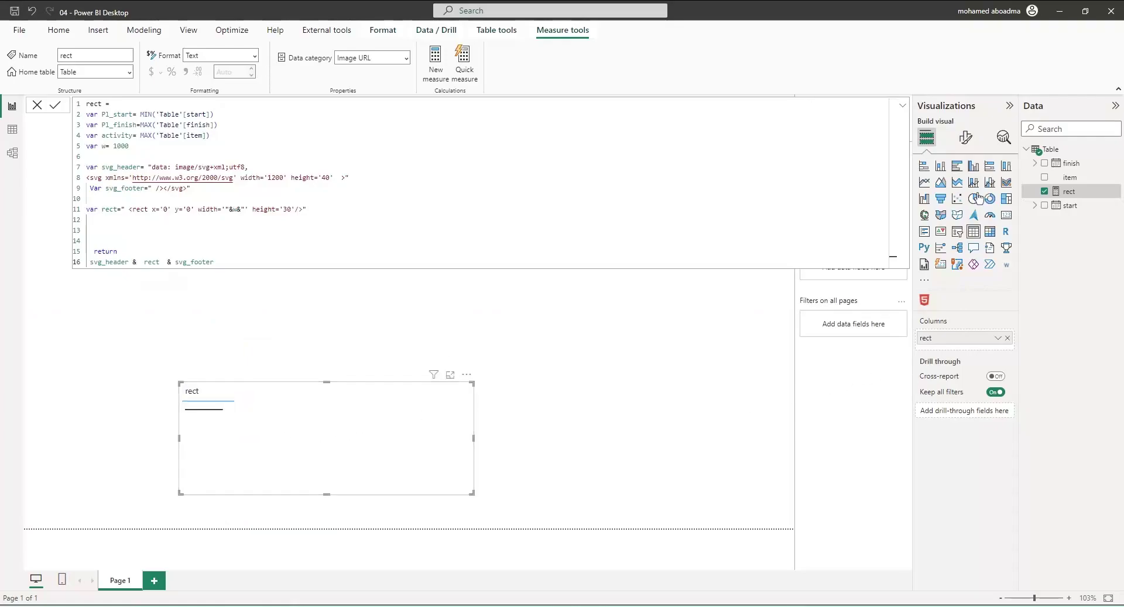
- Set the table's image size to height 40 px and width 400 px
{"action": "left_click", "coordinate": [966, 137]}
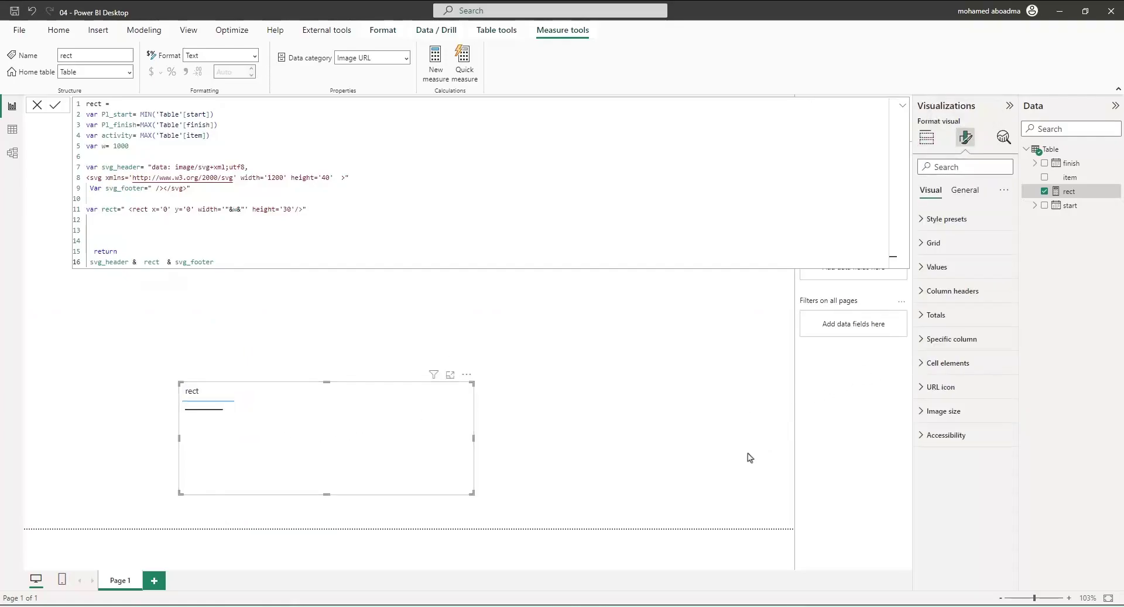
{"action": "left_click", "coordinate": [924, 416]}
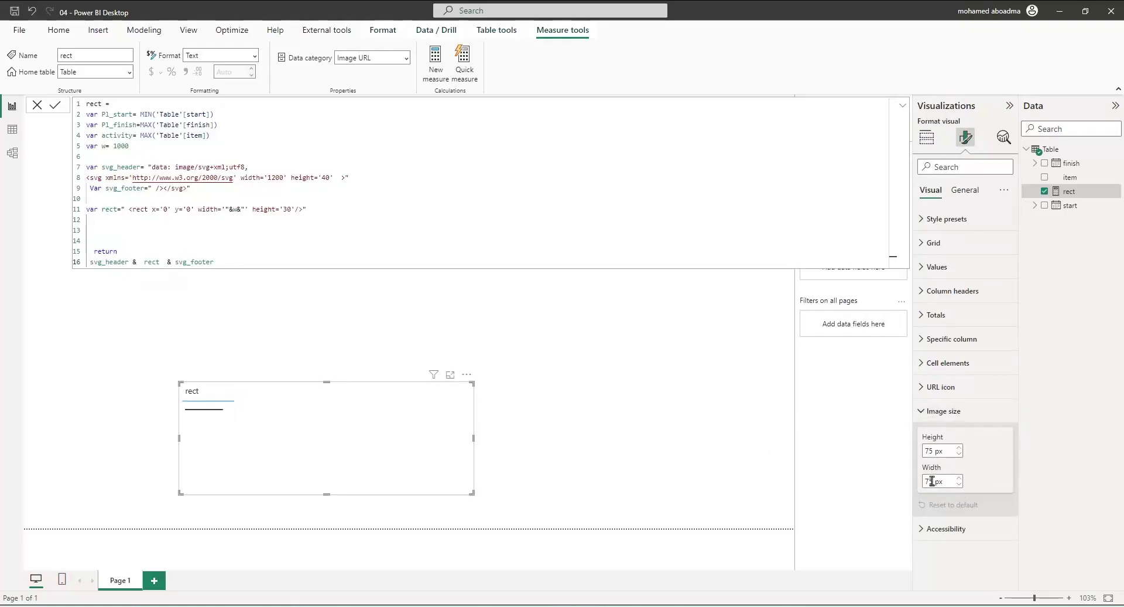
{"action": "left_click_drag", "start_coordinate": [933, 451], "coordinate": [923, 451]}
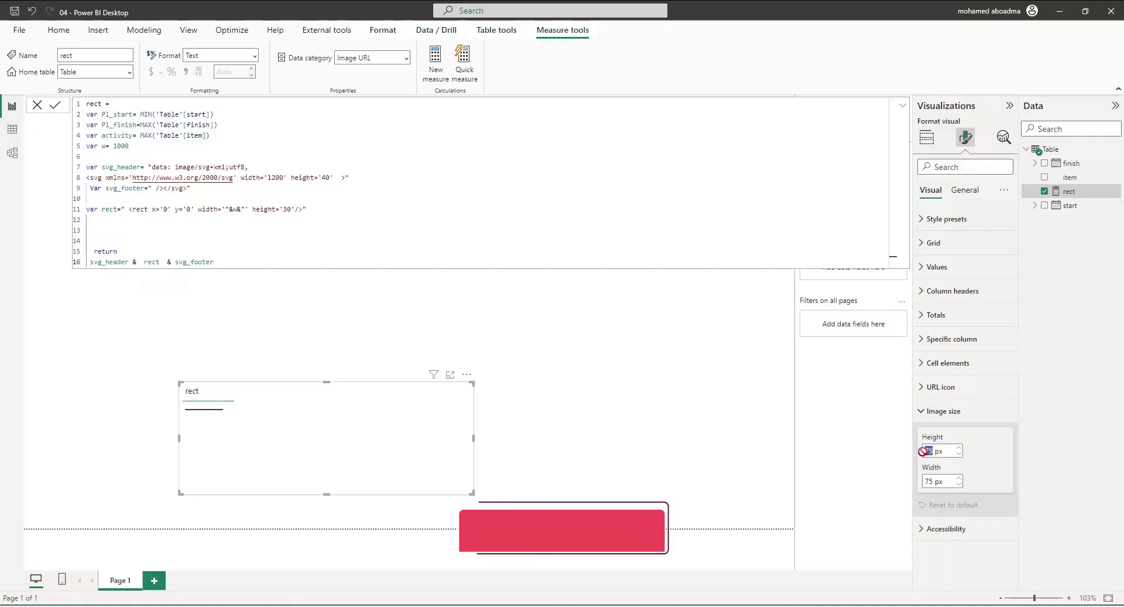
{"action": "type", "text": "40"}
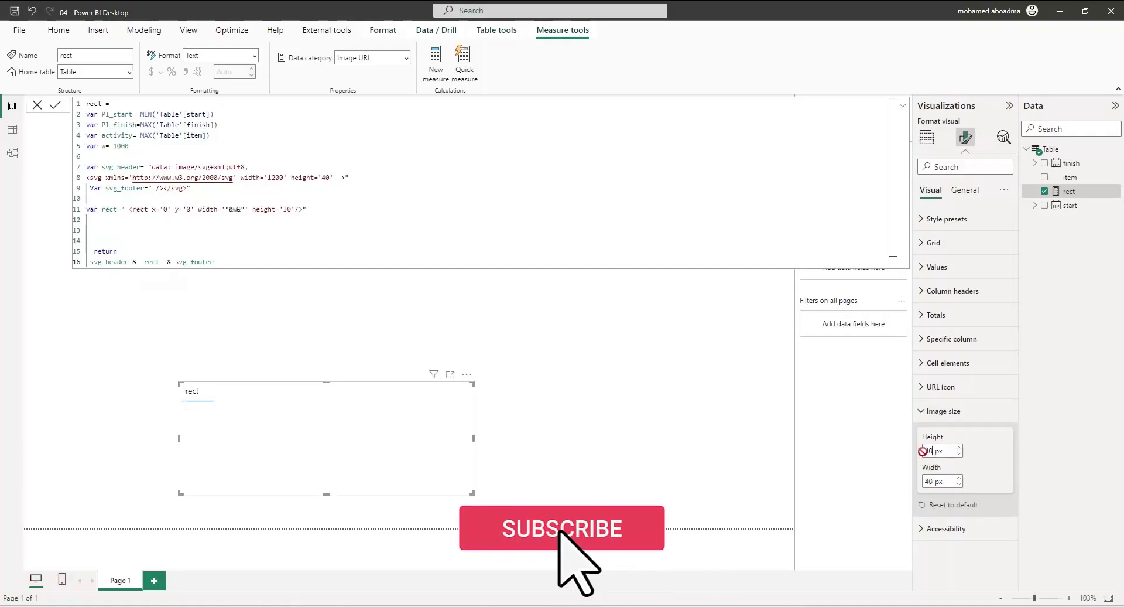
{"action": "double_click", "coordinate": [930, 481]}
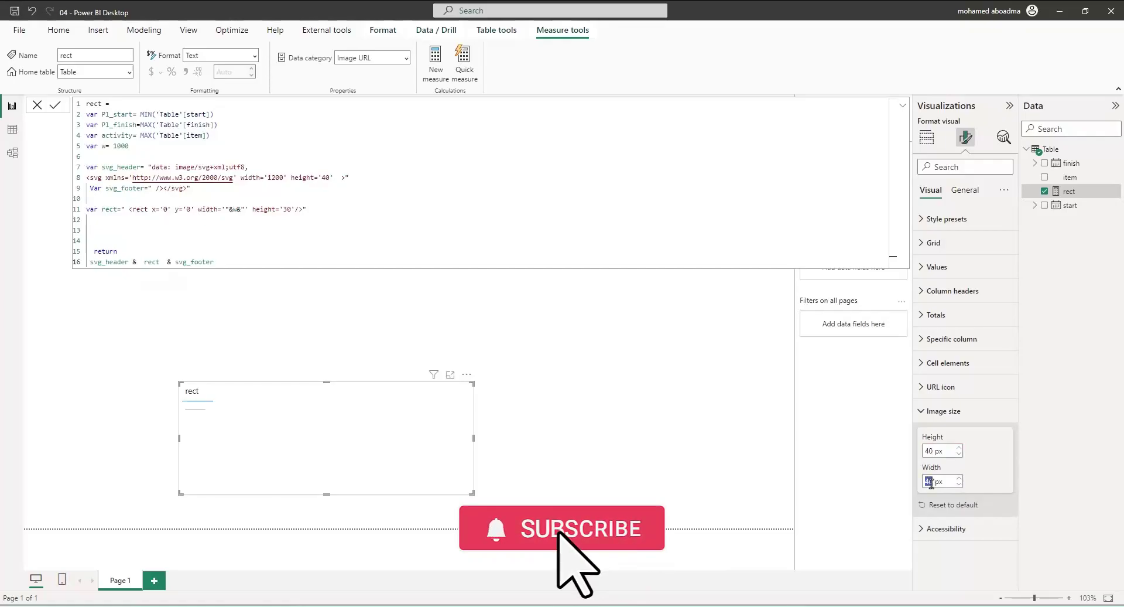
{"action": "type", "text": "400"}
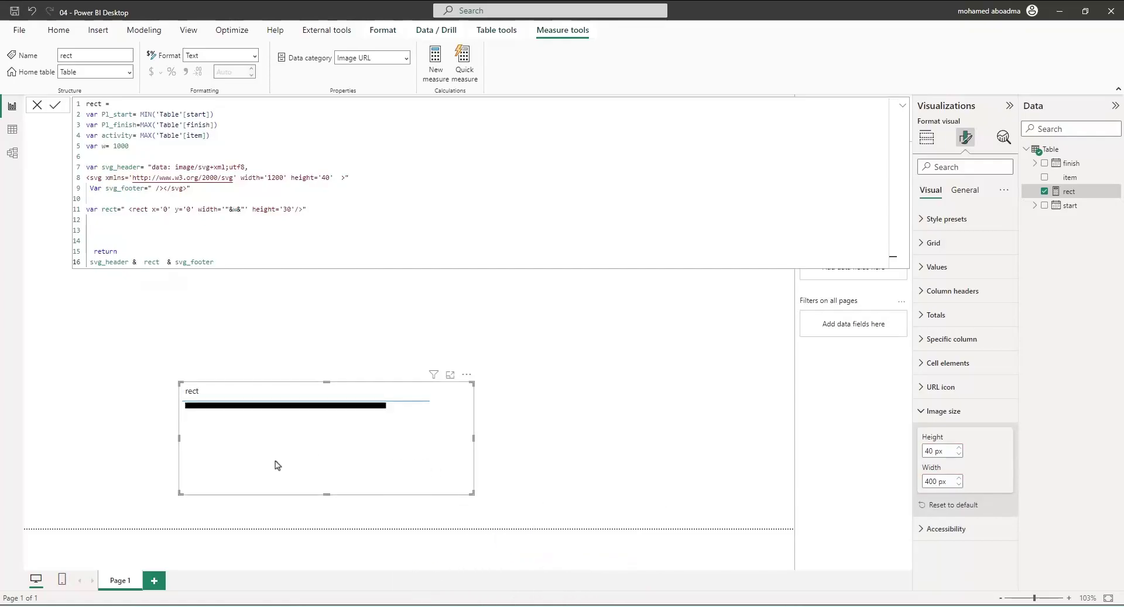
- Shift the table right, add the item field, and open the Table query for editing
{"action": "left_click_drag", "start_coordinate": [320, 471], "coordinate": [561, 427]}
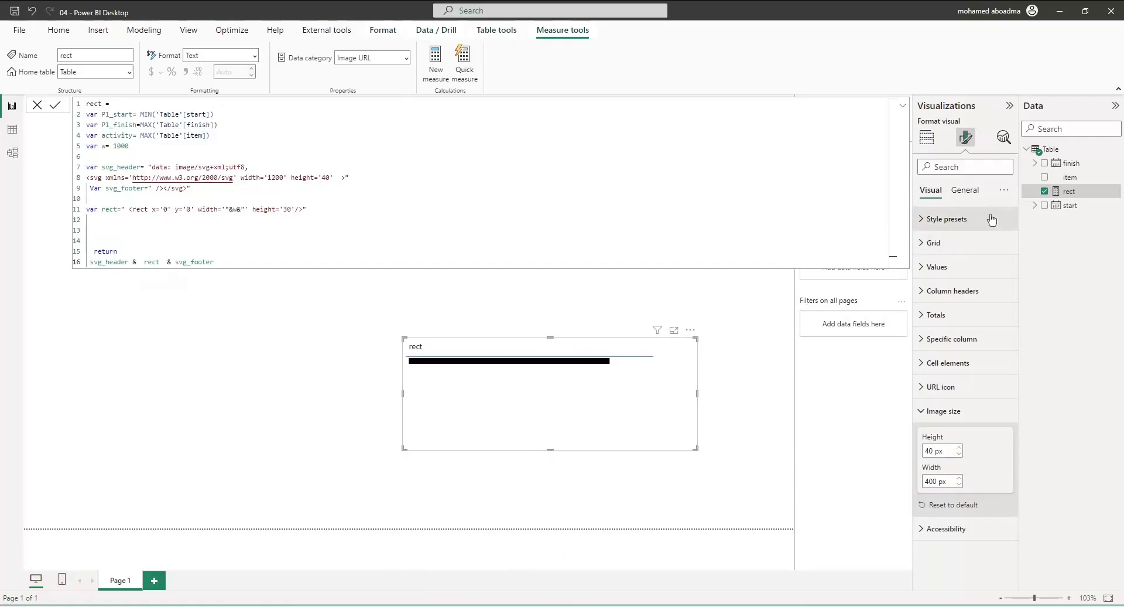
{"action": "left_click_drag", "start_coordinate": [1082, 176], "coordinate": [468, 375]}
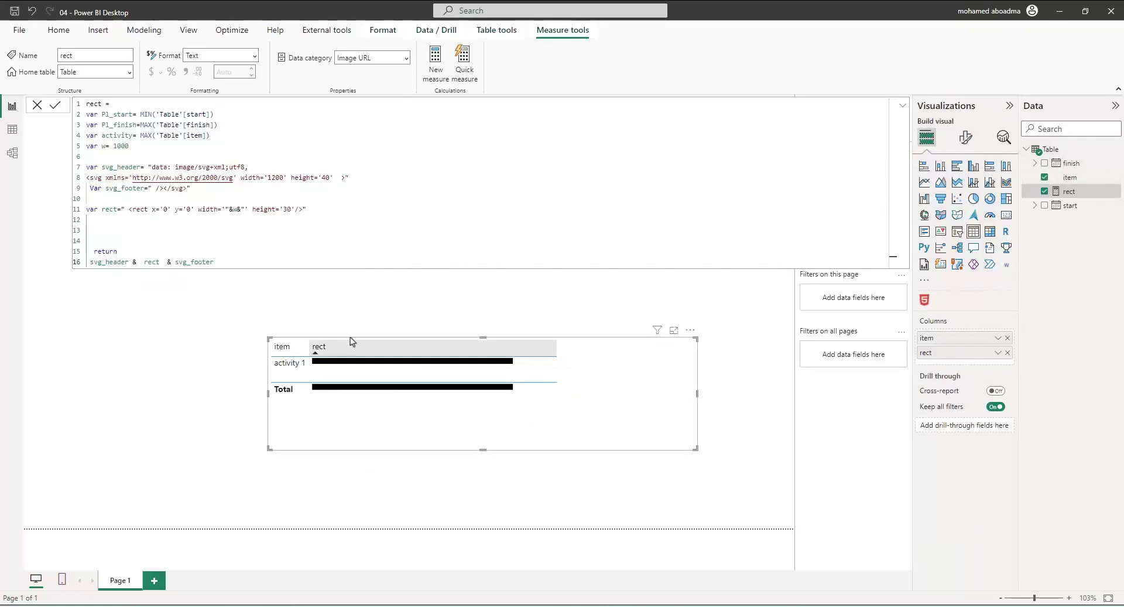
{"action": "left_click", "coordinate": [1116, 152]}
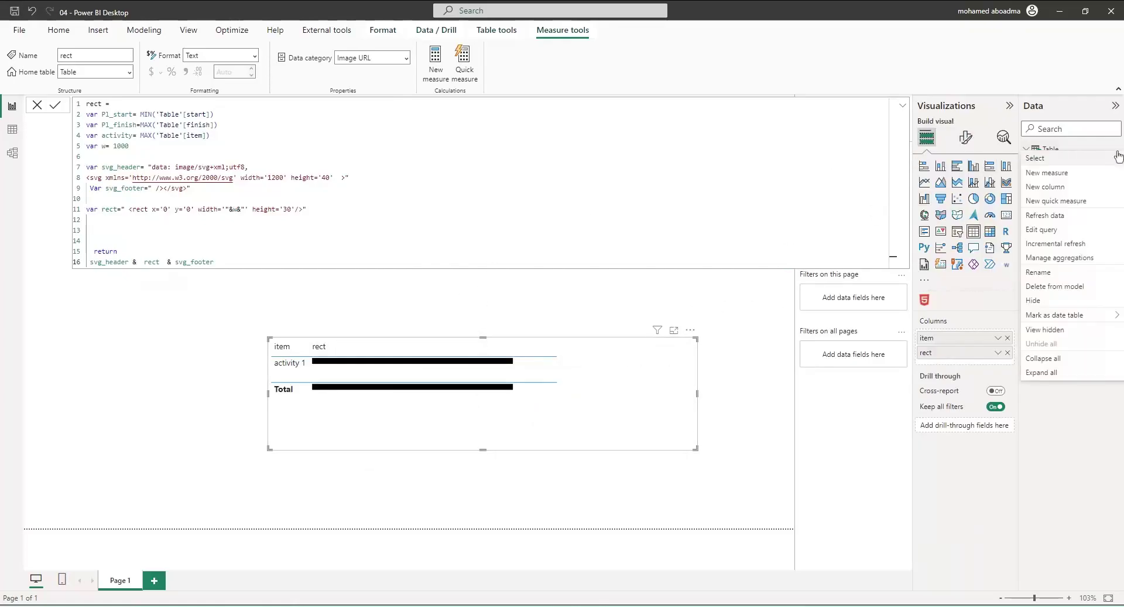
{"action": "key", "text": "Escape"}
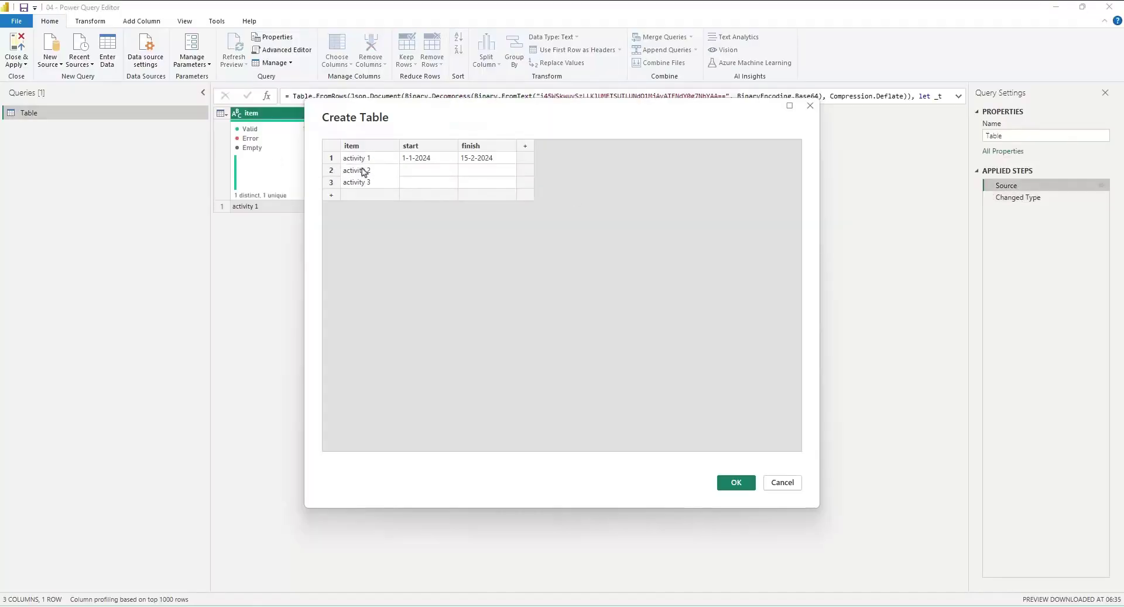
- Enter activity 2 and 3 dates (15-1-2024, 13-3-2024, 26-2-2024, 10-3-2024) and apply the changes
{"action": "type", "text": "15-1-2024"}
{"action": "key", "text": "Tab"}
{"action": "type", "text": "13-3-2024"}
{"action": "left_click", "coordinate": [427, 182]}
{"action": "type", "text": "26-2-2024"}
{"action": "left_click", "coordinate": [485, 182]}
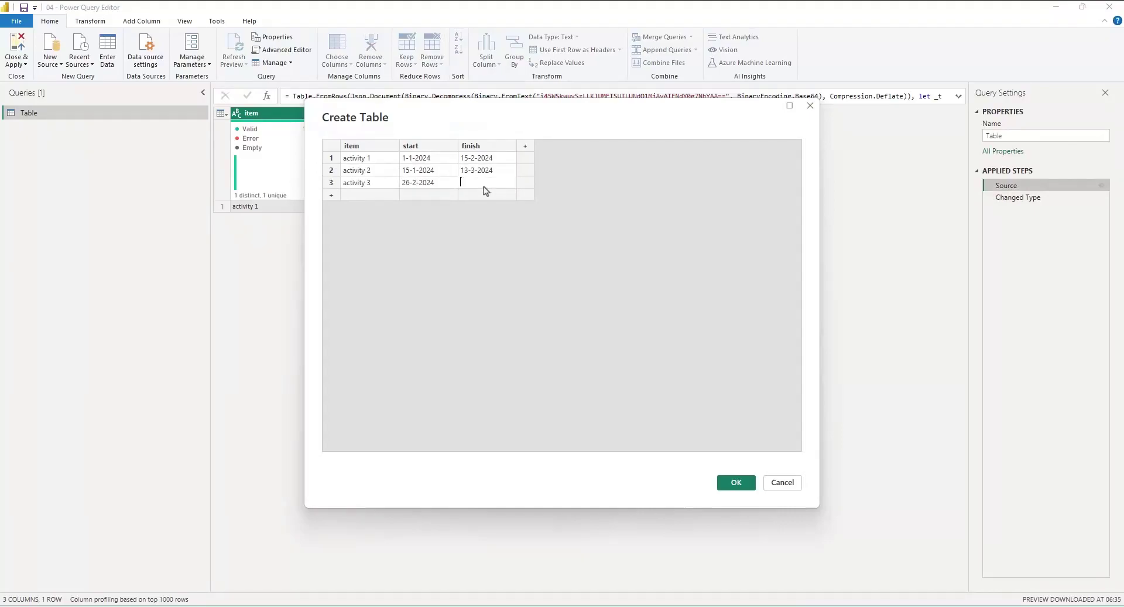
{"action": "type", "text": "10-3-2024"}
{"action": "key", "text": "Return"}
{"action": "left_click", "coordinate": [734, 483]}
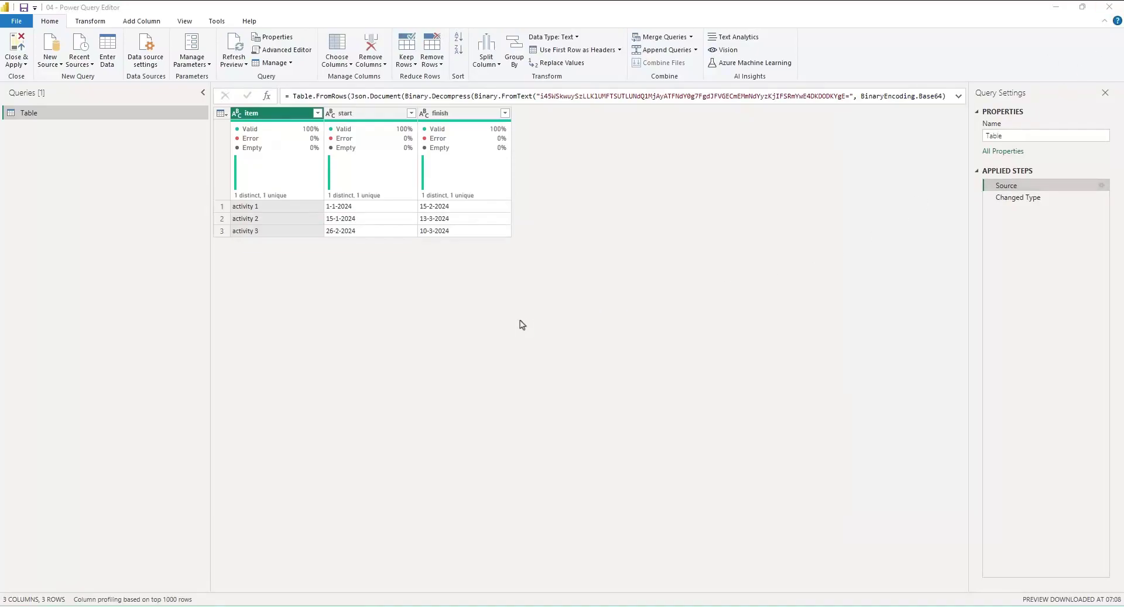
{"action": "left_click", "coordinate": [554, 331]}
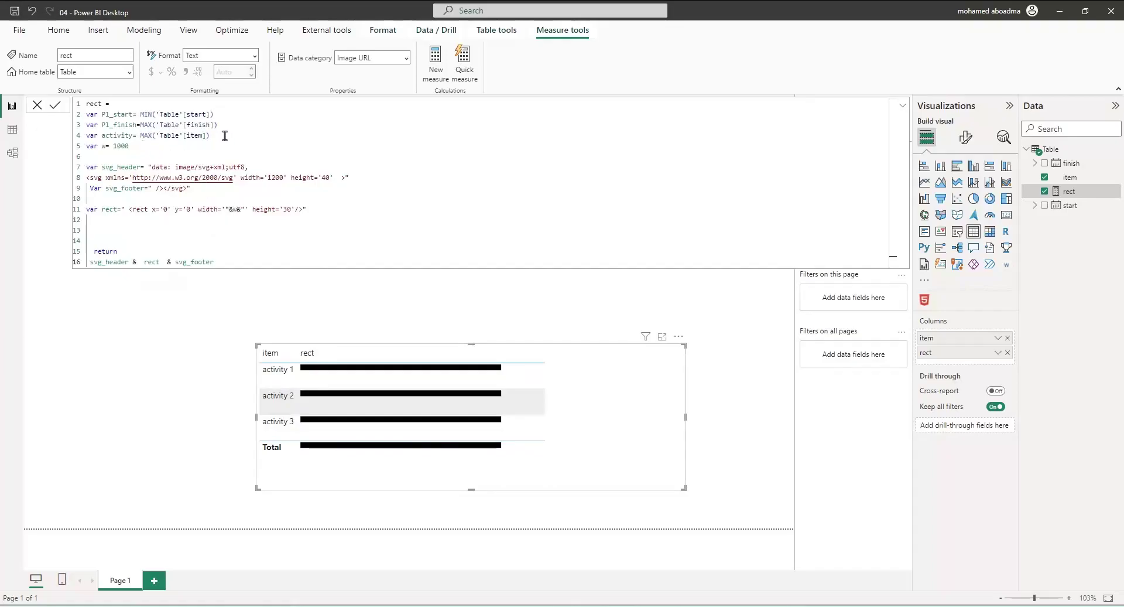
- Move the 'var w= 1000' line up to line 2 of the measure
{"action": "left_click_drag", "start_coordinate": [137, 148], "coordinate": [80, 150]}
{"action": "key", "text": "ctrl+c"}
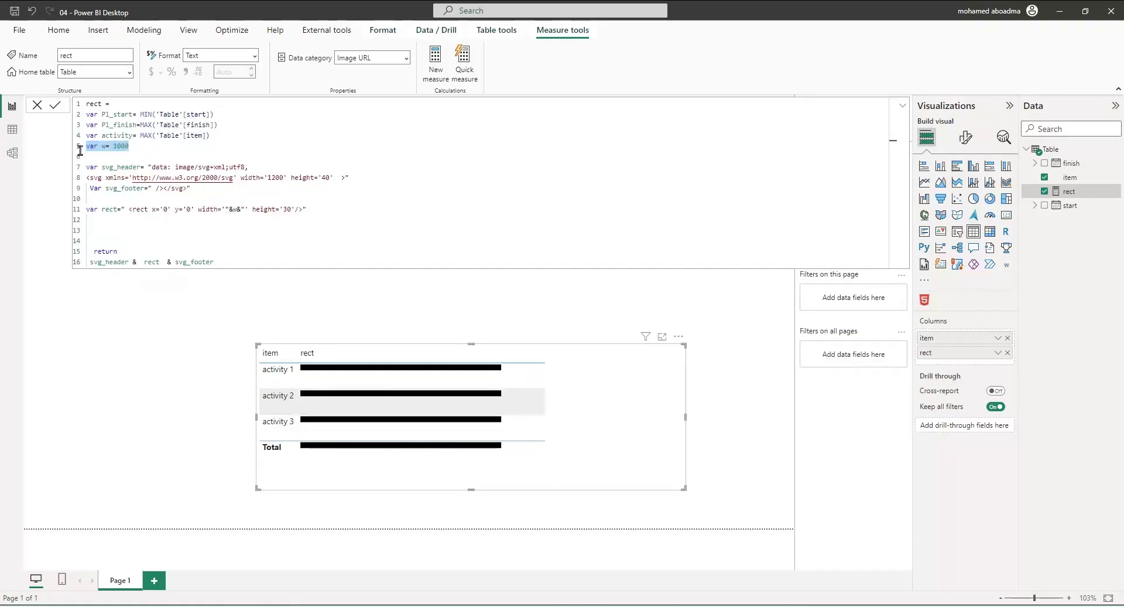
{"action": "key", "text": "BackSpace"}
{"action": "left_click", "coordinate": [86, 116]}
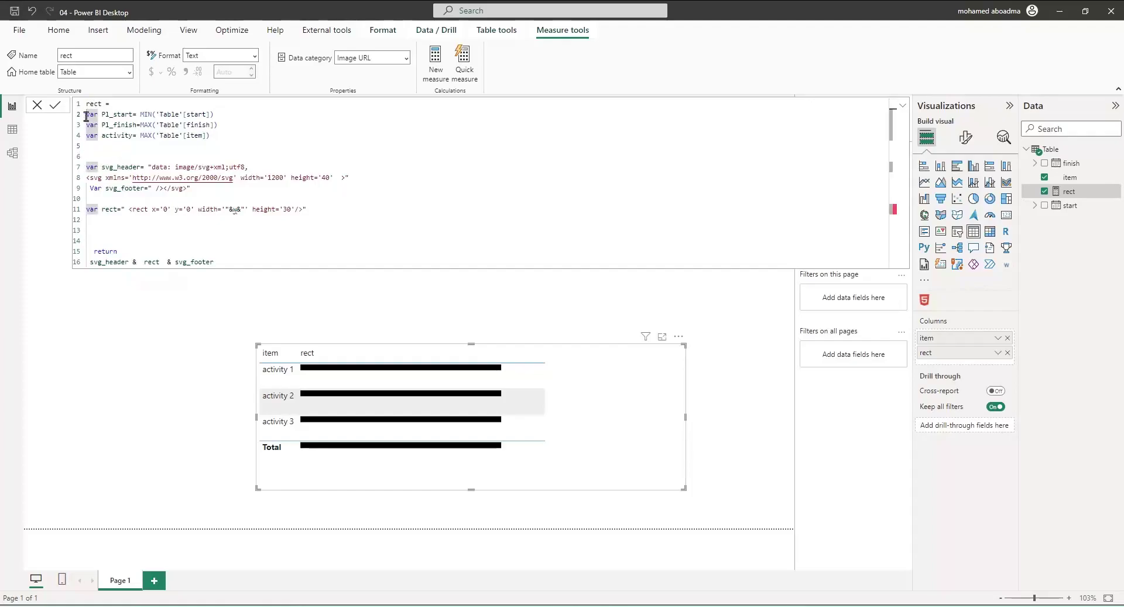
{"action": "key", "text": "ctrl+v"}
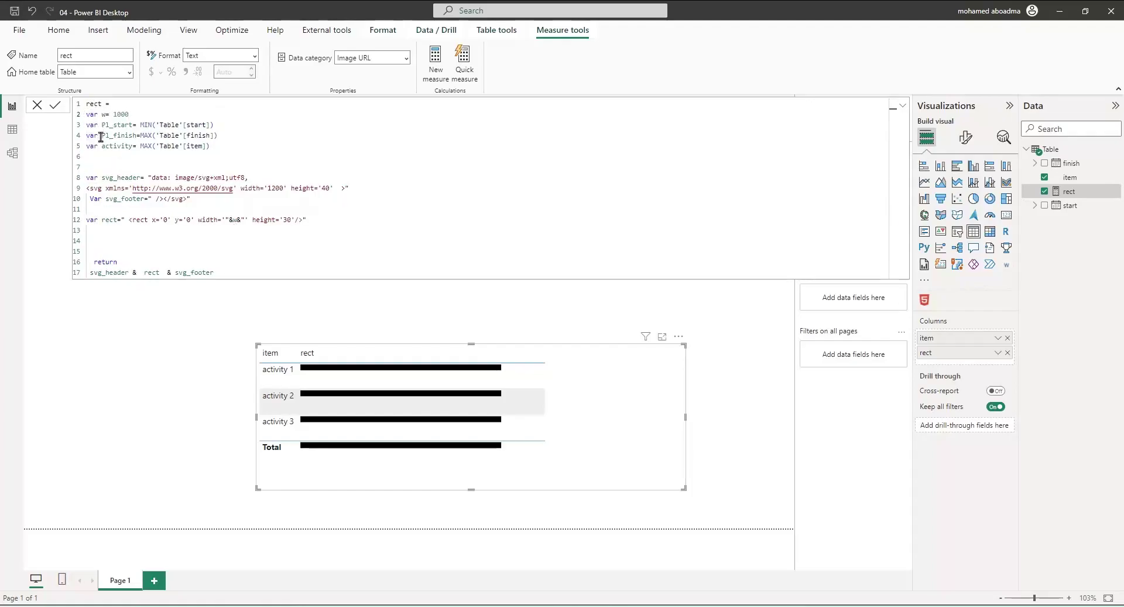
- Start a TD variable on line 6 using the DATEDIFF function
{"action": "left_click", "coordinate": [96, 155]}
{"action": "type", "text": "a"}
{"action": "type", "text": "r Total"}
{"action": "type", "text": "Duration"}
{"action": "key", "text": "BackSpace"}
{"action": "key", "text": "BackSpace"}
{"action": "key", "text": "BackSpace"}
{"action": "key", "text": "BackSpace"}
{"action": "key", "text": "BackSpace"}
{"action": "key", "text": "BackSpace"}
{"action": "key", "text": "BackSpace"}
{"action": "key", "text": "BackSpace"}
{"action": "key", "text": "BackSpace"}
{"action": "key", "text": "BackSpace"}
{"action": "key", "text": "BackSpace"}
{"action": "key", "text": "BackSpace"}
{"action": "key", "text": "BackSpace"}
{"action": "type", "text": "TD"}
{"action": "type", "text": "= date"}
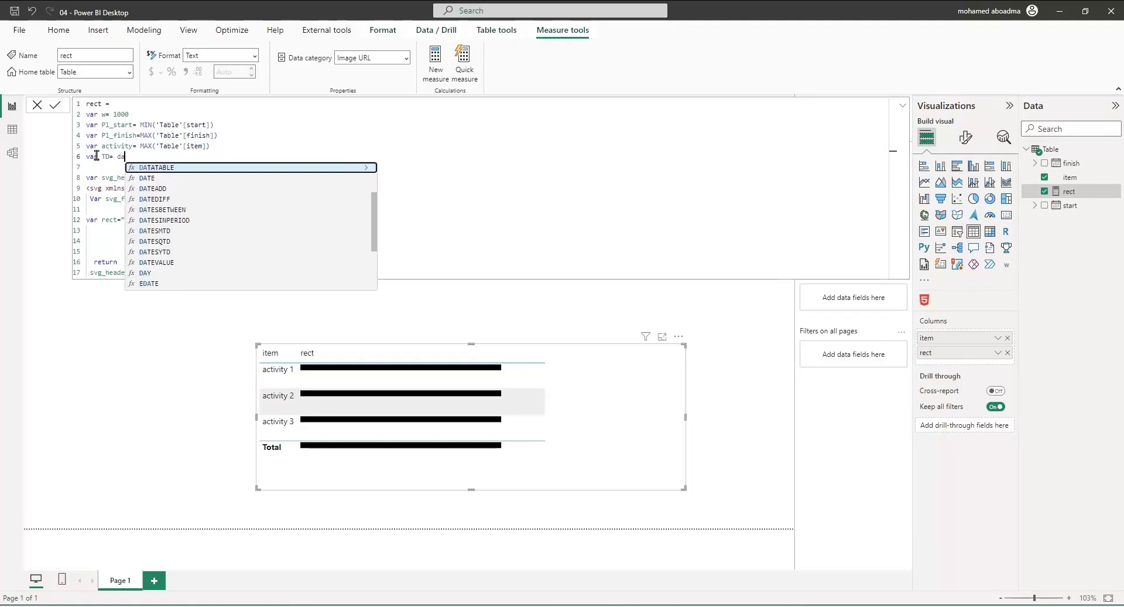
{"action": "key", "text": "Down"}
{"action": "key", "text": "Down"}
{"action": "key", "text": "Down"}
{"action": "key", "text": "Down"}
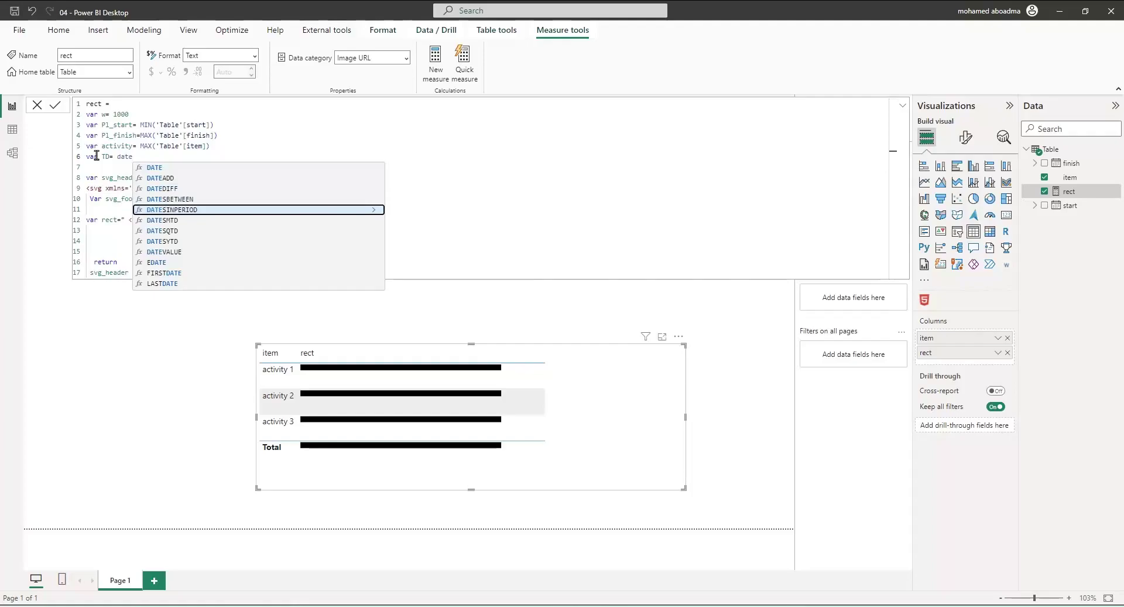
{"action": "key", "text": "Up"}
{"action": "key", "text": "Up"}
{"action": "key", "text": "Tab"}
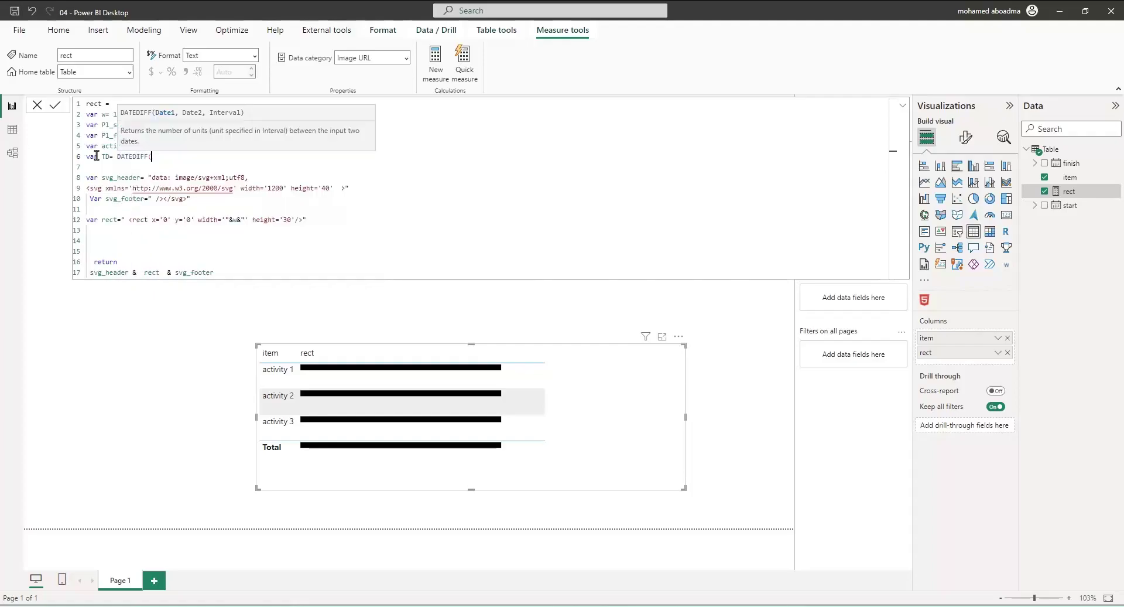
{"action": "type", "text": "mi"}
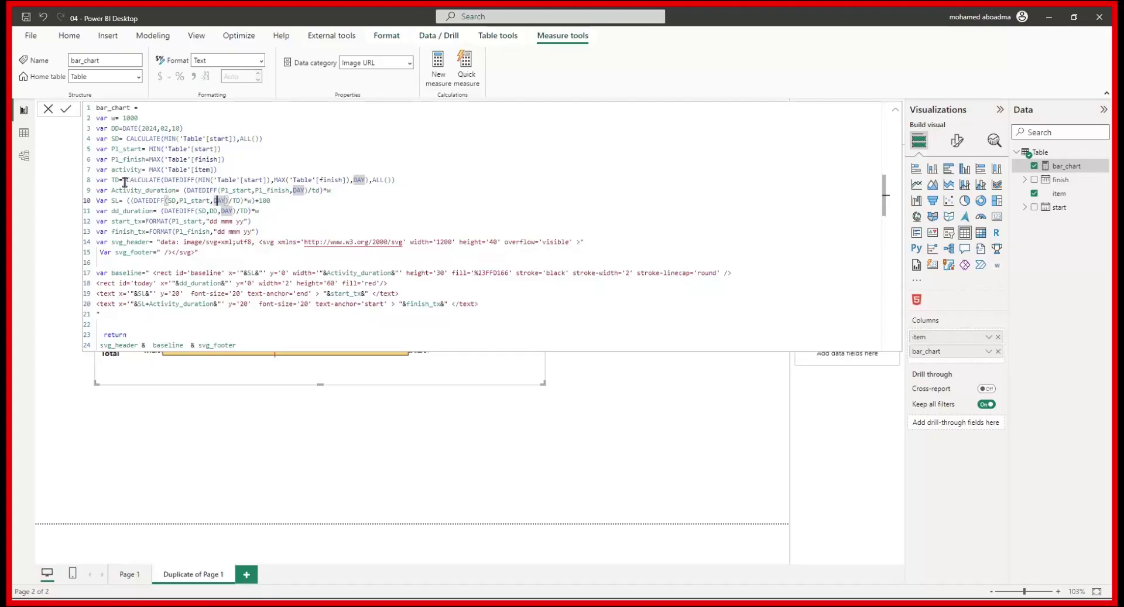
- Highlight the TD line's DATEDIFF call, start-date argument and ALL() to explain them
{"action": "left_click_drag", "start_coordinate": [125, 180], "coordinate": [350, 180]}
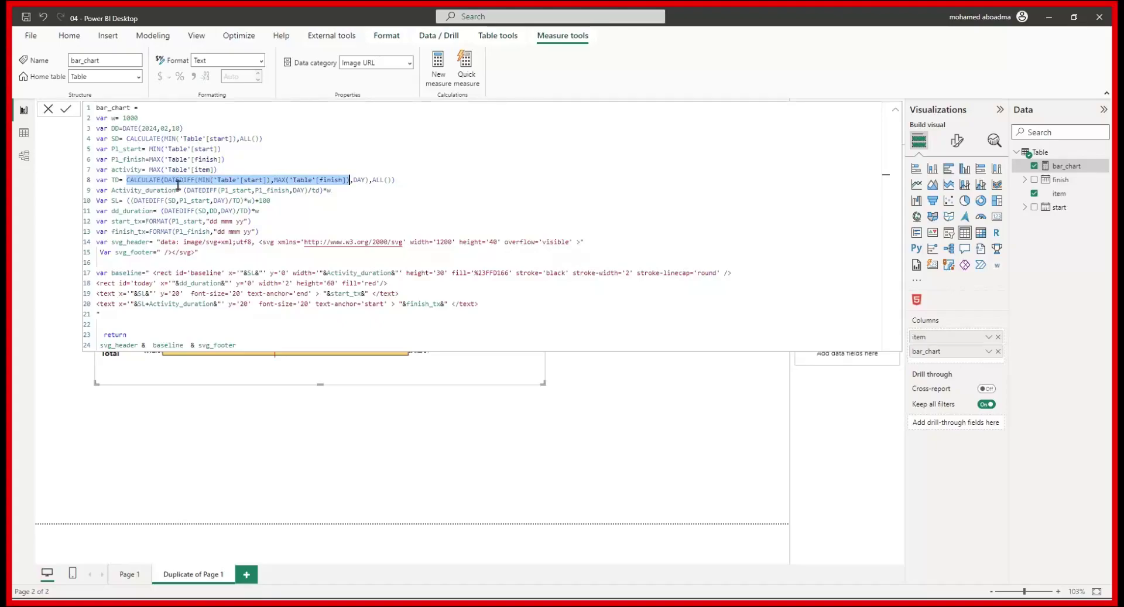
{"action": "left_click", "coordinate": [178, 183]}
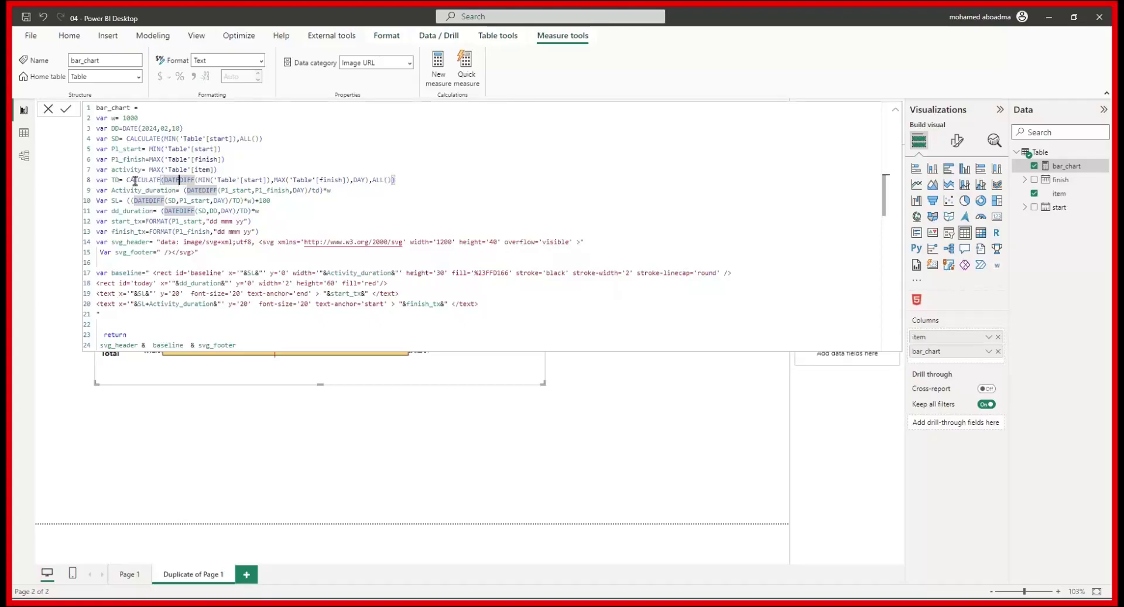
{"action": "left_click_drag", "start_coordinate": [130, 180], "coordinate": [200, 180]}
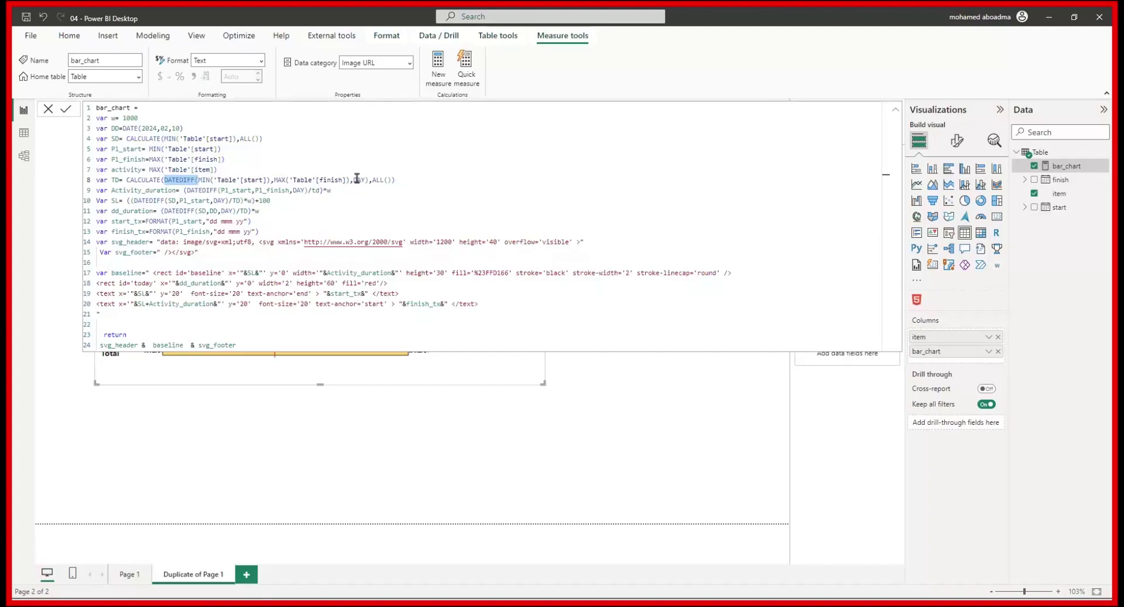
{"action": "left_click_drag", "start_coordinate": [198, 181], "coordinate": [272, 181]}
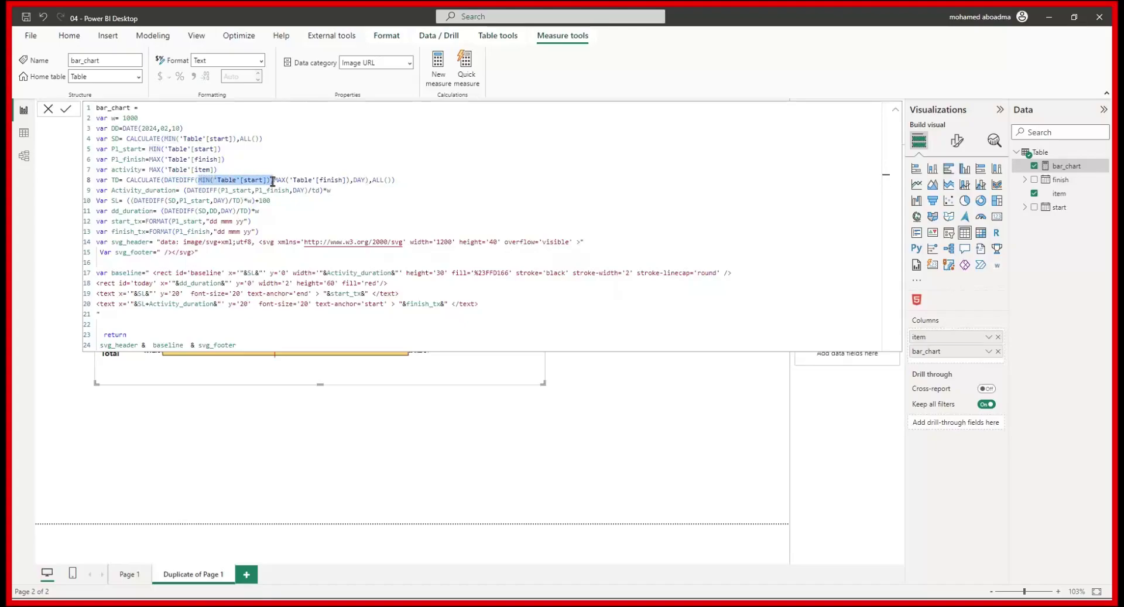
{"action": "left_click", "coordinate": [286, 181]}
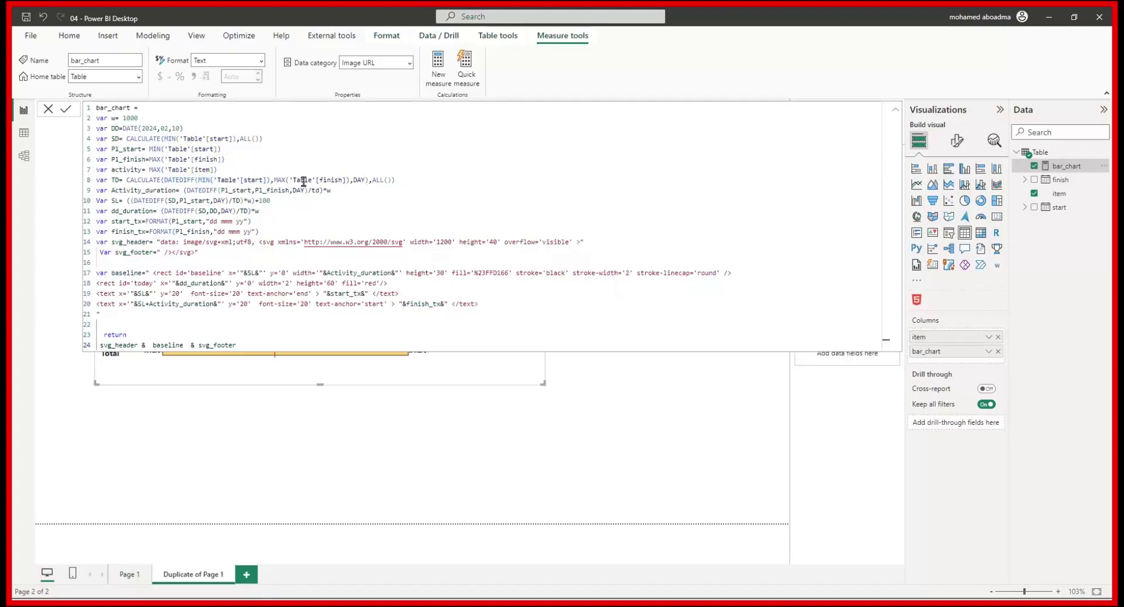
{"action": "left_click", "coordinate": [370, 181]}
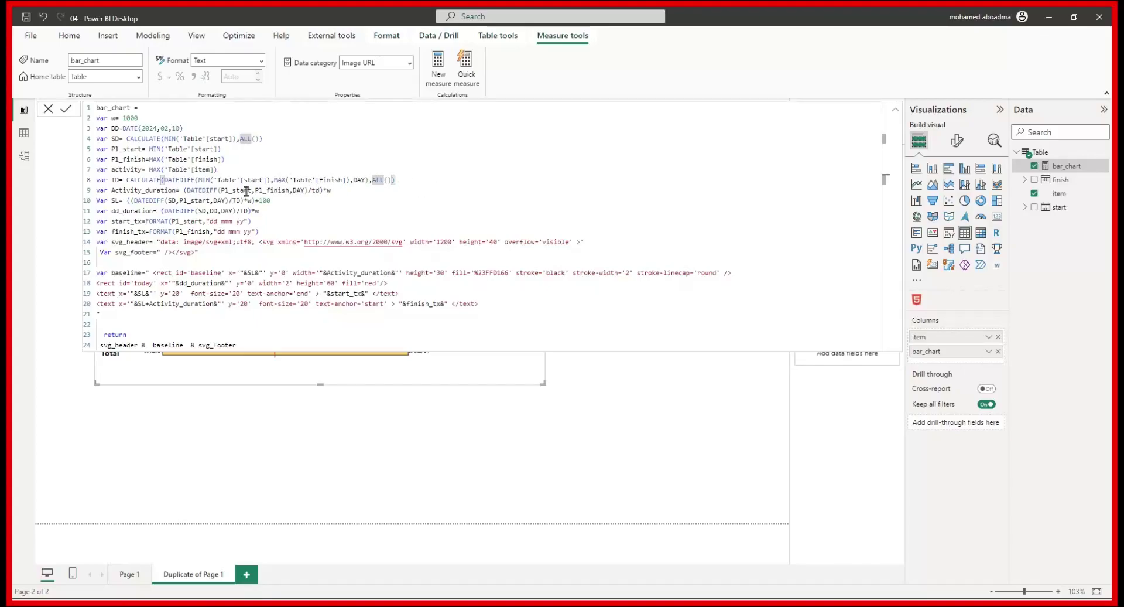
- Fill the empty ALL() with 'Table' so TD ignores the table's filters
{"action": "left_click", "coordinate": [386, 180]}
{"action": "type", "text": "tabl"}
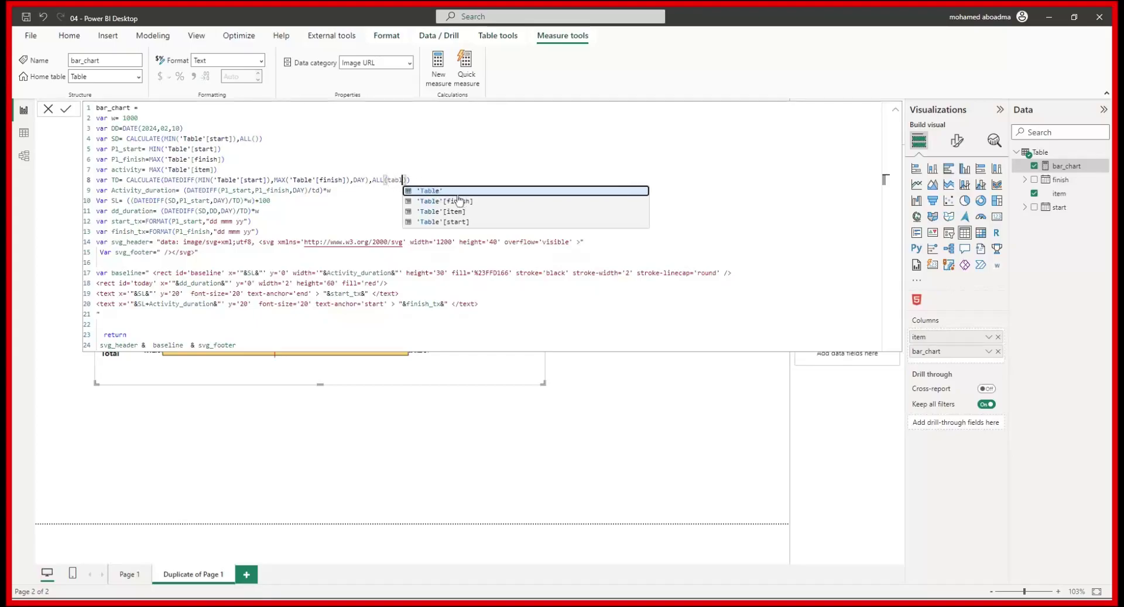
{"action": "key", "text": "Tab"}
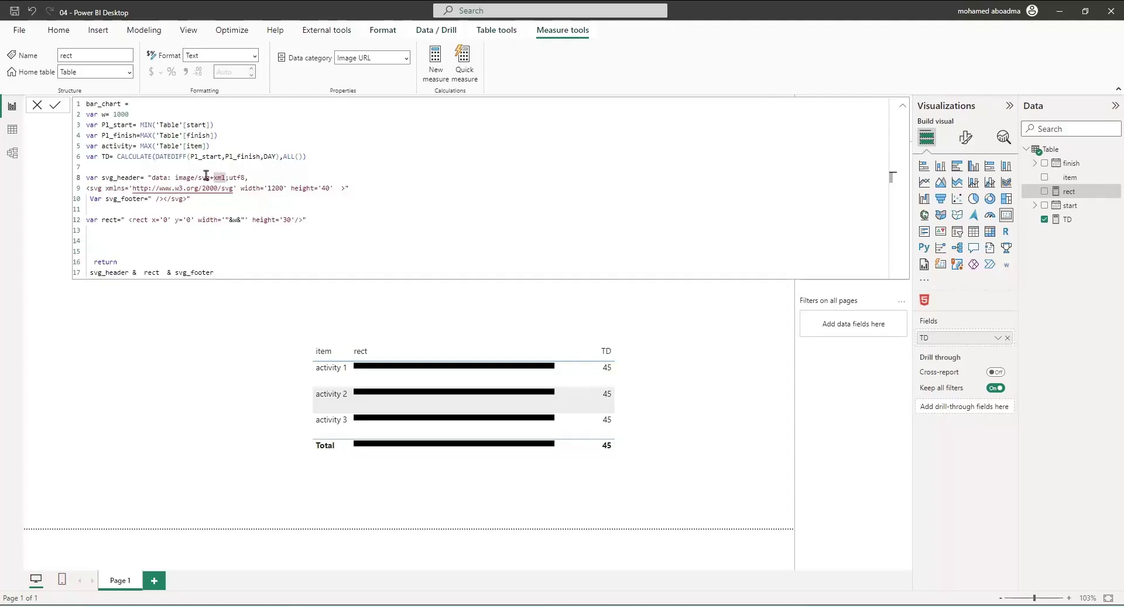
- Back in Page 1's rect measure, start a 'var Activity' variable on empty line 7 below TD
{"action": "left_click_drag", "start_coordinate": [131, 114], "coordinate": [113, 114]}
{"action": "left_click", "coordinate": [94, 165]}
{"action": "type", "text": "var"}
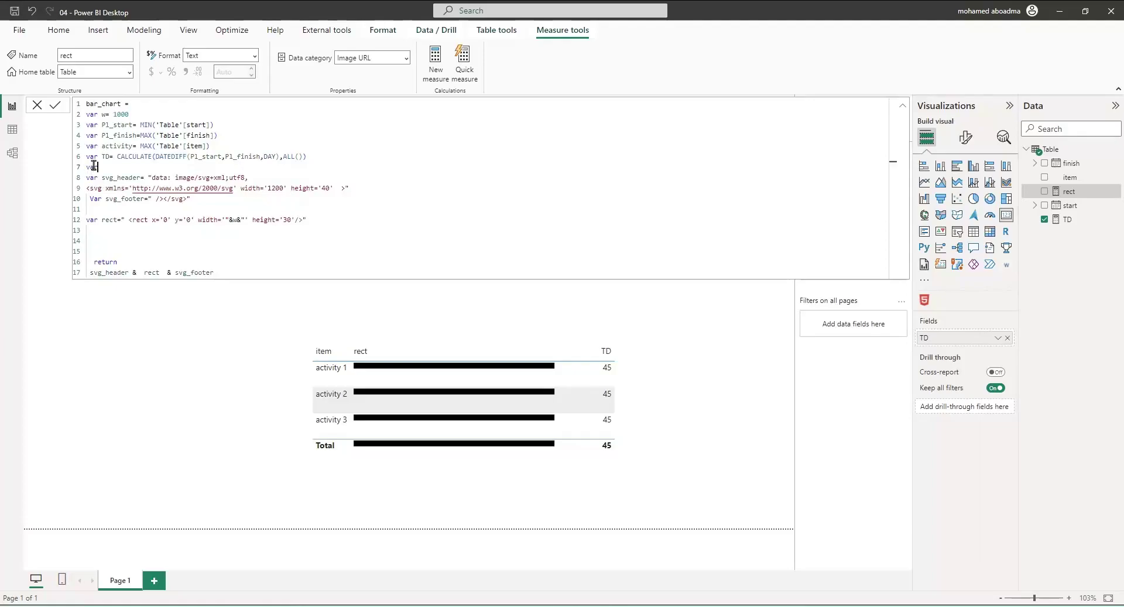
{"action": "type", "text": " Activity dua"}
- Define Activity_duration as DATEDIFF(P1_start, P1_finish, DAY)
{"action": "key", "text": "BackSpace"}
{"action": "key", "text": "BackSpace"}
{"action": "key", "text": "BackSpace"}
{"action": "key", "text": "BackSpace"}
{"action": "type", "text": "_duration="}
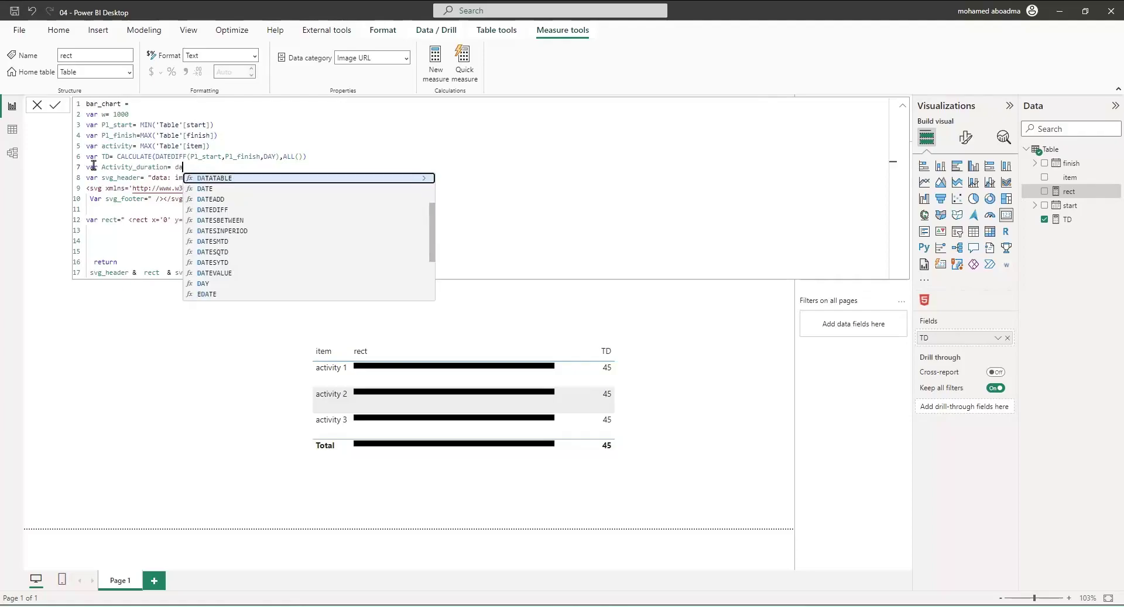
{"action": "key", "text": "Escape"}
{"action": "type", "text": "date"}
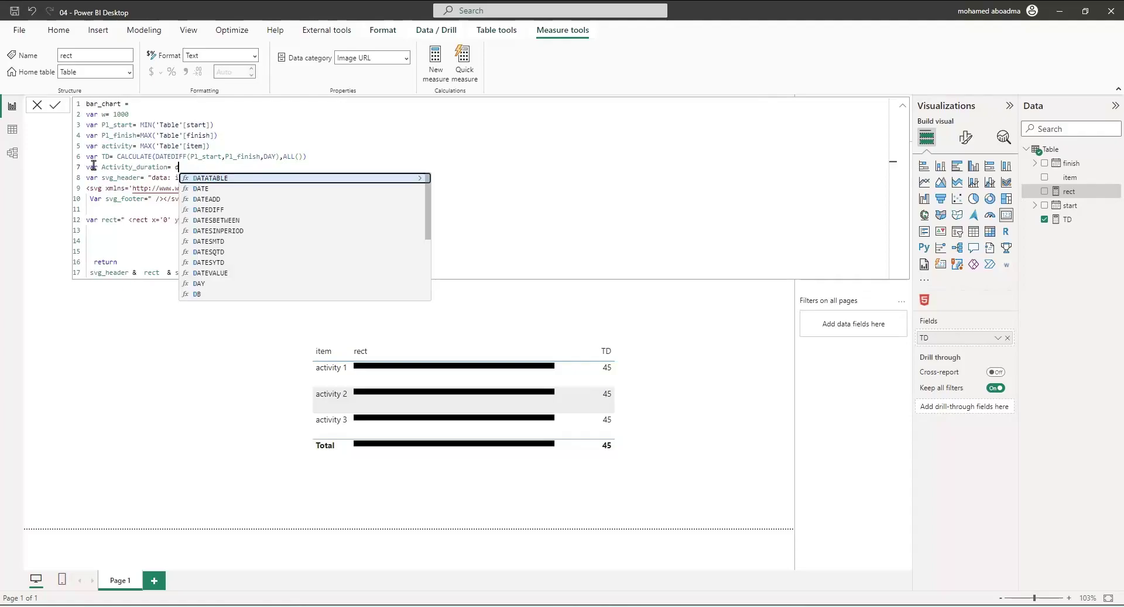
{"action": "key", "text": "Down"}
{"action": "key", "text": "Down"}
{"action": "key", "text": "Tab"}
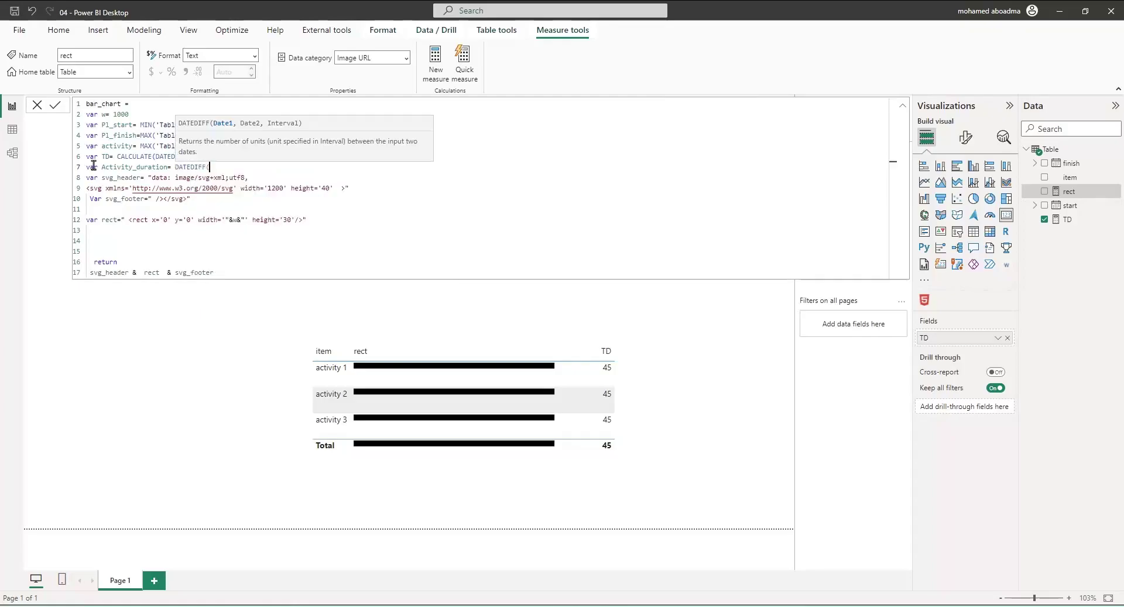
{"action": "type", "text": "pl"}
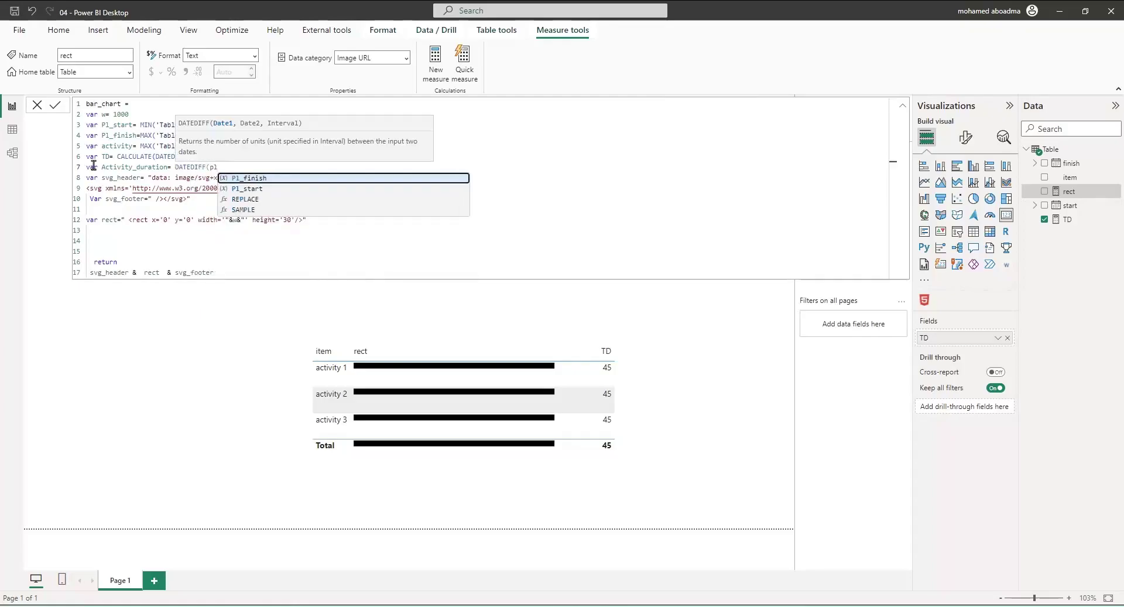
{"action": "key", "text": "Down"}
{"action": "key", "text": "Tab"}
{"action": "type", "text": ",pl"}
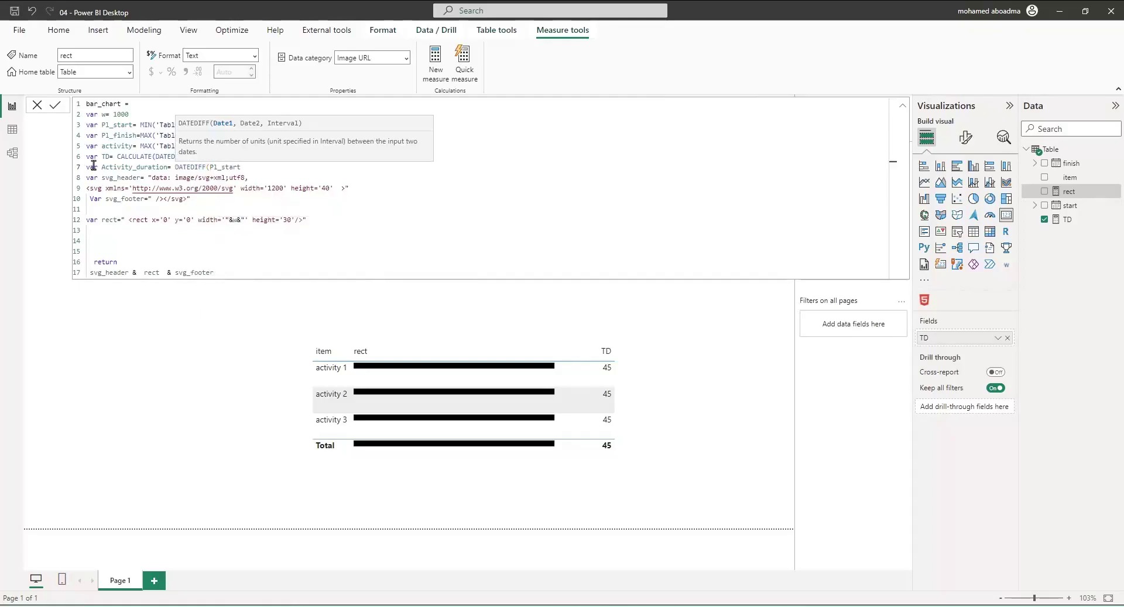
{"action": "key", "text": "Tab"}
{"action": "type", "text": ","}
{"action": "key", "text": "Tab"}
{"action": "type", "text": ")"}
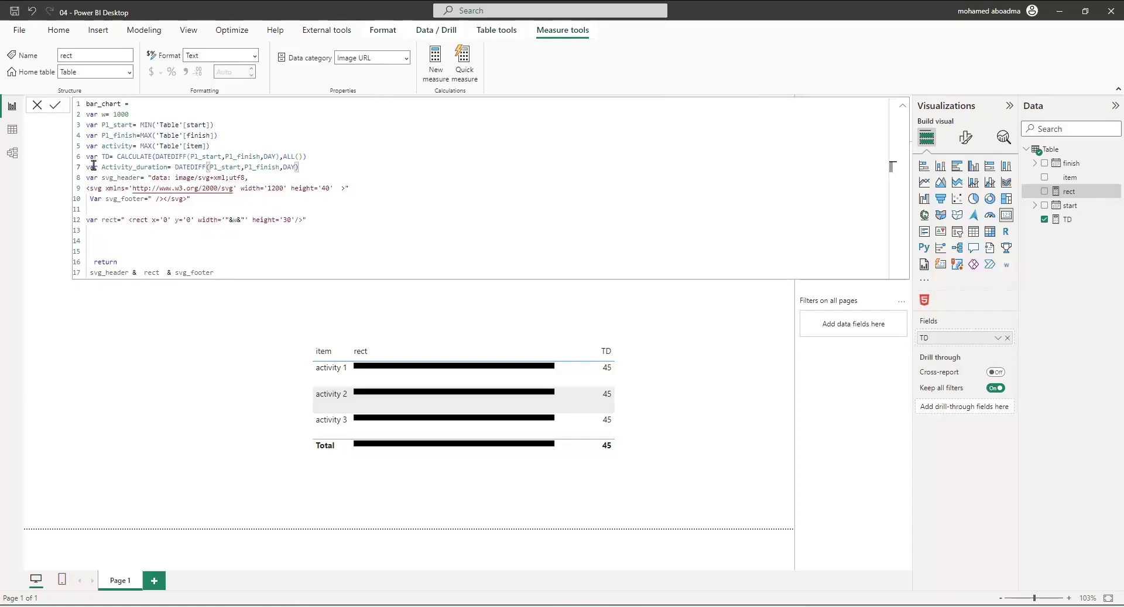
- Wrap the DATEDIFF in parentheses, divide by [TD] and multiply by w
{"action": "left_click", "coordinate": [175, 166]}
{"action": "type", "text": "("}
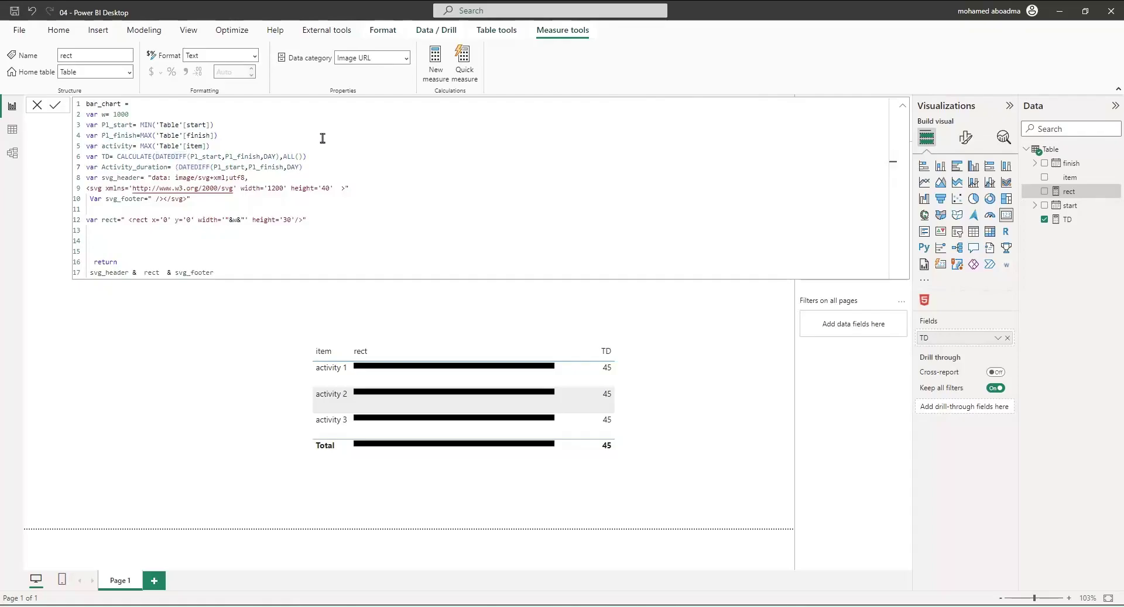
{"action": "type", "text": ")"}
{"action": "left_click", "coordinate": [304, 168]}
{"action": "type", "text": "td"}
{"action": "key", "text": "Tab"}
{"action": "type", "text": ")/"}
{"action": "key", "text": "BackSpace"}
{"action": "type", "text": "*"}
{"action": "key", "text": "BackSpace"}
{"action": "type", "text": "w"}
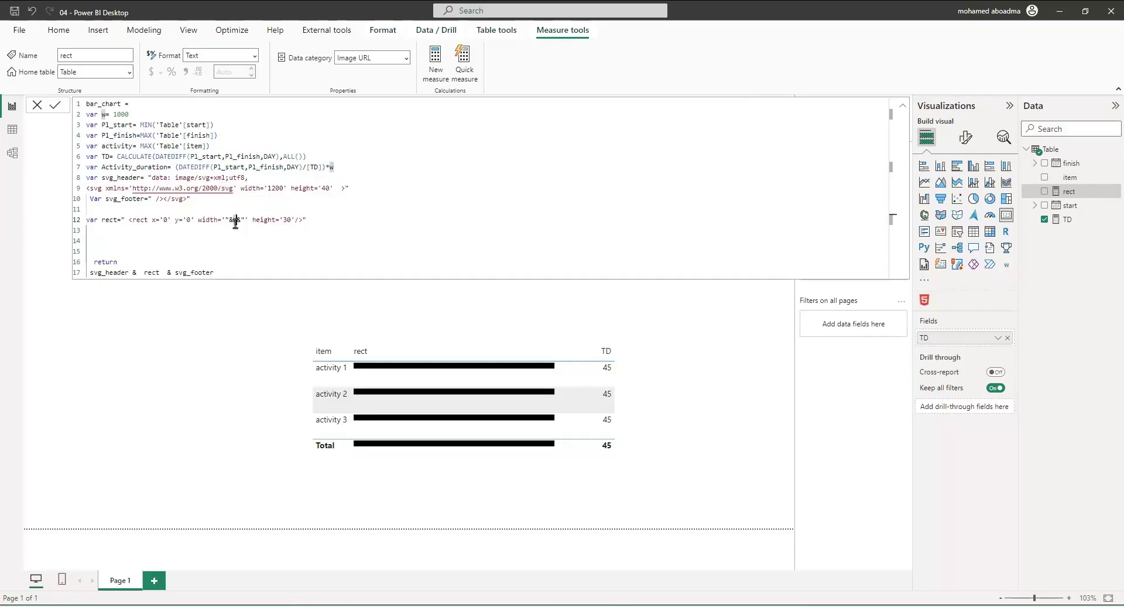
- Replace w in the rect width with Activity_duration and commit the measure
{"action": "left_click", "coordinate": [232, 220]}
{"action": "type", "text": "act"}
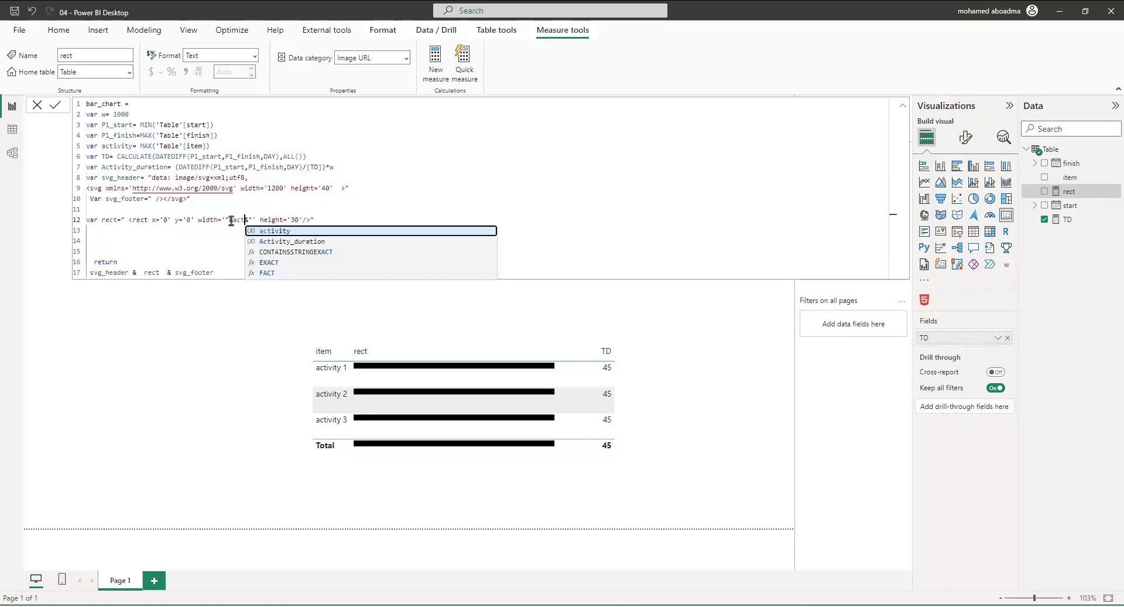
{"action": "left_click", "coordinate": [311, 246]}
{"action": "left_click", "coordinate": [370, 220]}
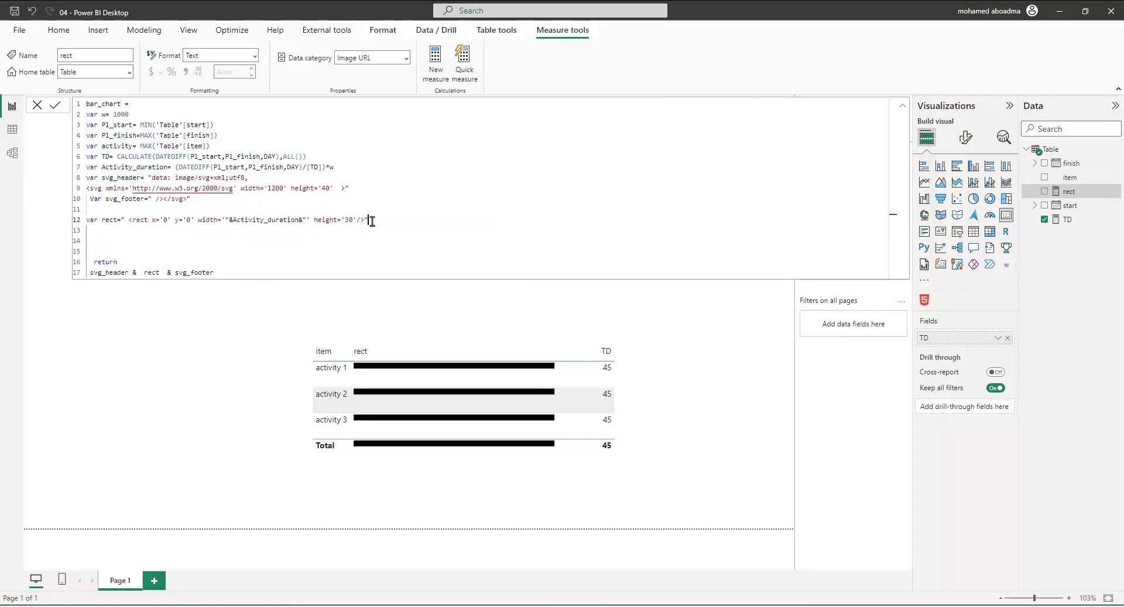
{"action": "key", "text": "Return"}
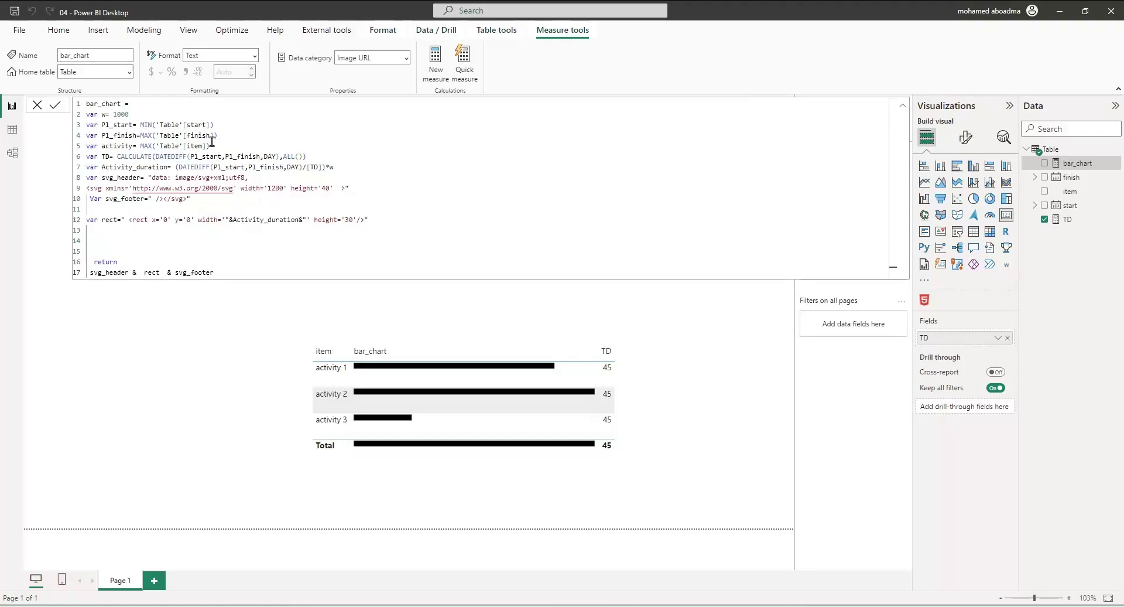
- Insert a blank line 3 in bar_chart and begin a new 'var' declaration
{"action": "left_click", "coordinate": [87, 124]}
{"action": "key", "text": "Return"}
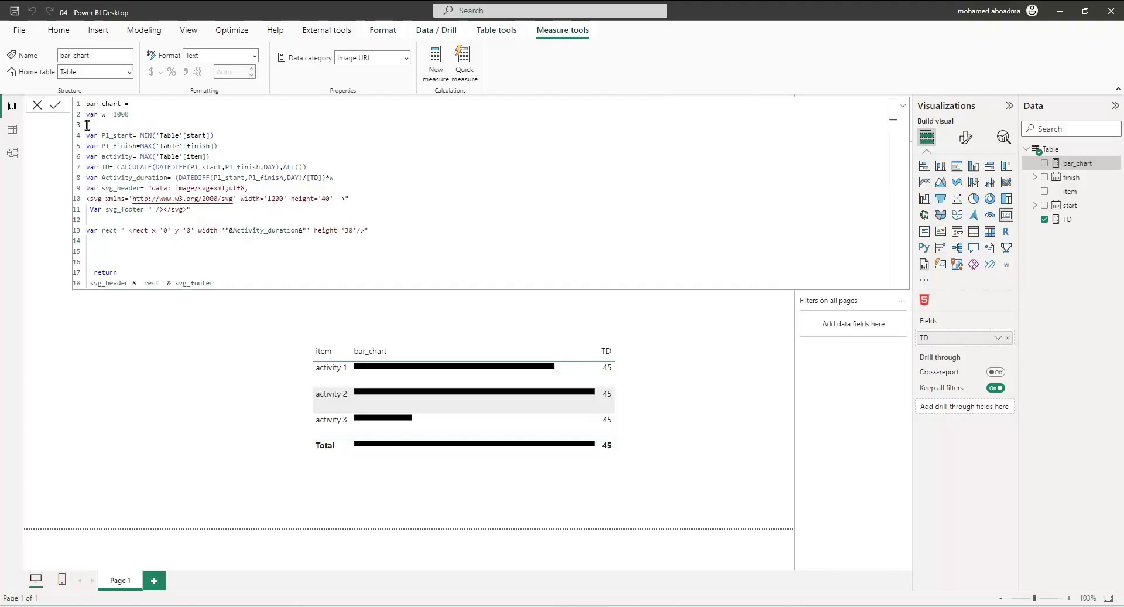
{"action": "type", "text": "var SD=CALCULATE("}
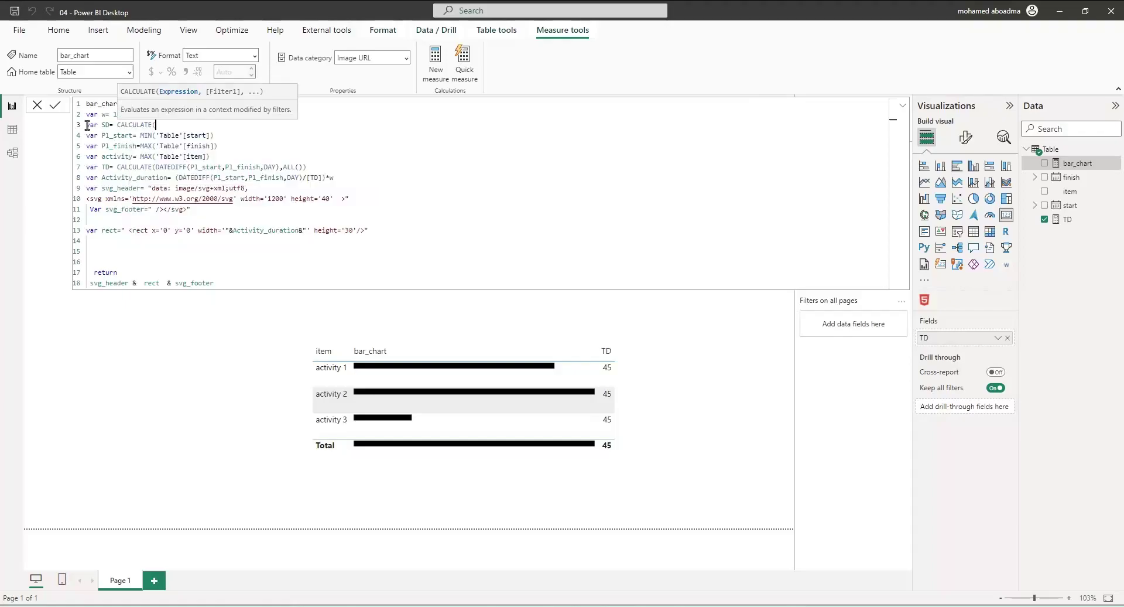
{"action": "type", "text": "min"}
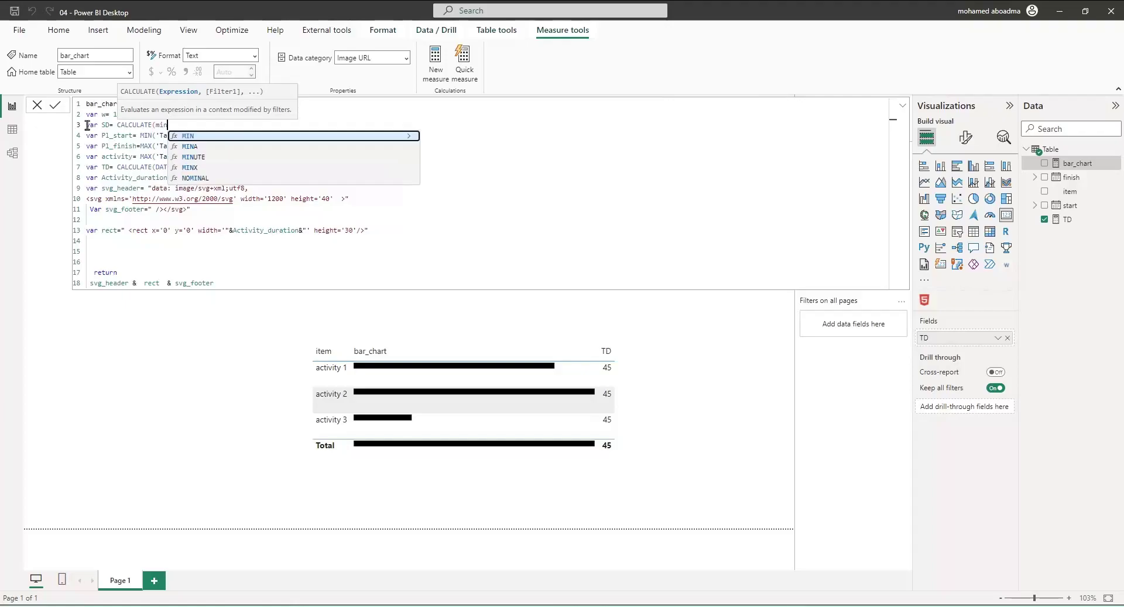
{"action": "type", "text": "('Table'[start])"}
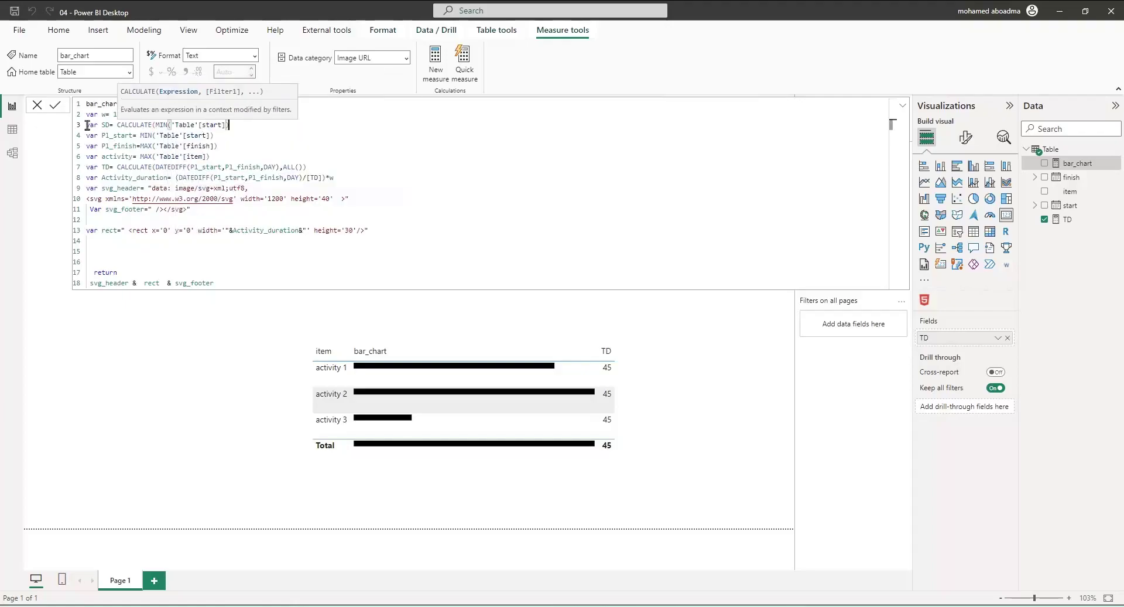
{"action": "type", "text": ",ALL()"}
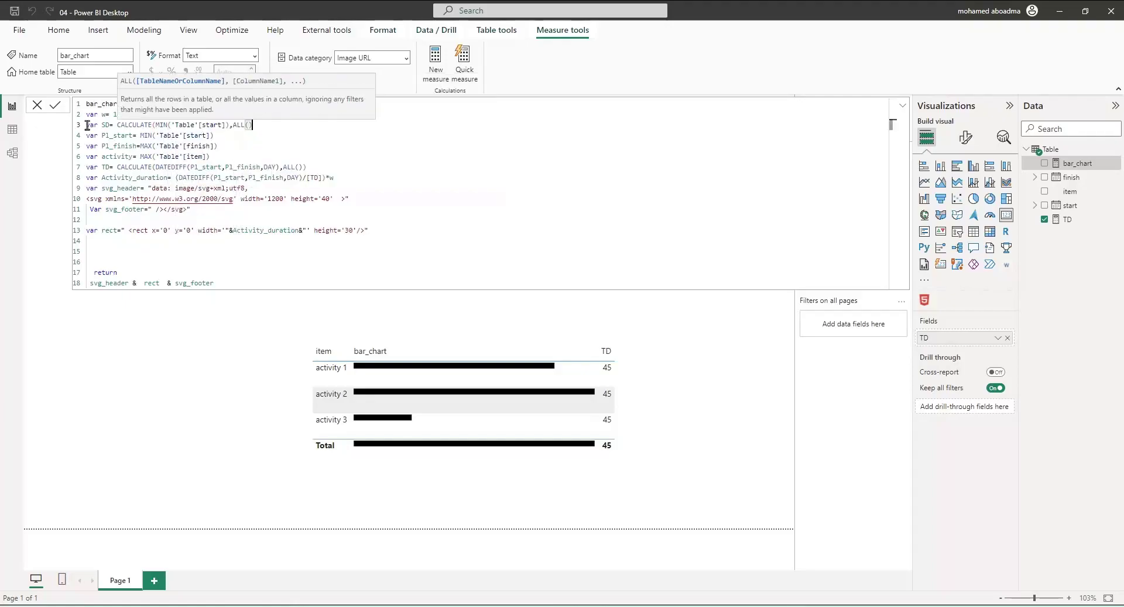
{"action": "key", "text": "Return"}
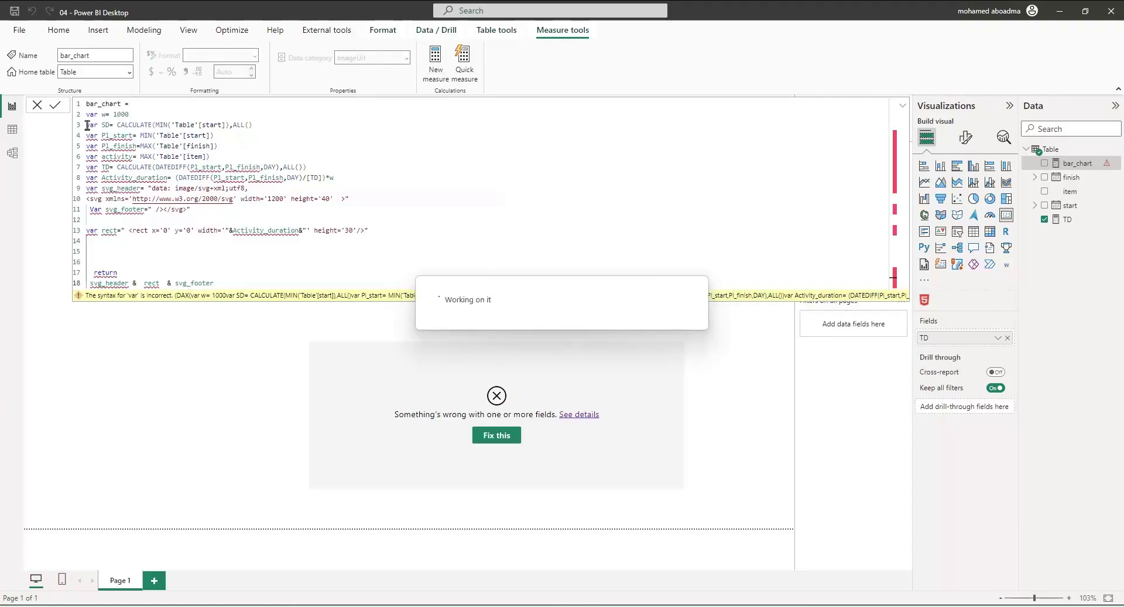
{"action": "left_click", "coordinate": [263, 126]}
{"action": "type", "text": ")"}
- Add an SL line on line 9 computing DATEDIFF(SD, P1_start, DAY)
{"action": "left_click", "coordinate": [235, 167]}
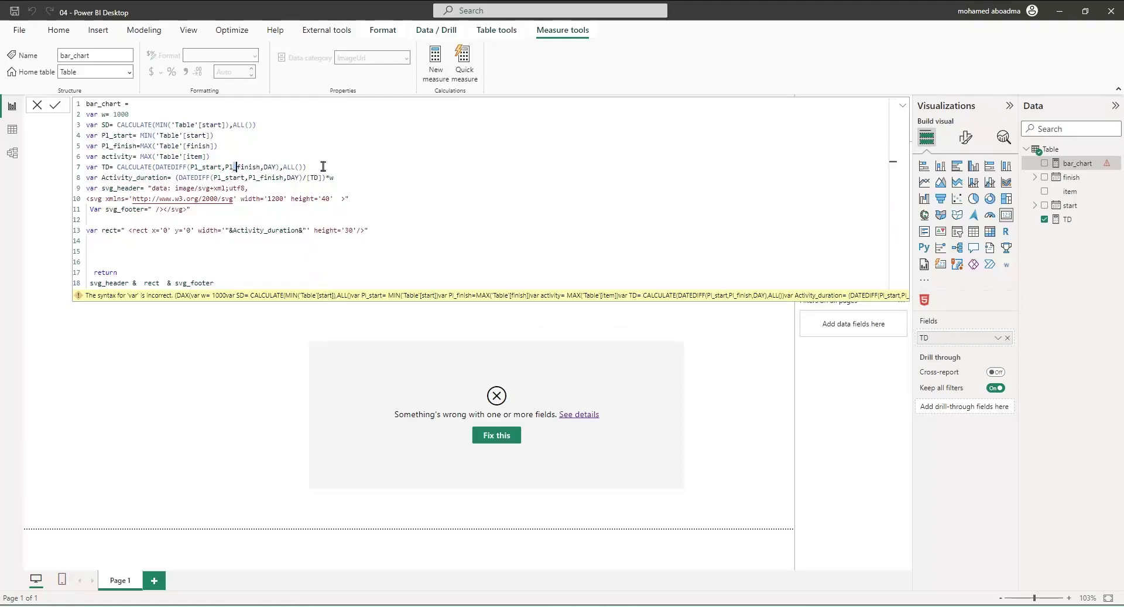
{"action": "left_click", "coordinate": [347, 179]}
{"action": "key", "text": "shift+Return"}
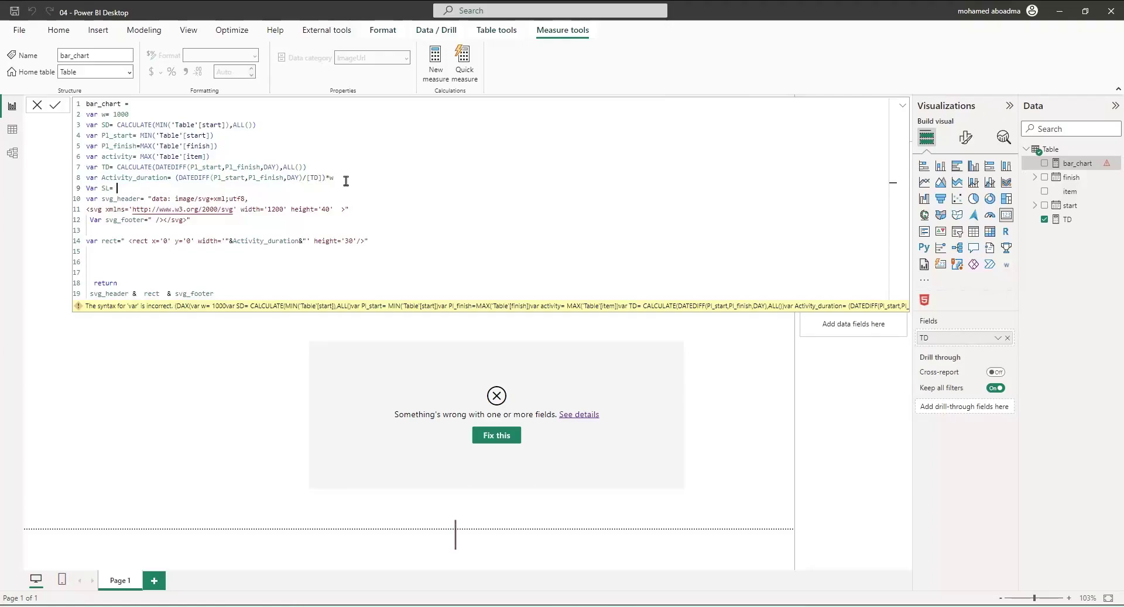
{"action": "type", "text": "date"}
{"action": "key", "text": "Down"}
{"action": "key", "text": "Down"}
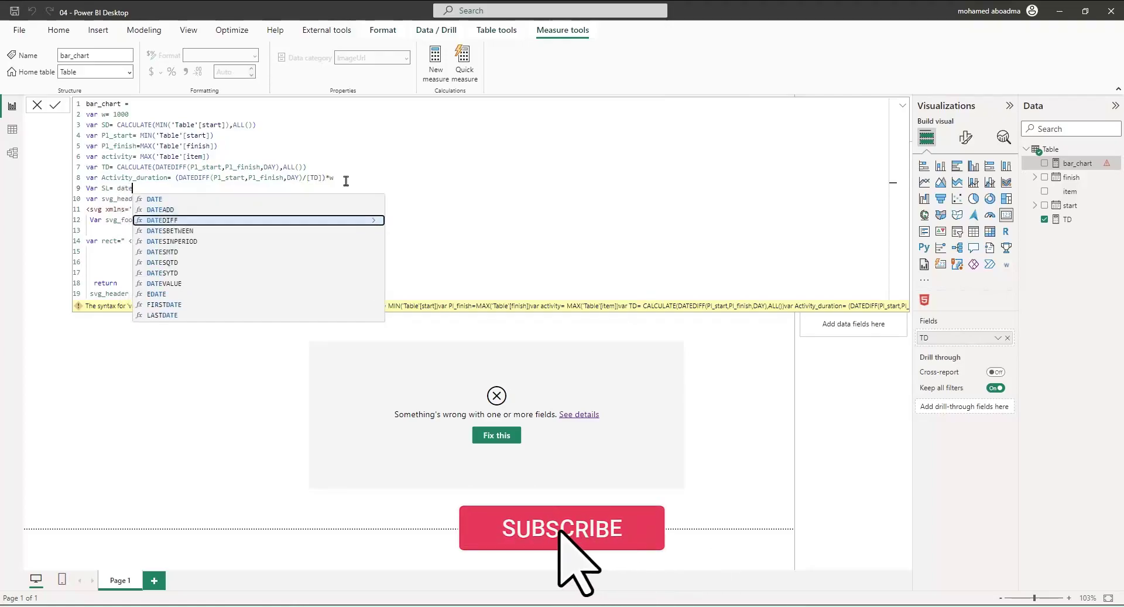
{"action": "key", "text": "Tab"}
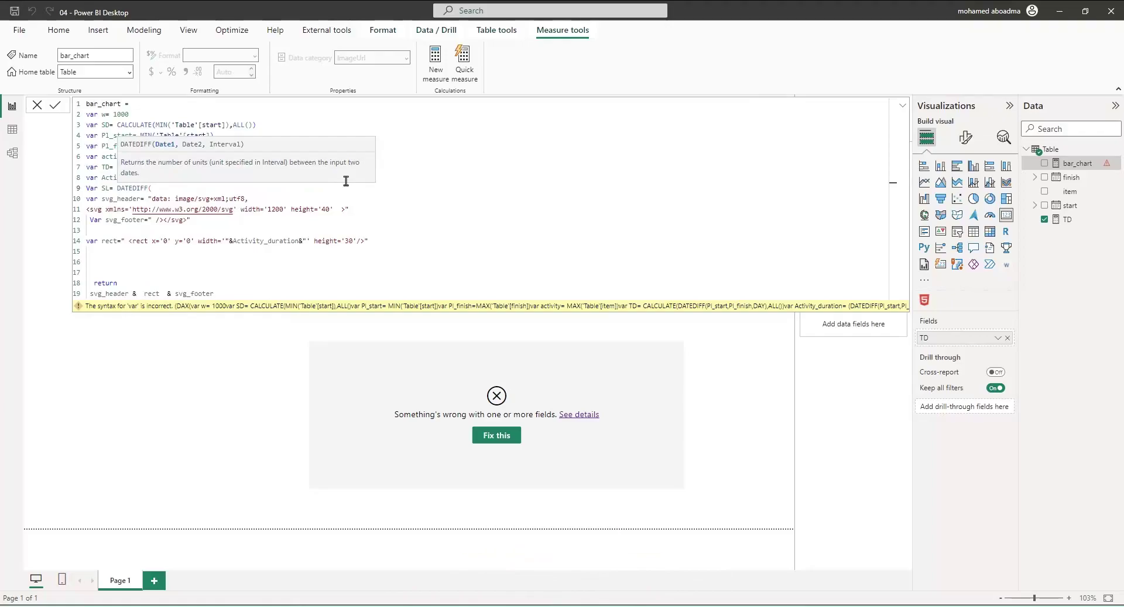
{"action": "type", "text": "SD,pl"}
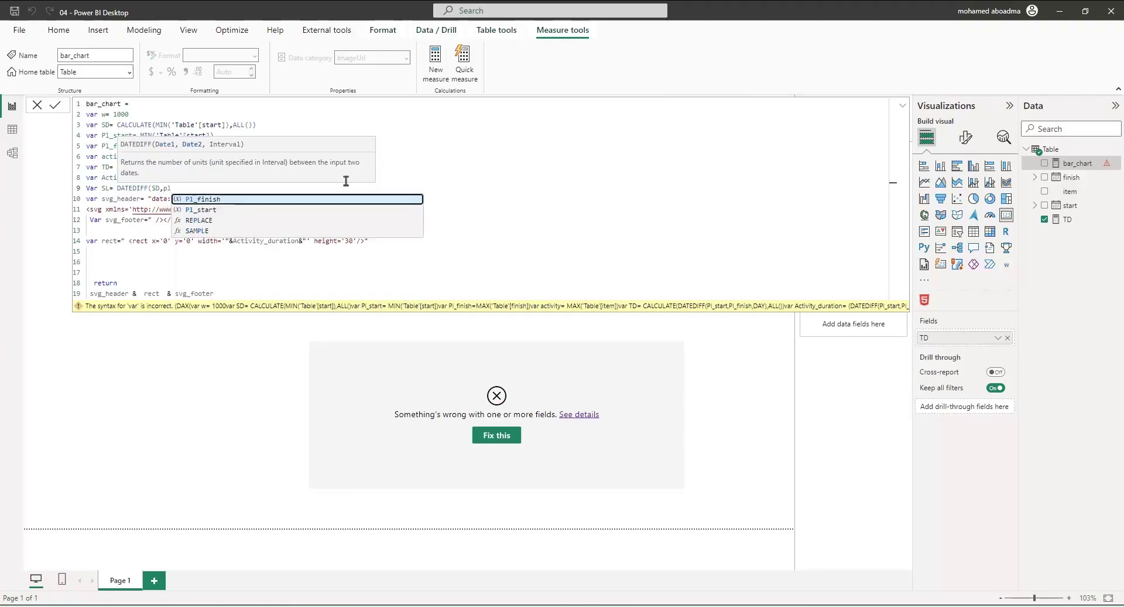
{"action": "key", "text": "Down"}
{"action": "key", "text": "Tab"}
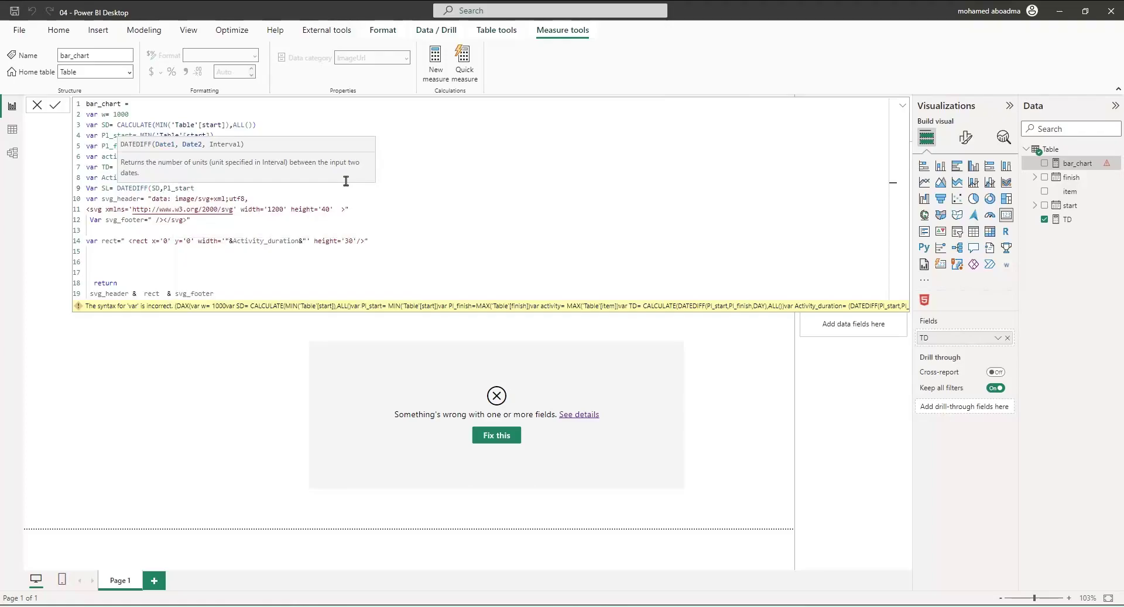
{"action": "type", "text": ",d"}
{"action": "key", "text": "Tab"}
- Finish SL as (DATEDIFF(...)/[TD])*w and commit the bar_chart measure
{"action": "type", "text": ")/"}
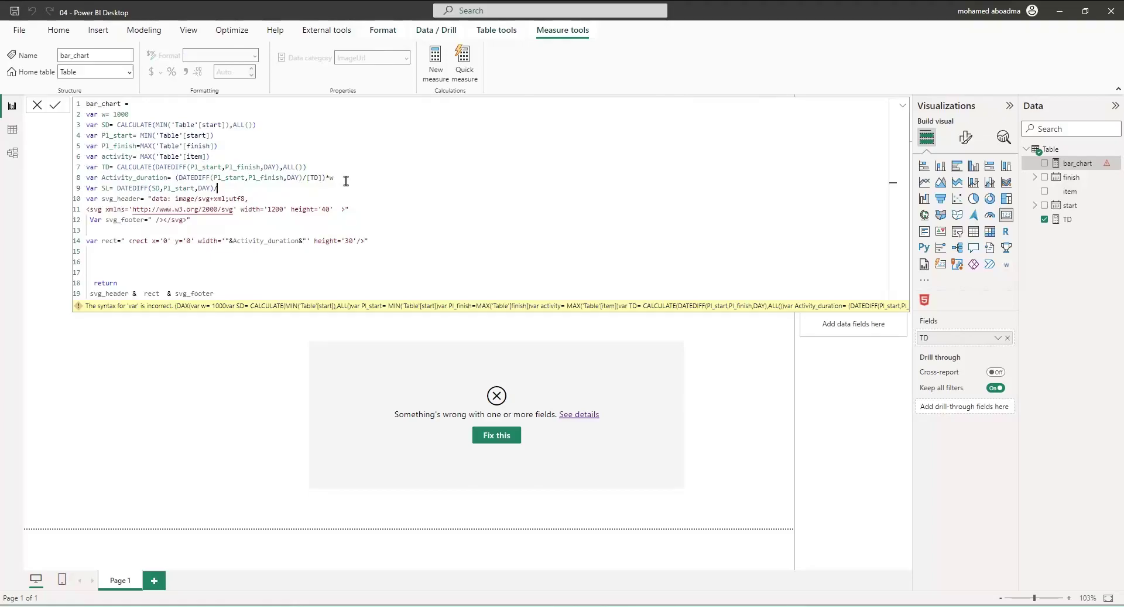
{"action": "type", "text": "td"}
{"action": "key", "text": "Tab"}
{"action": "type", "text": ","}
{"action": "type", "text": "w"}
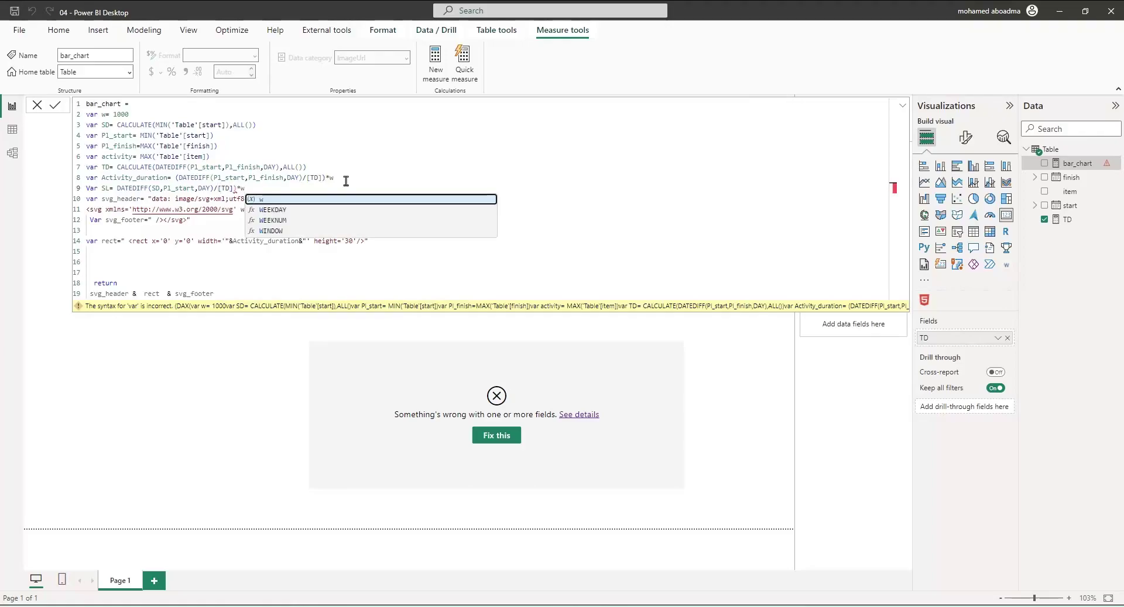
{"action": "left_click", "coordinate": [226, 190]}
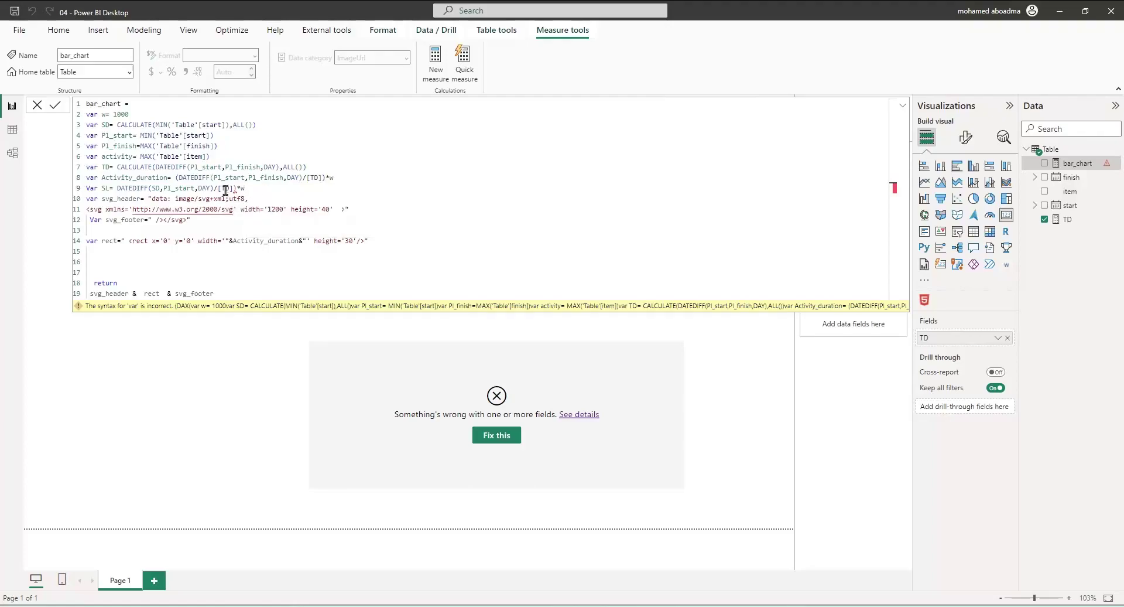
{"action": "left_click", "coordinate": [116, 189]}
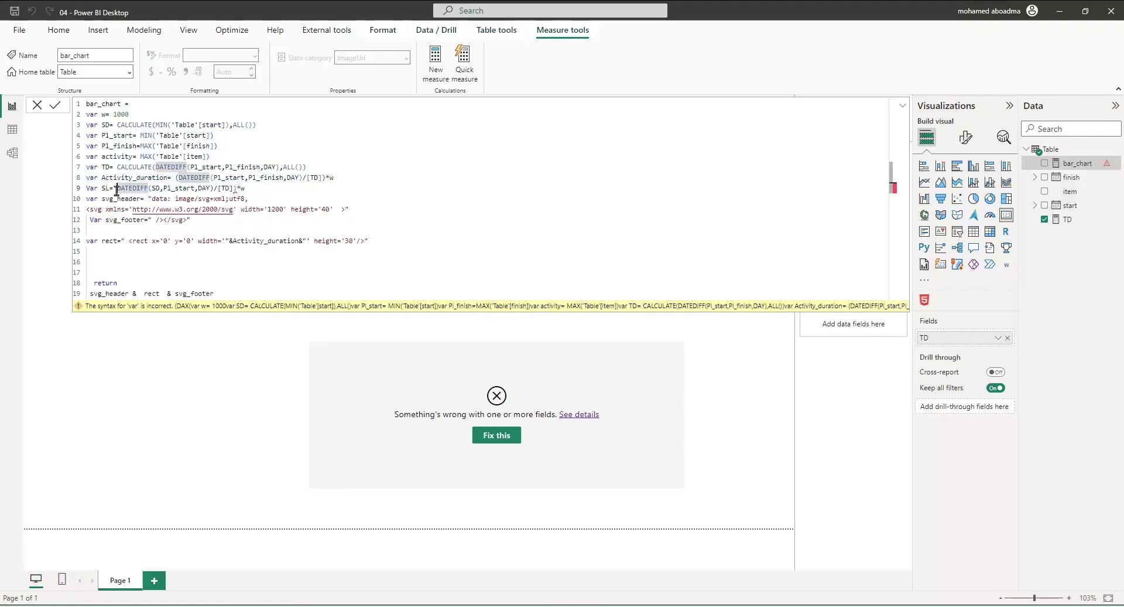
{"action": "type", "text": "("}
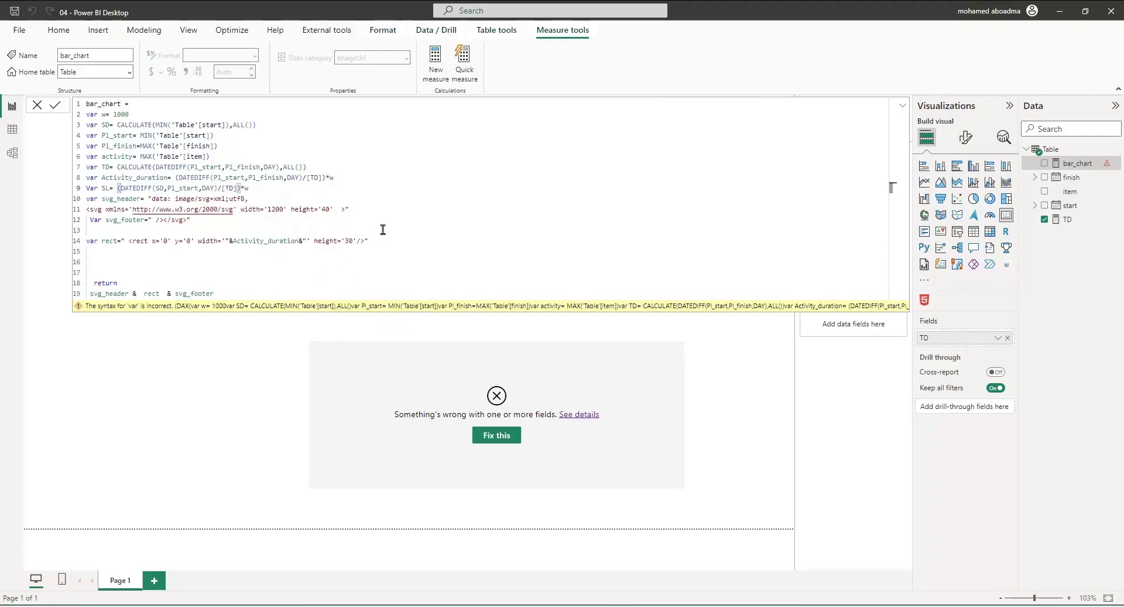
{"action": "left_click", "coordinate": [266, 193]}
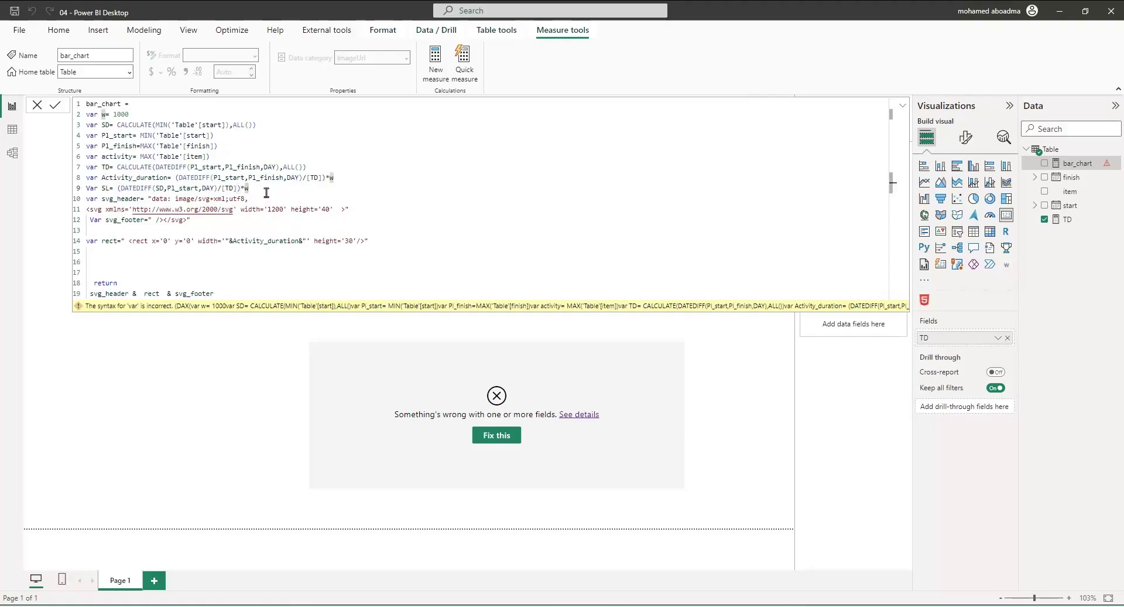
{"action": "key", "text": "Return"}
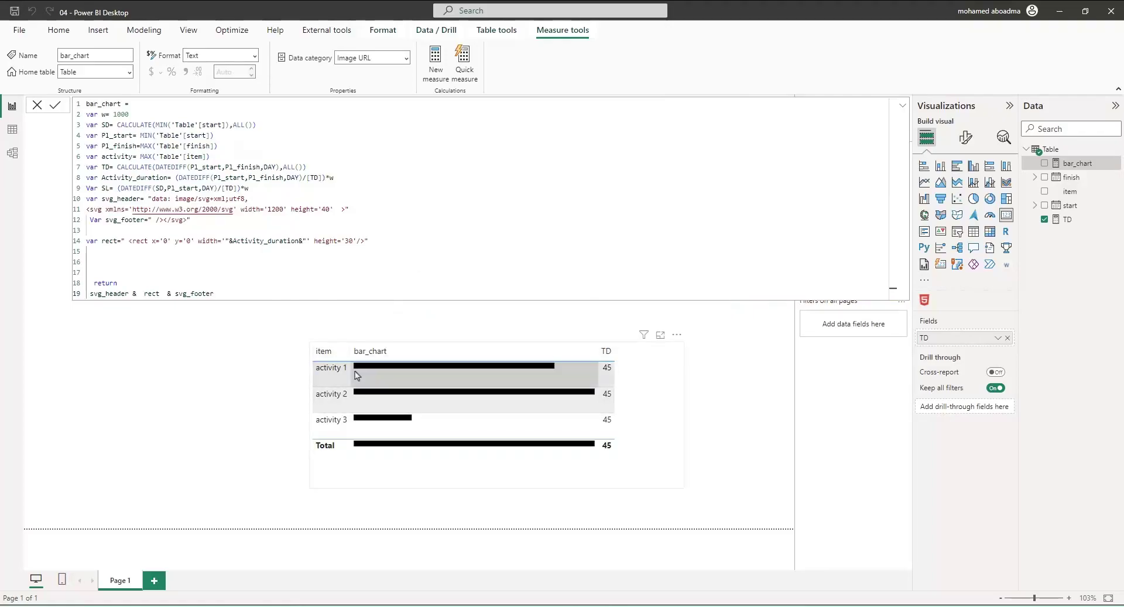
{"action": "left_click", "coordinate": [369, 431]}
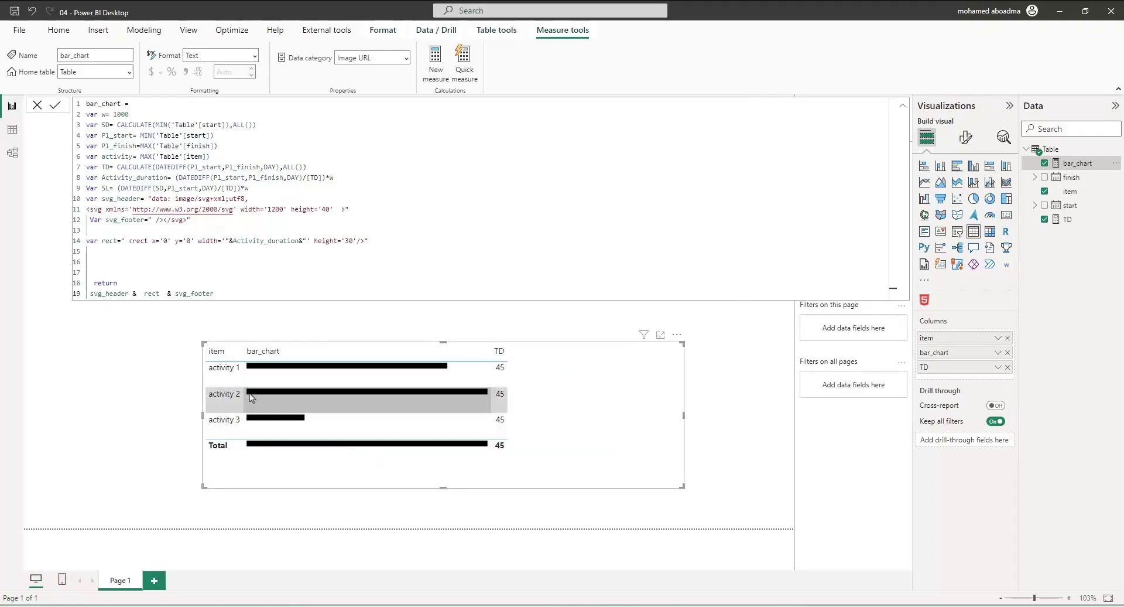
- Change the rectangle's x from 0 to "&SL&" so bars start at their offsets
{"action": "double_click", "coordinate": [165, 242]}
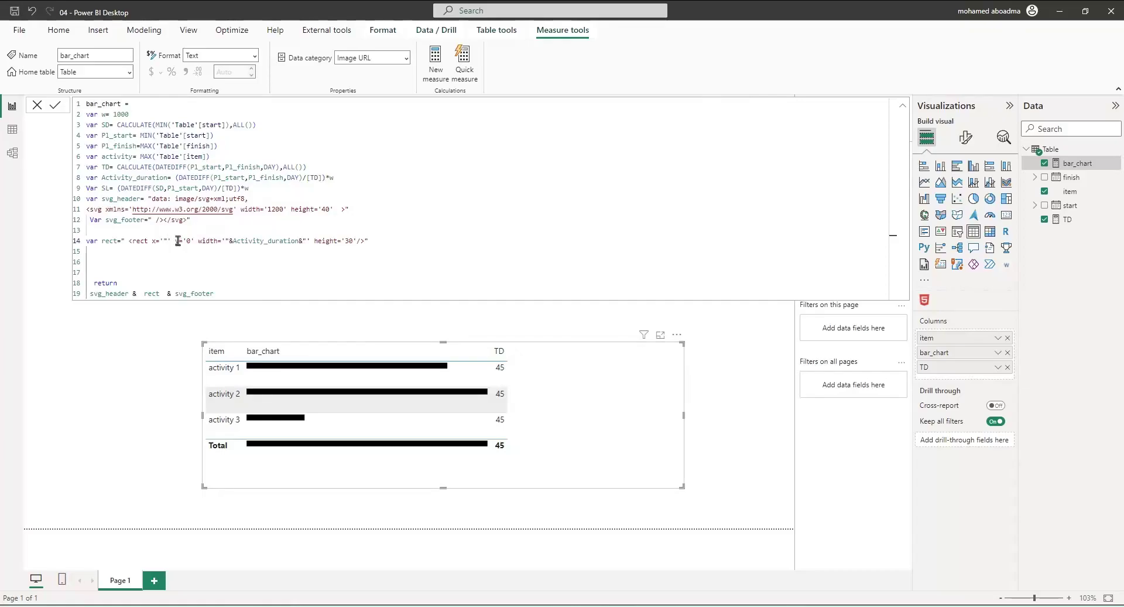
{"action": "type", "text": "&sl"}
{"action": "key", "text": "Tab"}
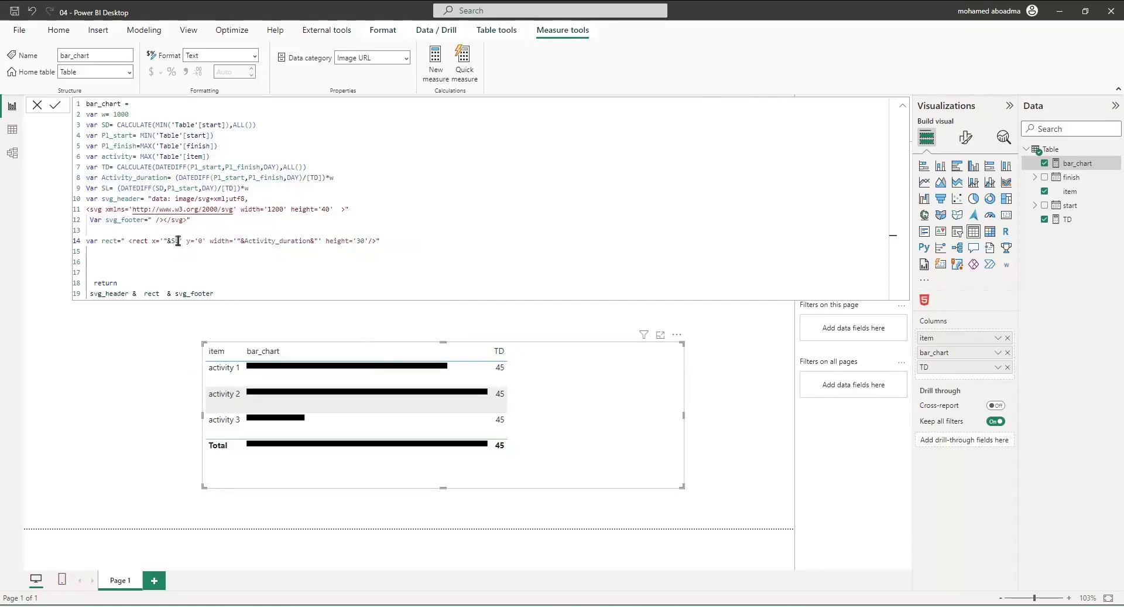
{"action": "type", "text": "&"}
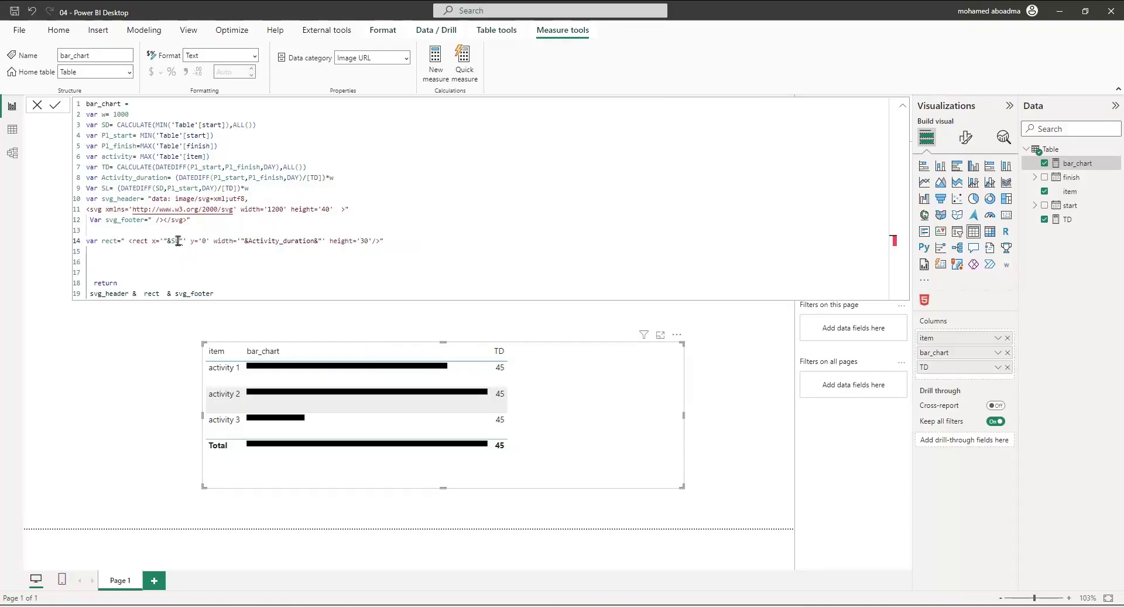
{"action": "key", "text": "BackSpace"}
{"action": "type", "text": "&\""}
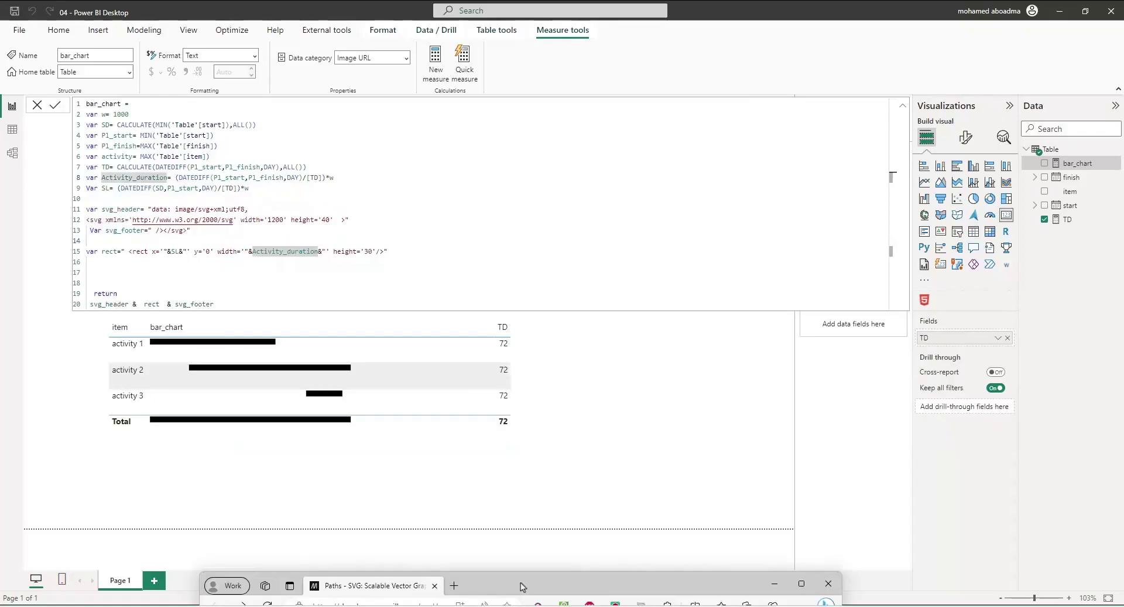
{"action": "left_click", "coordinate": [766, 581]}
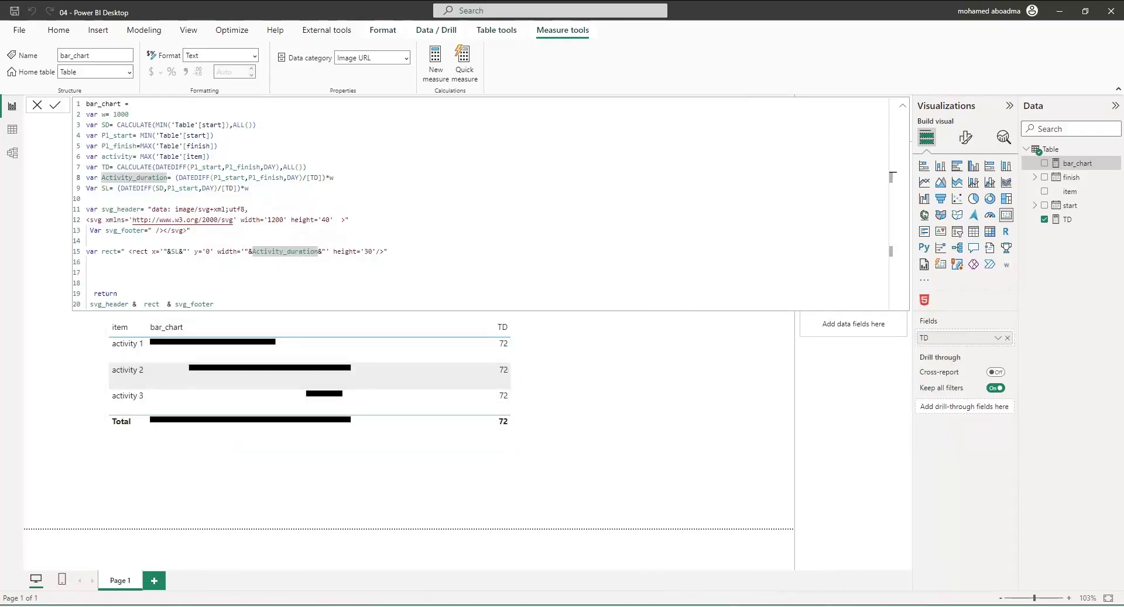
- Bring up the MDN browser, filter the docs for 'fill' and open Fills and Strokes
{"action": "mouse_move", "coordinate": [562, 600]}
{"action": "left_click", "coordinate": [616, 580]}
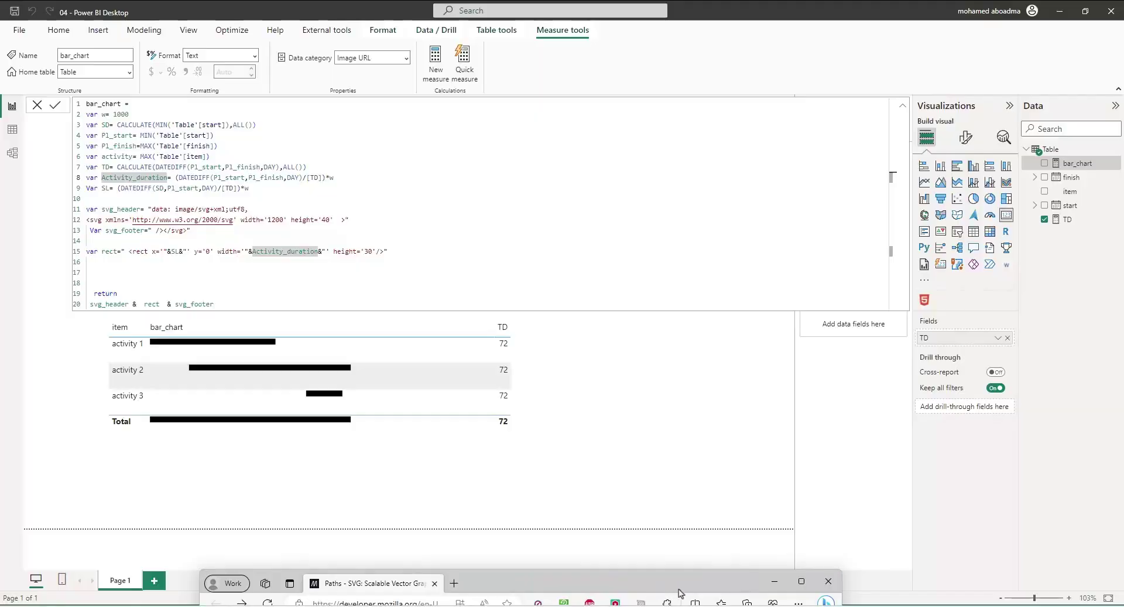
{"action": "left_click", "coordinate": [803, 583]}
{"action": "left_click", "coordinate": [165, 145]}
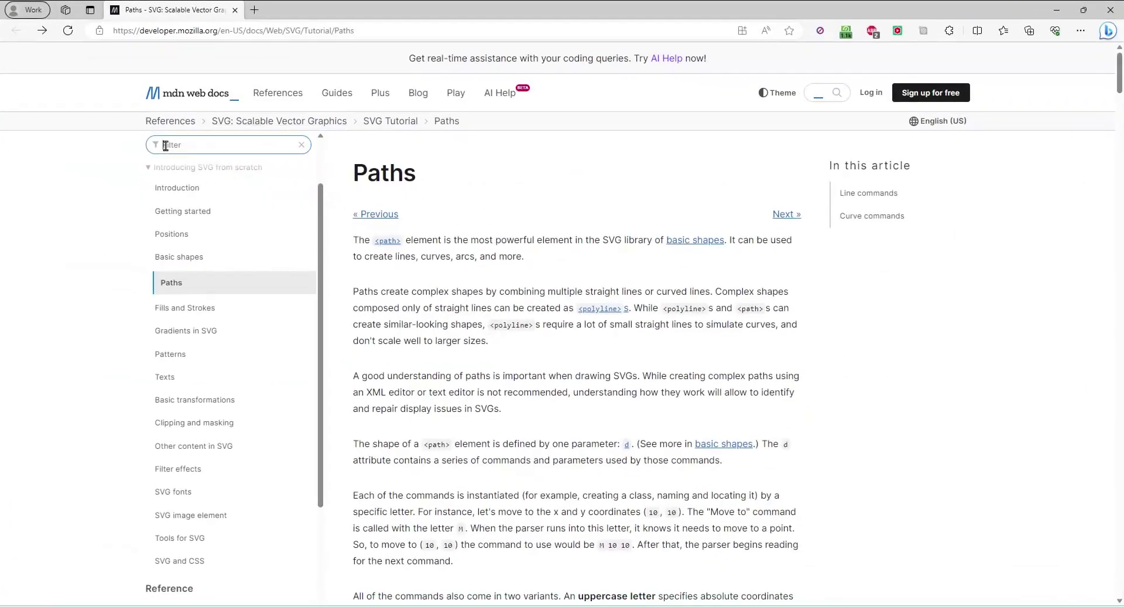
{"action": "type", "text": "fill"}
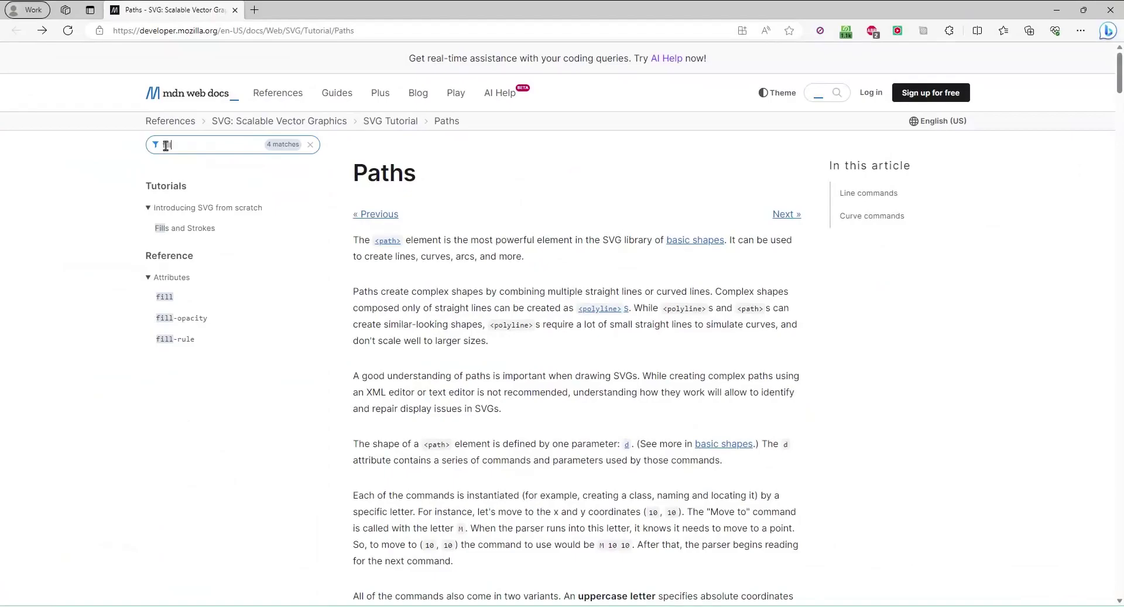
{"action": "left_click", "coordinate": [202, 233]}
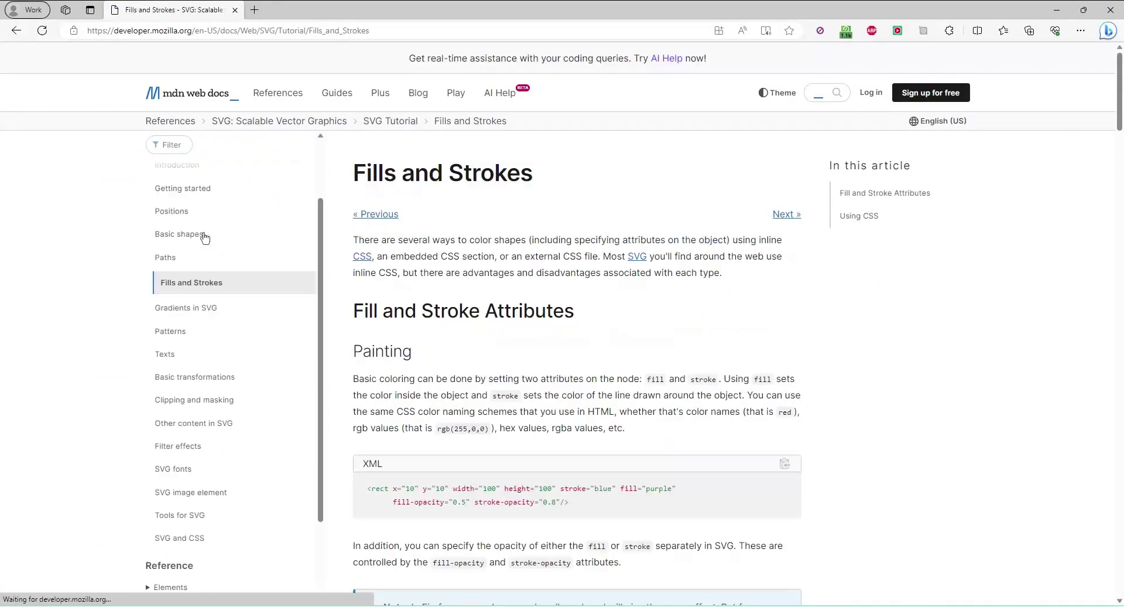
- Locate and select fill="purple" in the rect example
{"action": "scroll", "coordinate": [436, 314], "scroll_direction": "down", "scroll_amount": 3}
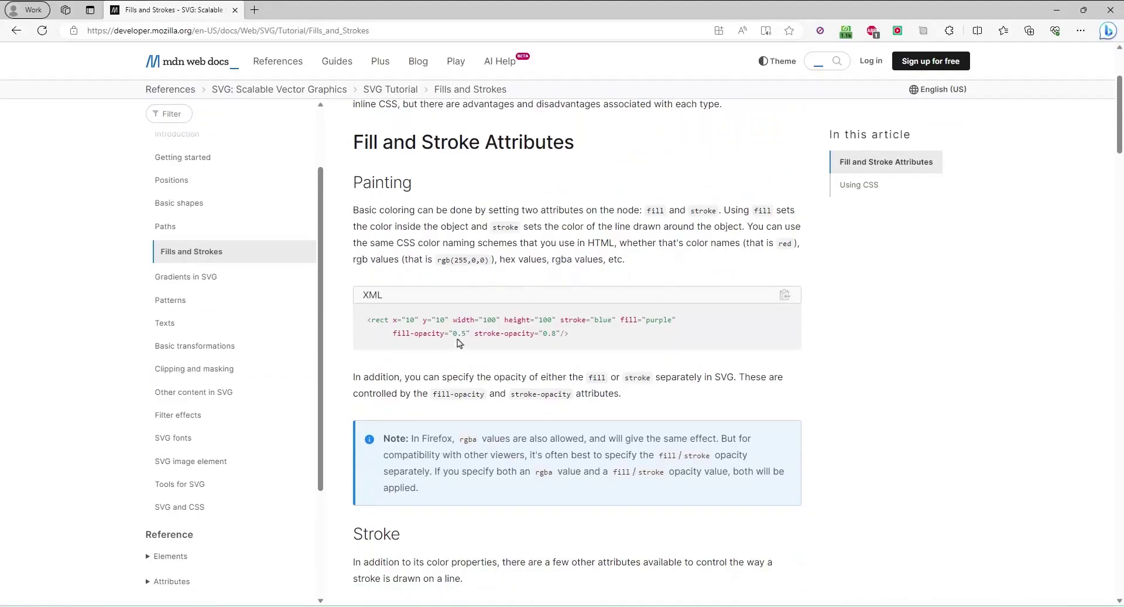
{"action": "scroll", "coordinate": [469, 367], "scroll_direction": "down", "scroll_amount": 7}
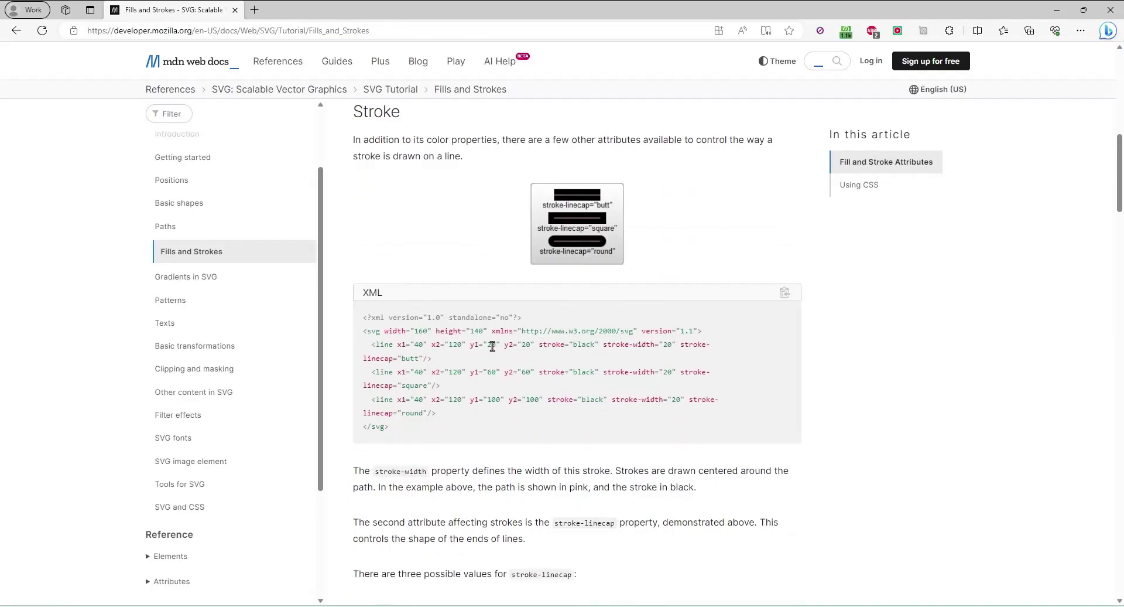
{"action": "scroll", "coordinate": [615, 363], "scroll_direction": "up", "scroll_amount": 10}
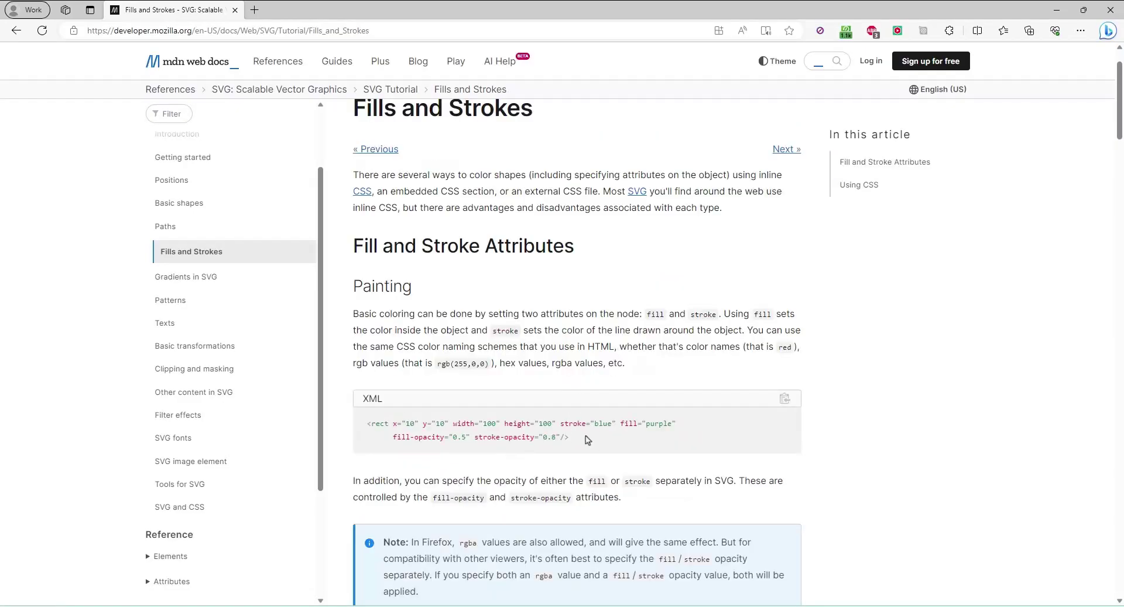
{"action": "left_click_drag", "start_coordinate": [621, 423], "coordinate": [676, 423]}
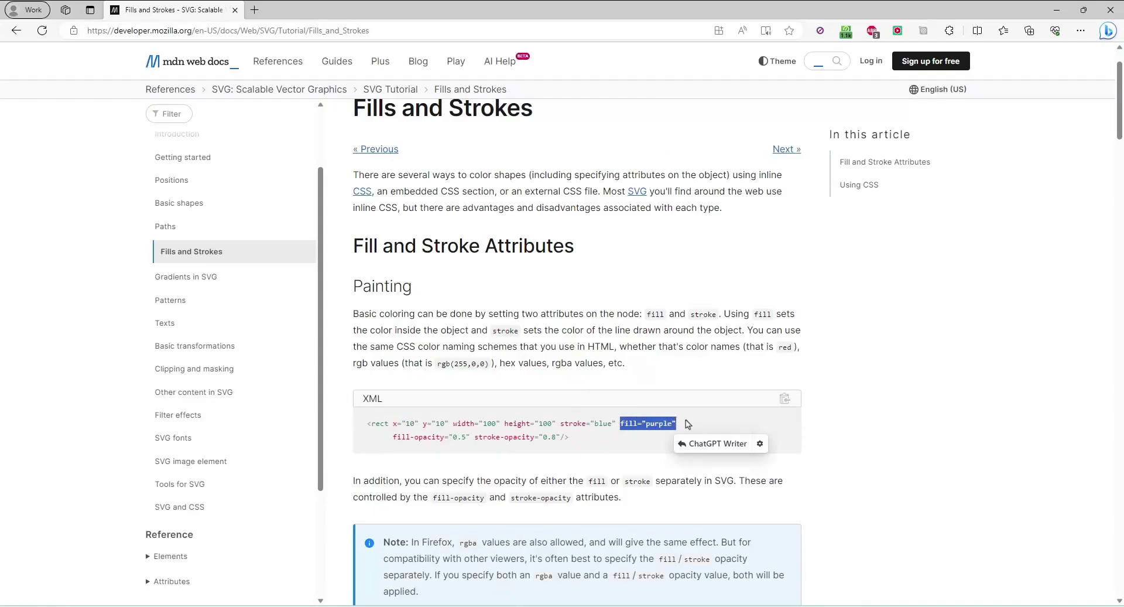
{"action": "left_click", "coordinate": [1057, 10]}
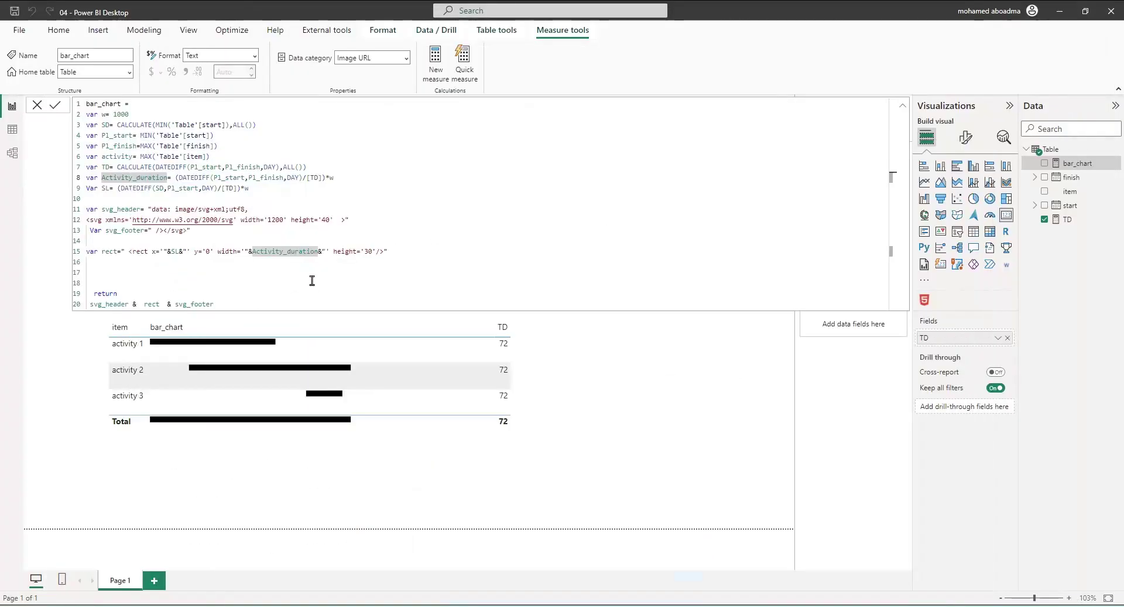
- Add fill='purple' after height='30' in the rect string and commit the measure
{"action": "left_click", "coordinate": [330, 252]}
{"action": "left_click", "coordinate": [376, 252]}
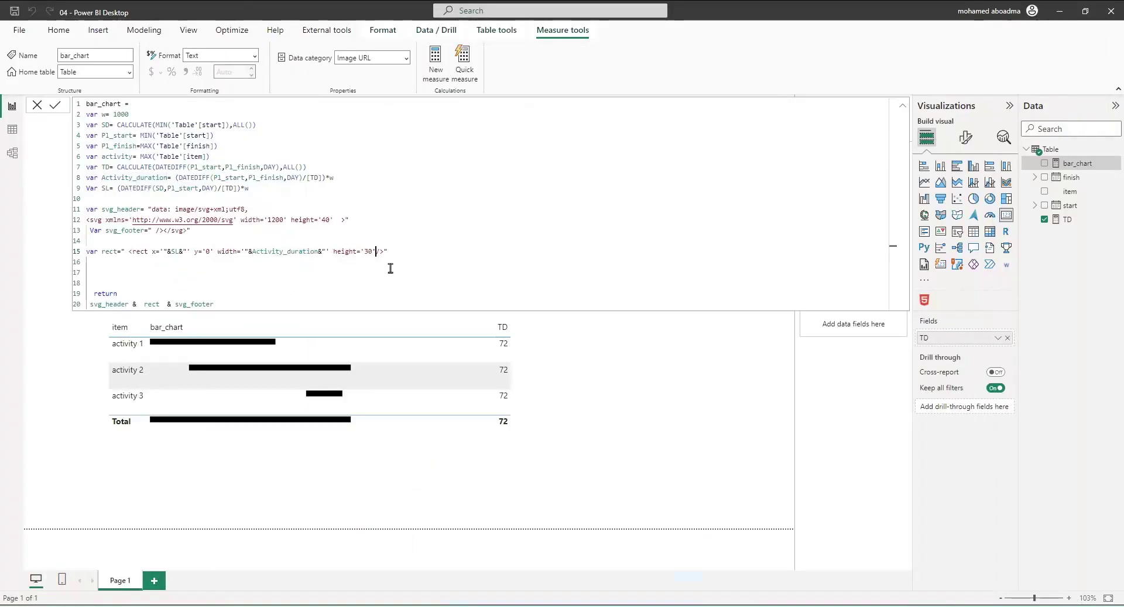
{"action": "type", "text": "fill=\"purple\""}
{"action": "key", "text": "Left"}
{"action": "key", "text": "Left"}
{"action": "key", "text": "Left"}
{"action": "double_click", "coordinate": [404, 251]}
{"action": "left_click", "coordinate": [404, 251]}
{"action": "double_click", "coordinate": [403, 251]}
{"action": "key", "text": "Right"}
{"action": "key", "text": "Right"}
{"action": "key", "text": "BackSpace"}
{"action": "type", "text": "'"}
{"action": "key", "text": "Return"}
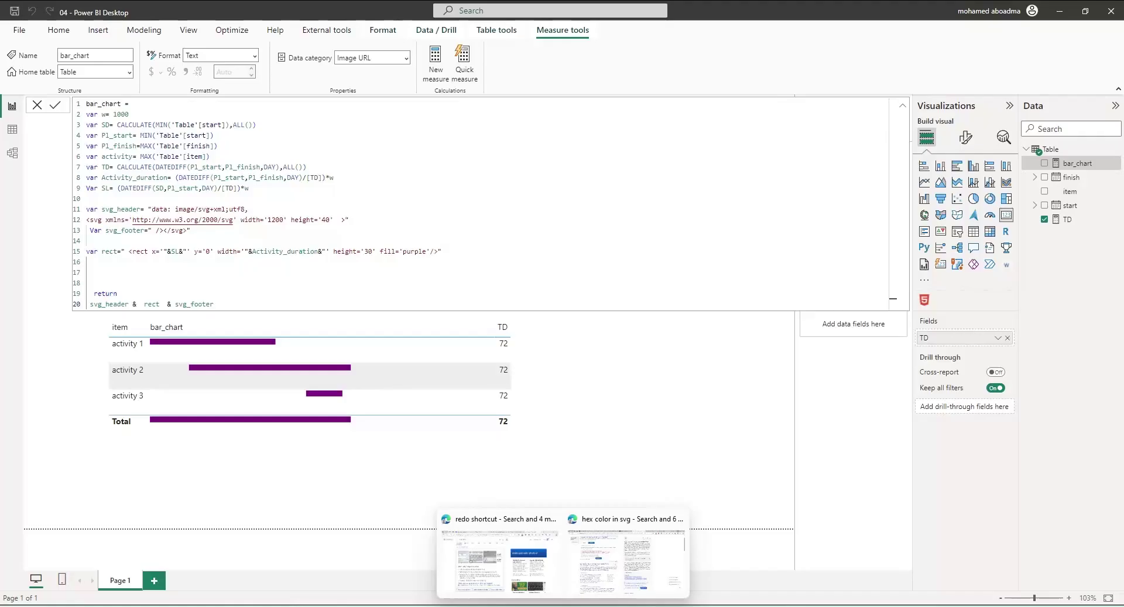
{"action": "left_click", "coordinate": [501, 551]}
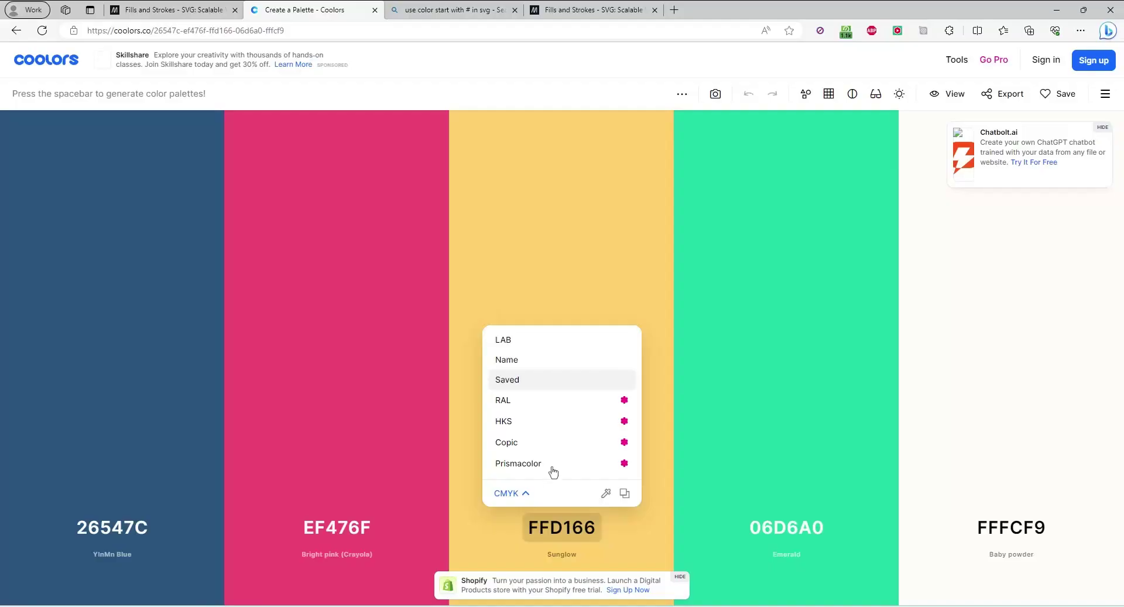
- Copy the Sunglow hex #FFD166 from Coolors and paste it over purple in the fill
{"action": "left_click", "coordinate": [739, 427]}
{"action": "left_click", "coordinate": [568, 521]}
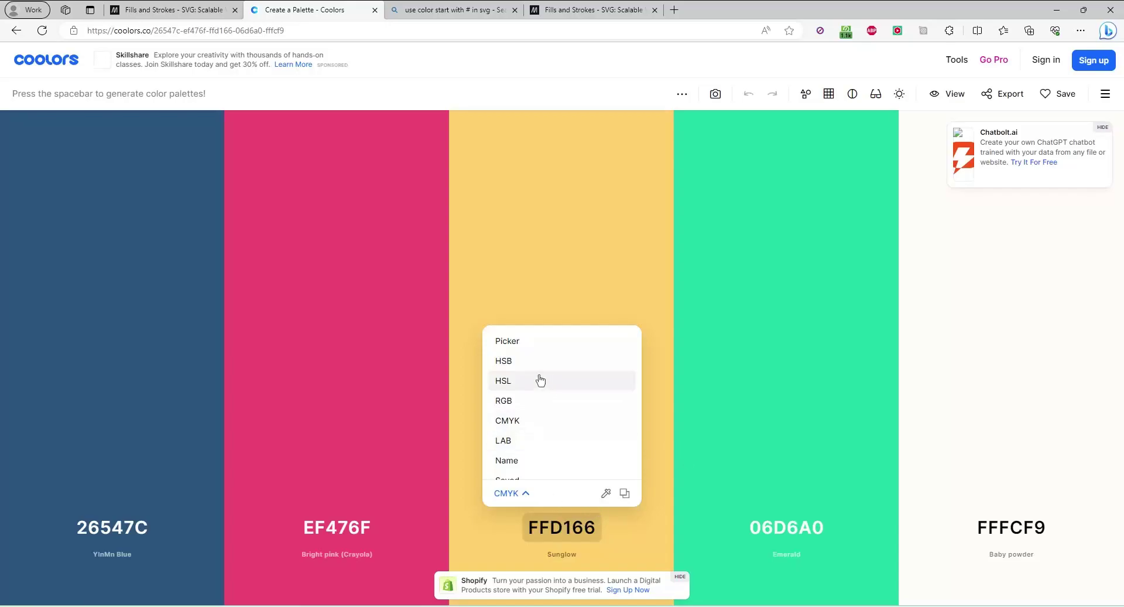
{"action": "left_click", "coordinate": [516, 344]}
{"action": "left_click", "coordinate": [577, 460]}
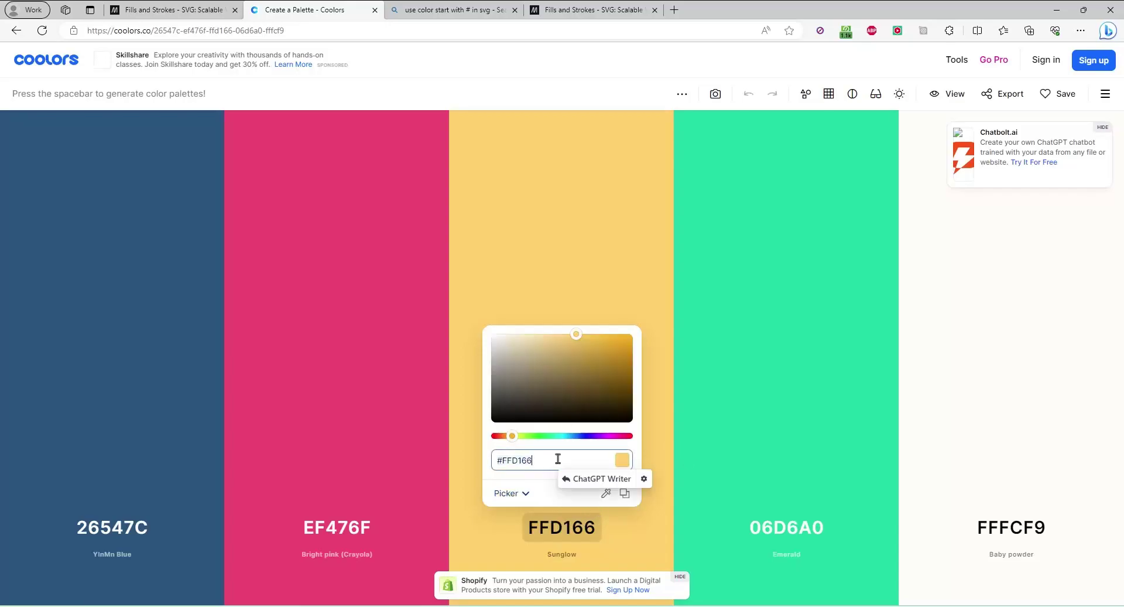
{"action": "left_click_drag", "start_coordinate": [557, 461], "coordinate": [483, 462]}
{"action": "key", "text": "ctrl+c"}
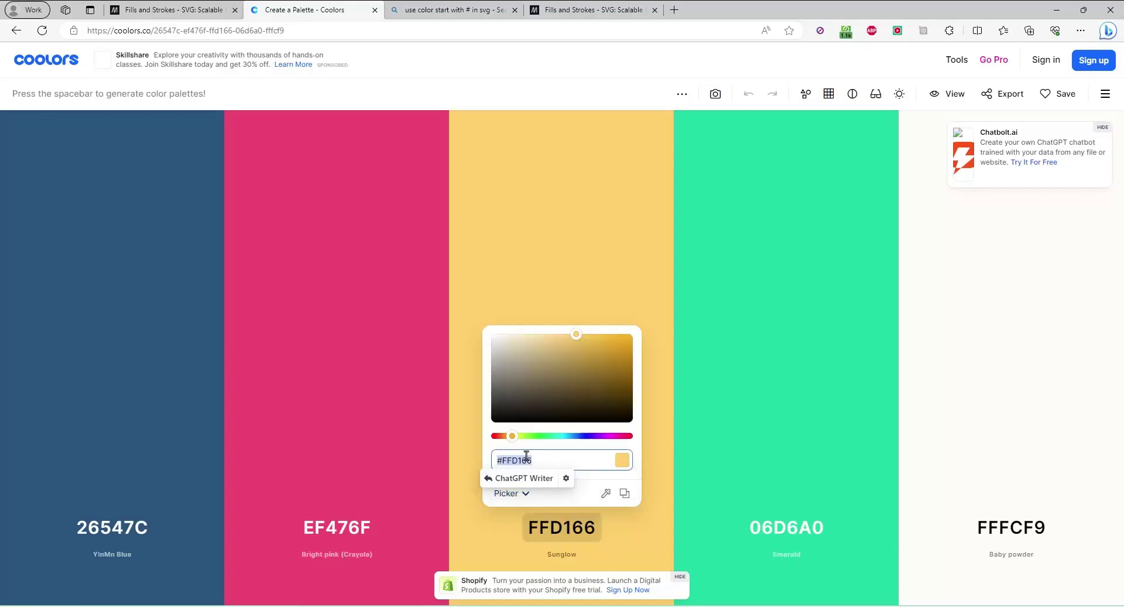
{"action": "left_click", "coordinate": [1057, 10]}
{"action": "left_click_drag", "start_coordinate": [427, 251], "coordinate": [403, 257]}
{"action": "key", "text": "ctrl+v"}
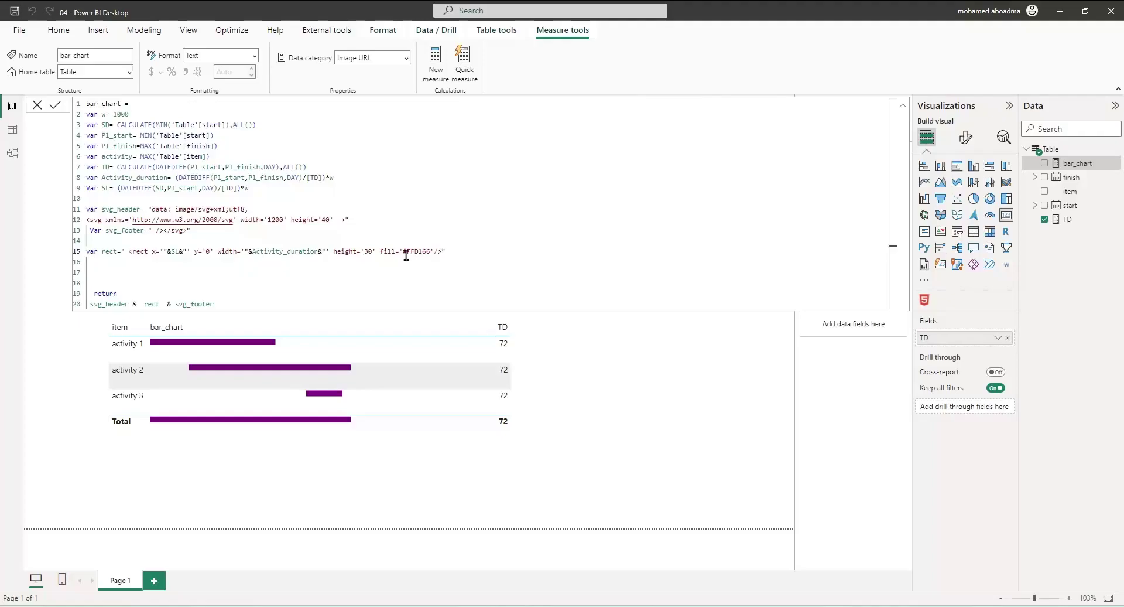
- Encode the fill as '%23FFD166' and commit so the bars turn yellow
{"action": "key", "text": "Return"}
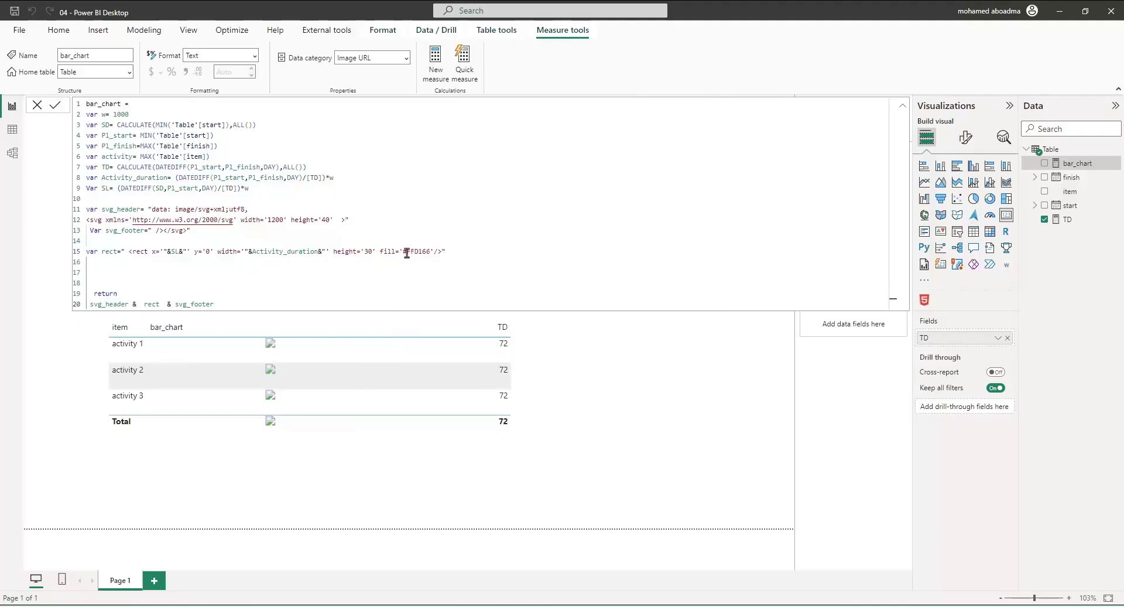
{"action": "double_click", "coordinate": [408, 255]}
{"action": "left_click", "coordinate": [408, 256]}
{"action": "key", "text": "BackSpace"}
{"action": "type", "text": "%23"}
{"action": "key", "text": "Return"}
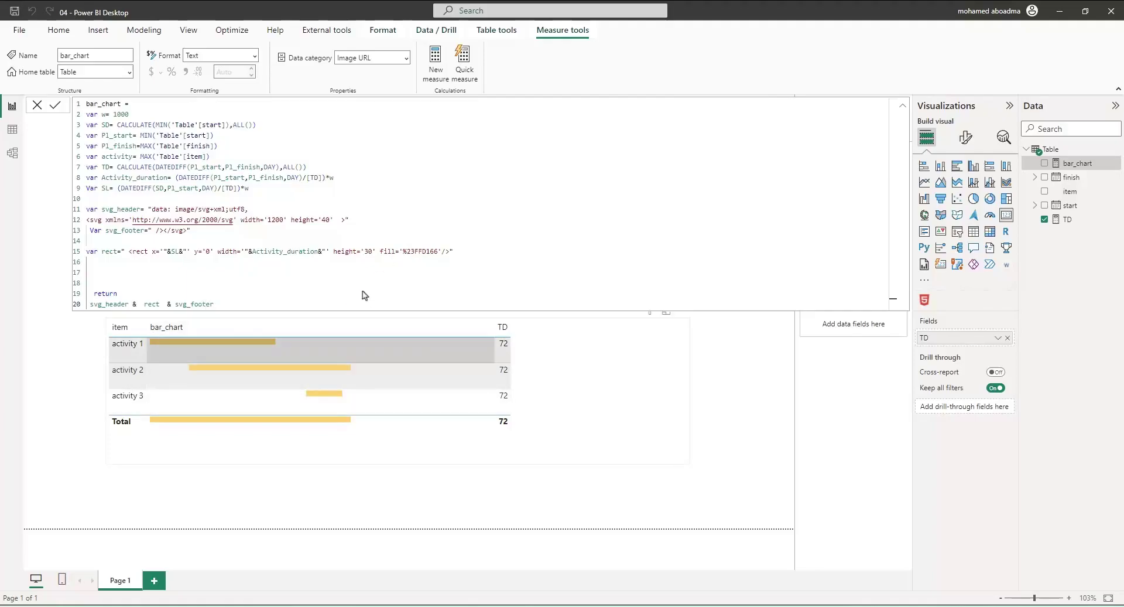
- Begin a stroke attribute after the fill value and switch to MDN's Stroke section
{"action": "left_click", "coordinate": [441, 251]}
{"action": "type", "text": "stroc"}
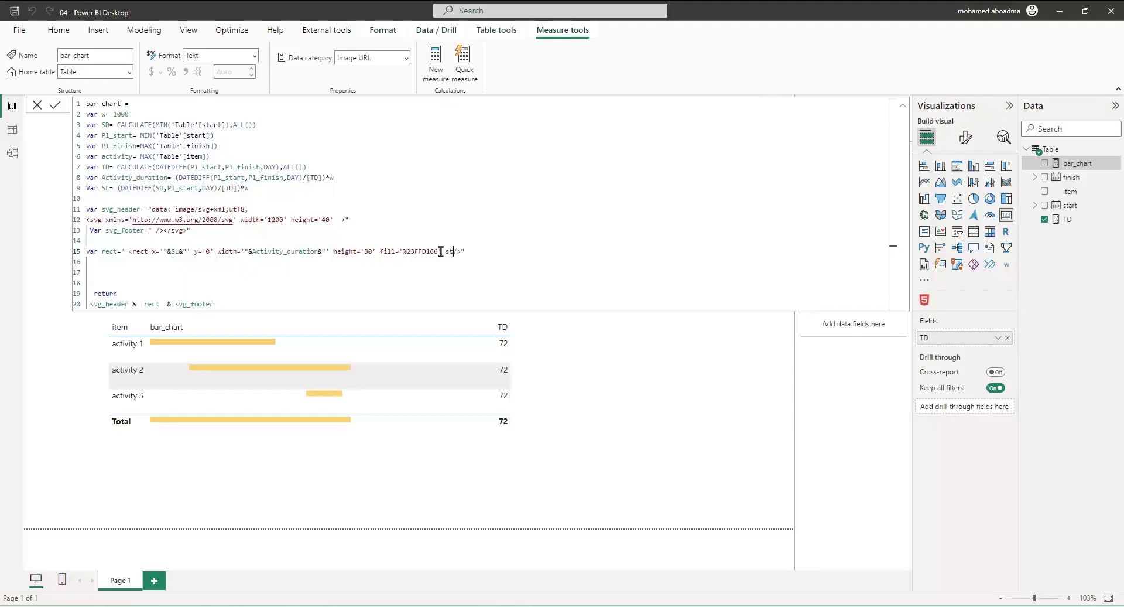
{"action": "type", "text": "k='"}
{"action": "key", "text": "alt+Tab"}
{"action": "scroll", "coordinate": [514, 372], "scroll_direction": "up", "scroll_amount": 4}
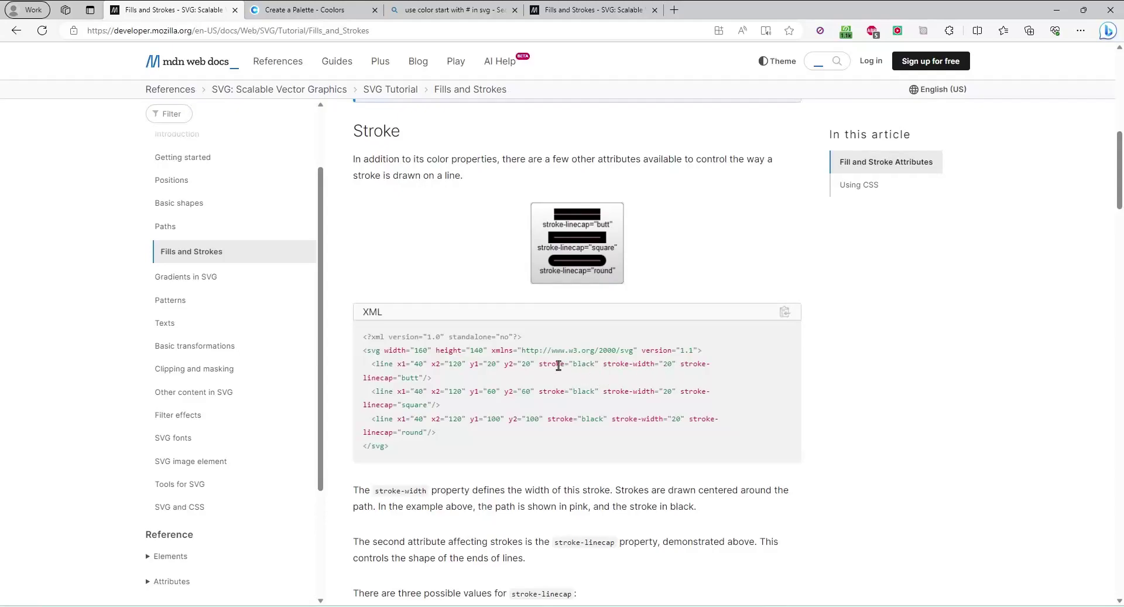
- Select stroke-width="20" in MDN's Stroke example, then return to Power BI
{"action": "left_click_drag", "start_coordinate": [603, 363], "coordinate": [676, 363]}
{"action": "key", "text": "ctrl+c"}
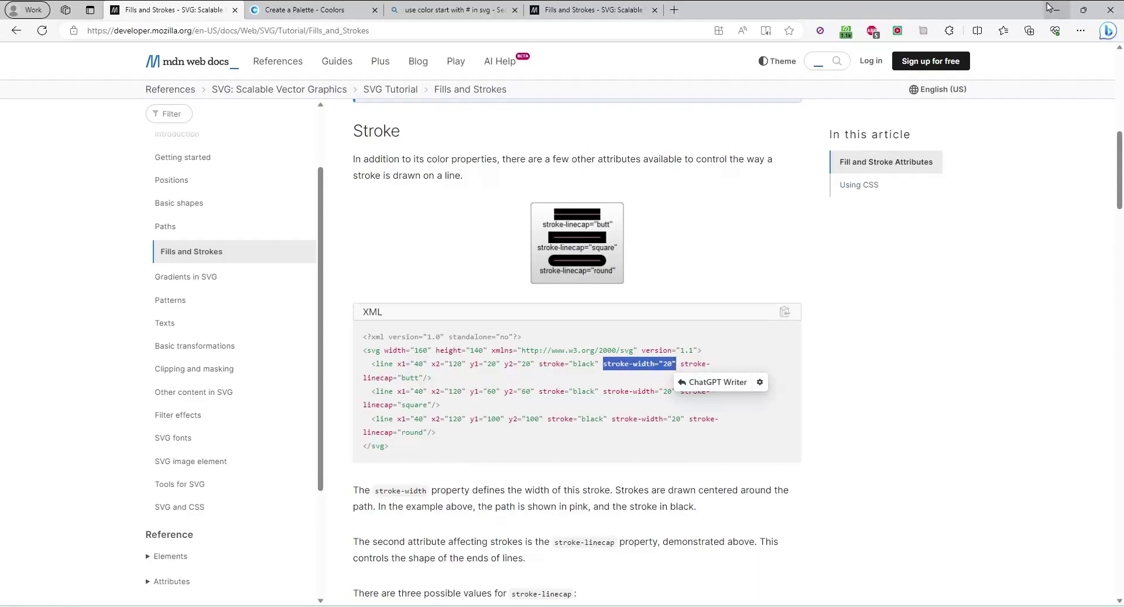
{"action": "left_click", "coordinate": [1052, 9]}
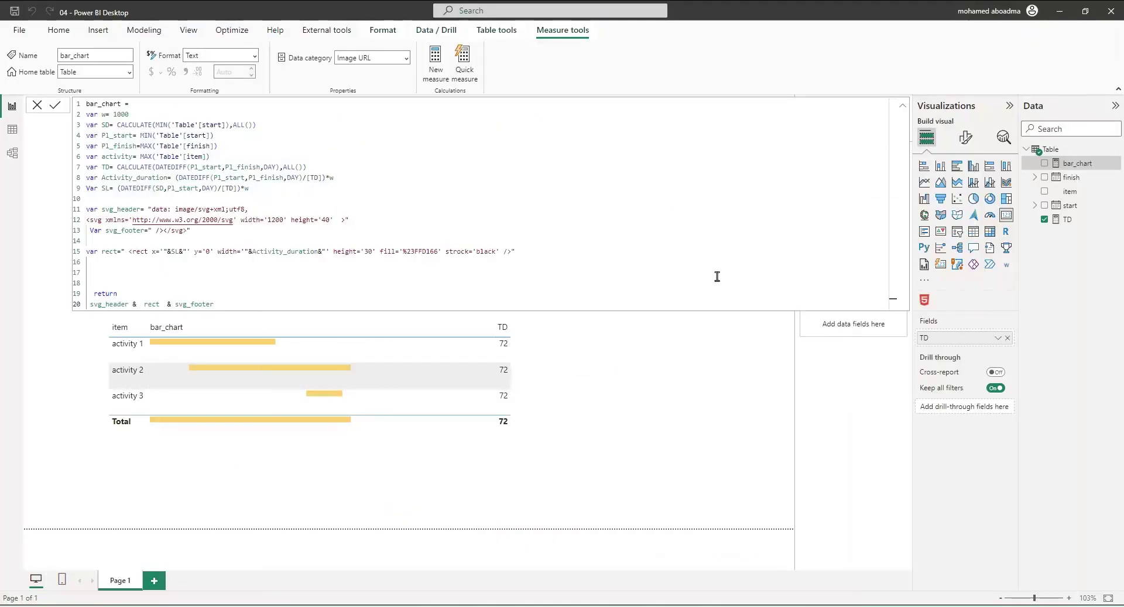
- Give the bar rect stroke='black' with stroke-width 2, correcting 'strock', and commit the measure
{"action": "left_click", "coordinate": [502, 250]}
{"action": "key", "text": "ctrl+v"}
{"action": "key", "text": "BackSpace"}
{"action": "key", "text": "BackSpace"}
{"action": "key", "text": "BackSpace"}
{"action": "key", "text": "BackSpace"}
{"action": "type", "text": "'2'"}
{"action": "left_click_drag", "start_coordinate": [469, 252], "coordinate": [446, 252]}
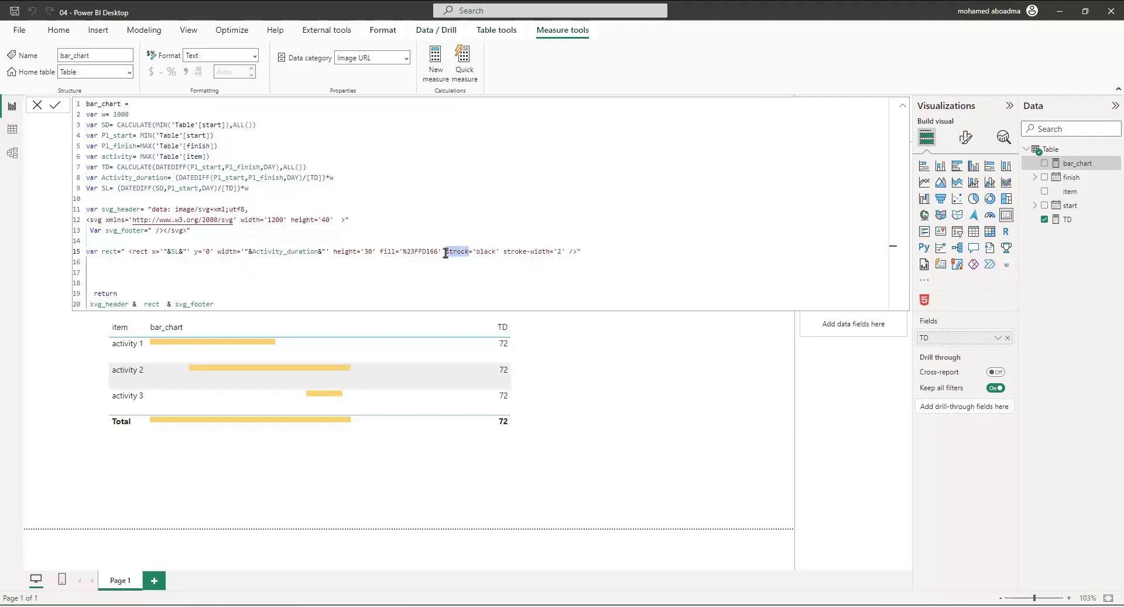
{"action": "type", "text": "stroke"}
{"action": "key", "text": "Return"}
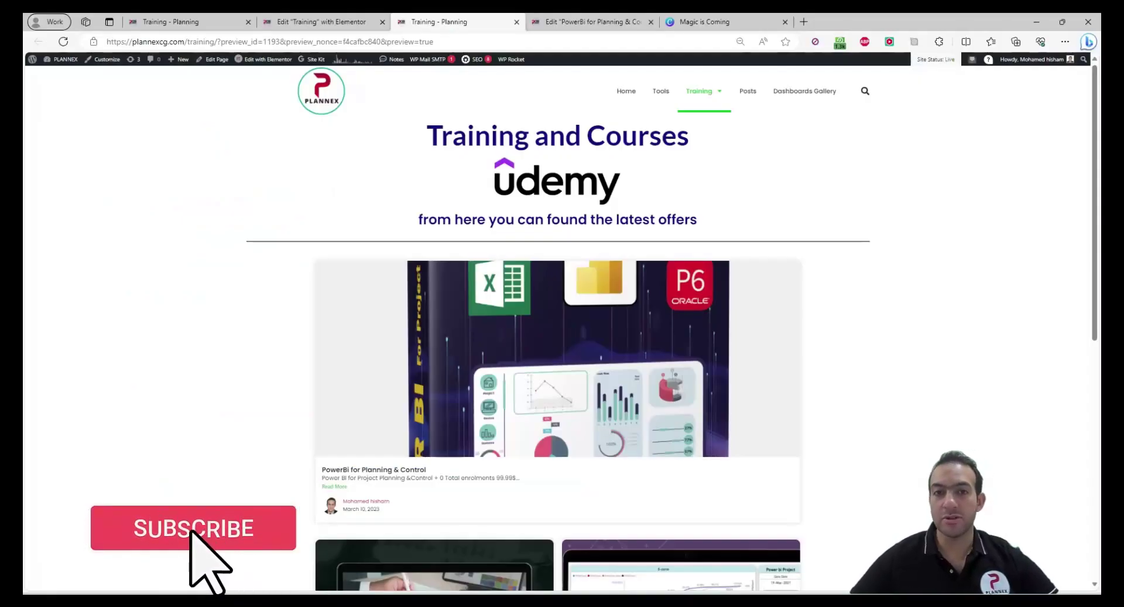
- Scroll through the Plannex Training page's Power BI course cards and course-features section
{"action": "scroll", "coordinate": [558, 327], "scroll_direction": "down", "scroll_amount": 4}
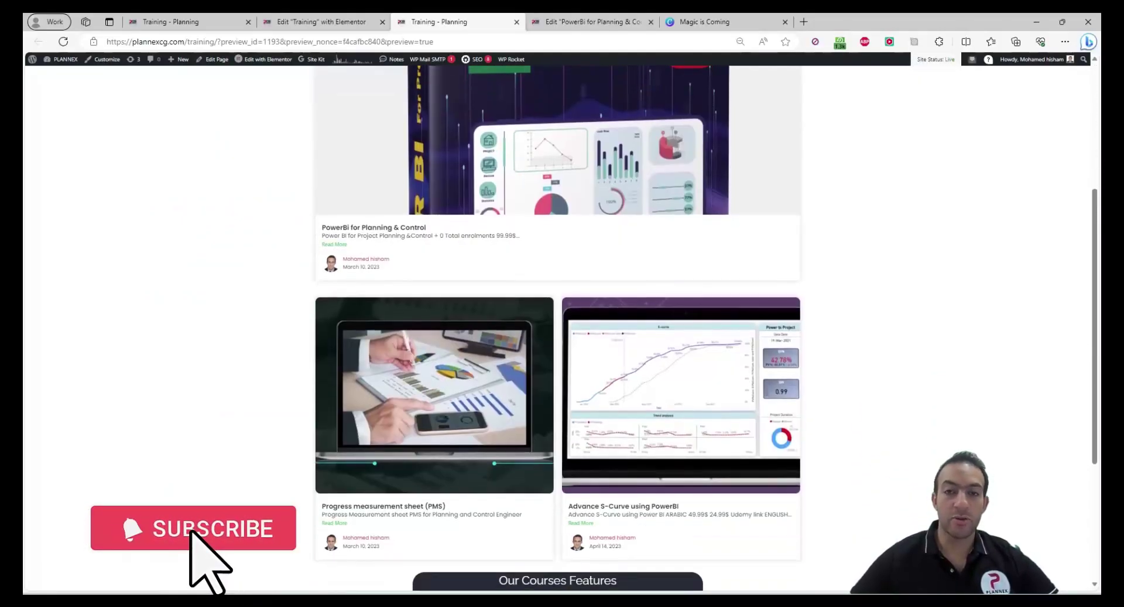
{"action": "scroll", "coordinate": [557, 328], "scroll_direction": "up", "scroll_amount": 4}
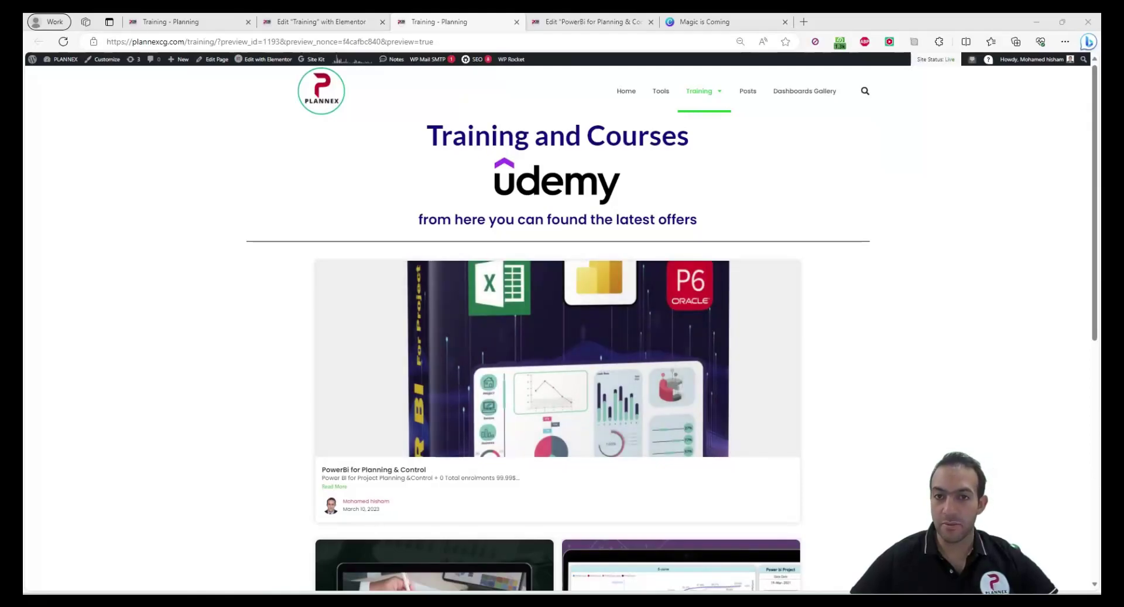
{"action": "scroll", "coordinate": [557, 328], "scroll_direction": "down", "scroll_amount": 4}
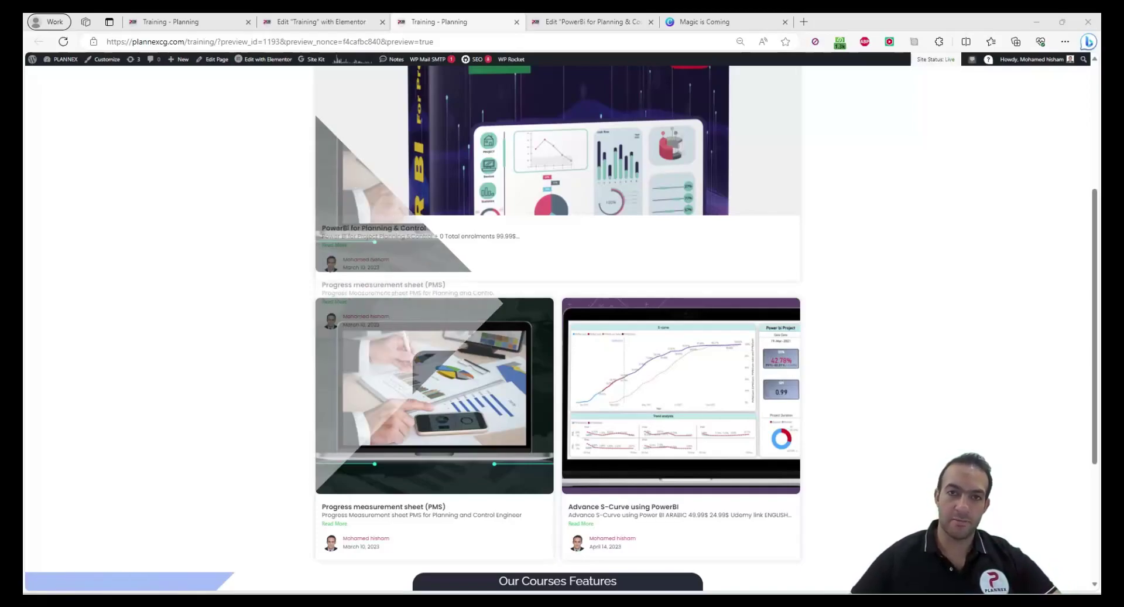
{"action": "scroll", "coordinate": [558, 328], "scroll_direction": "down", "scroll_amount": 4}
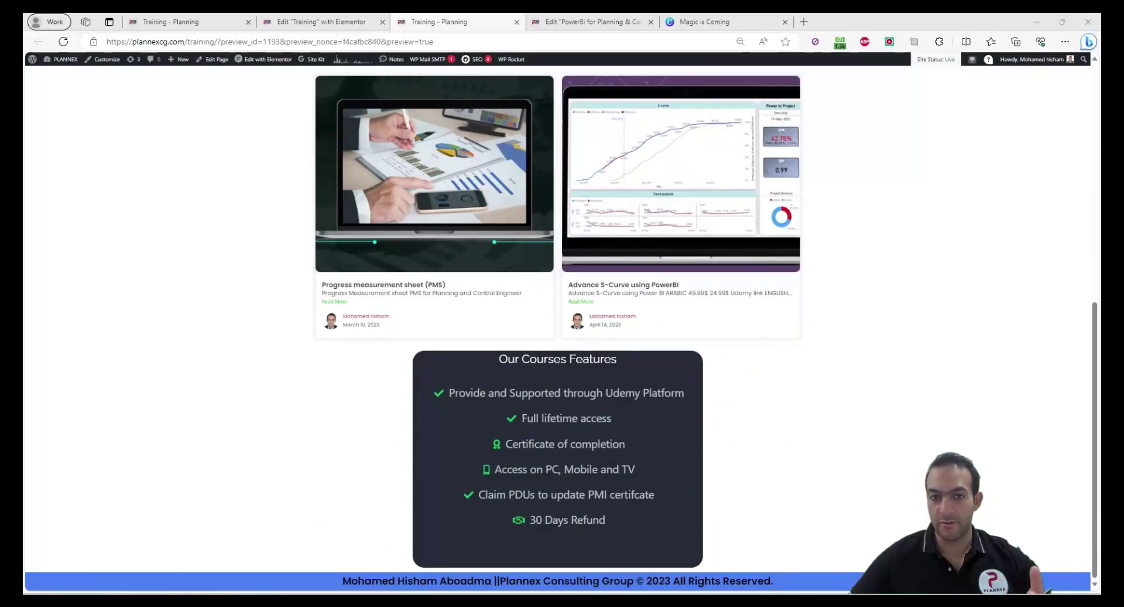
{"action": "scroll", "coordinate": [557, 328], "scroll_direction": "up", "scroll_amount": 4}
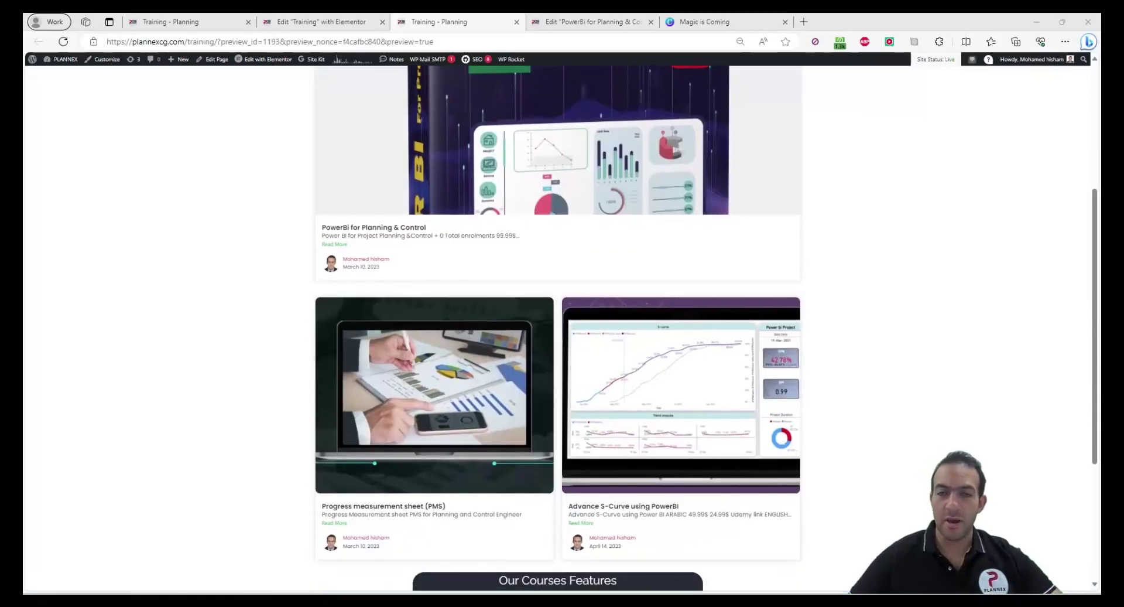
{"action": "scroll", "coordinate": [557, 328], "scroll_direction": "down", "scroll_amount": 1}
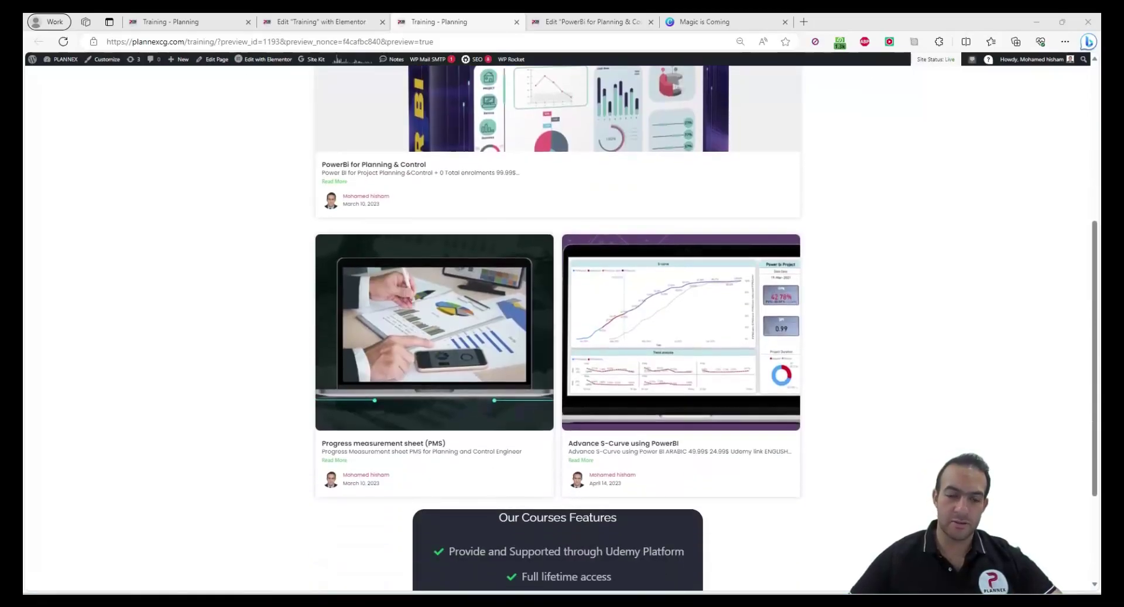
{"action": "scroll", "coordinate": [557, 328], "scroll_direction": "down", "scroll_amount": 3}
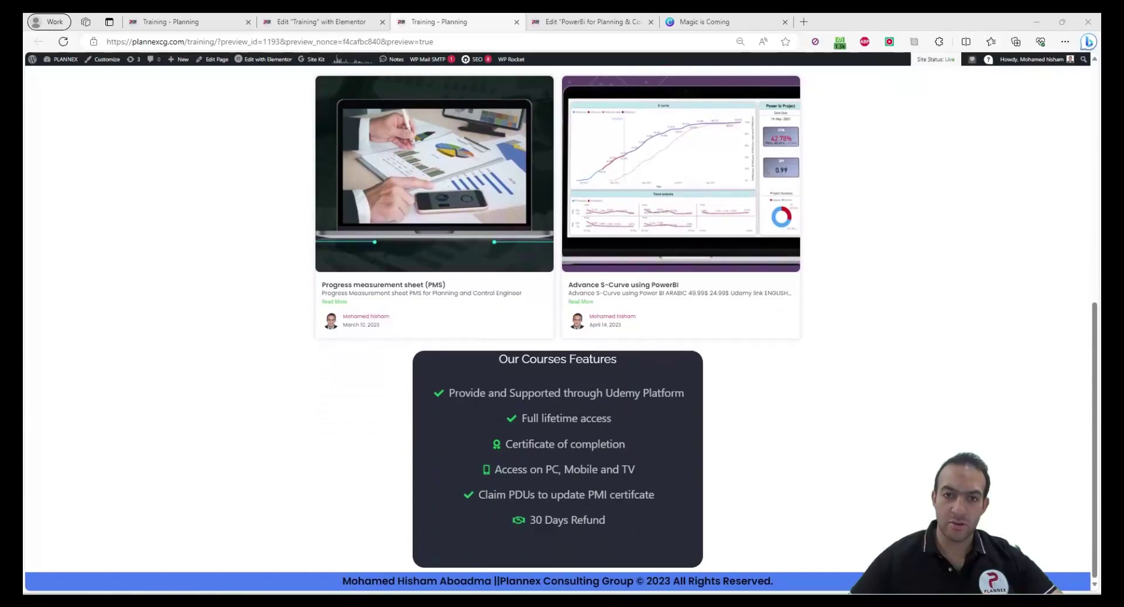